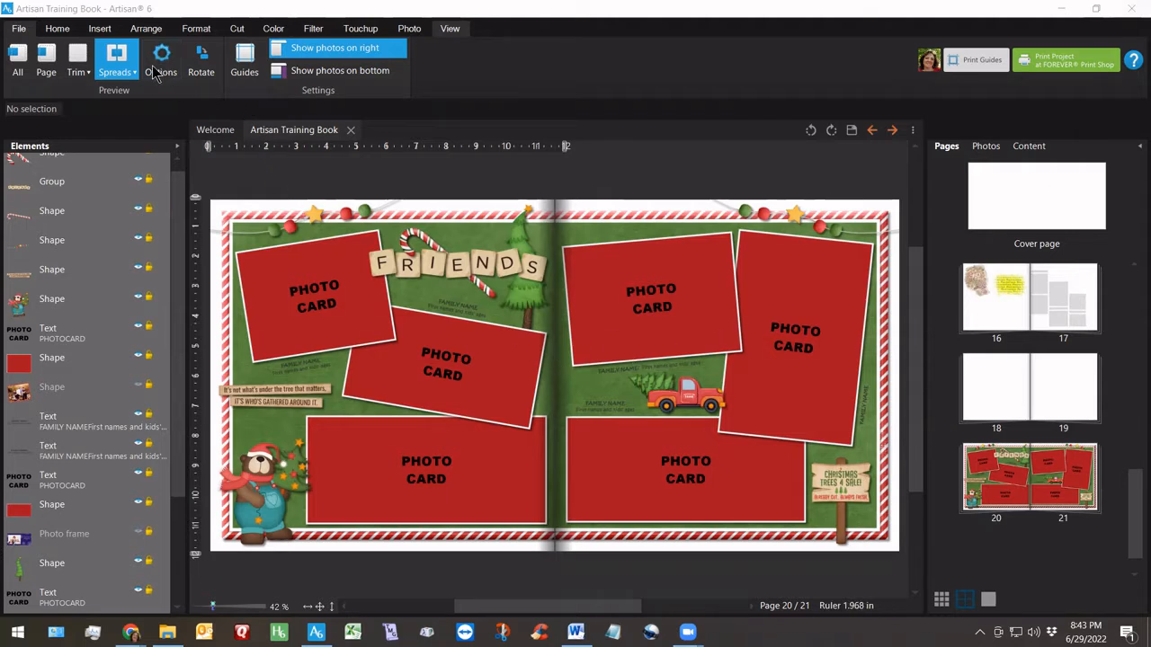
Preview the spread on pages 20 and 21 with lay-flat pages, and return the preview to standard pages
click(114, 61)
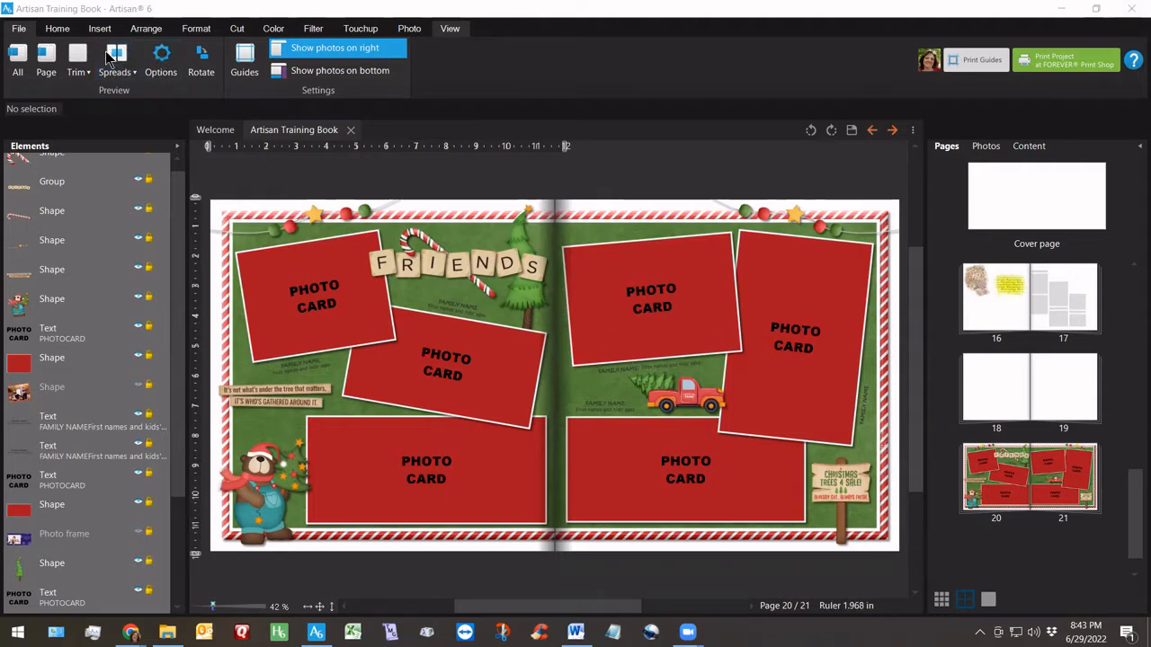
click(161, 59)
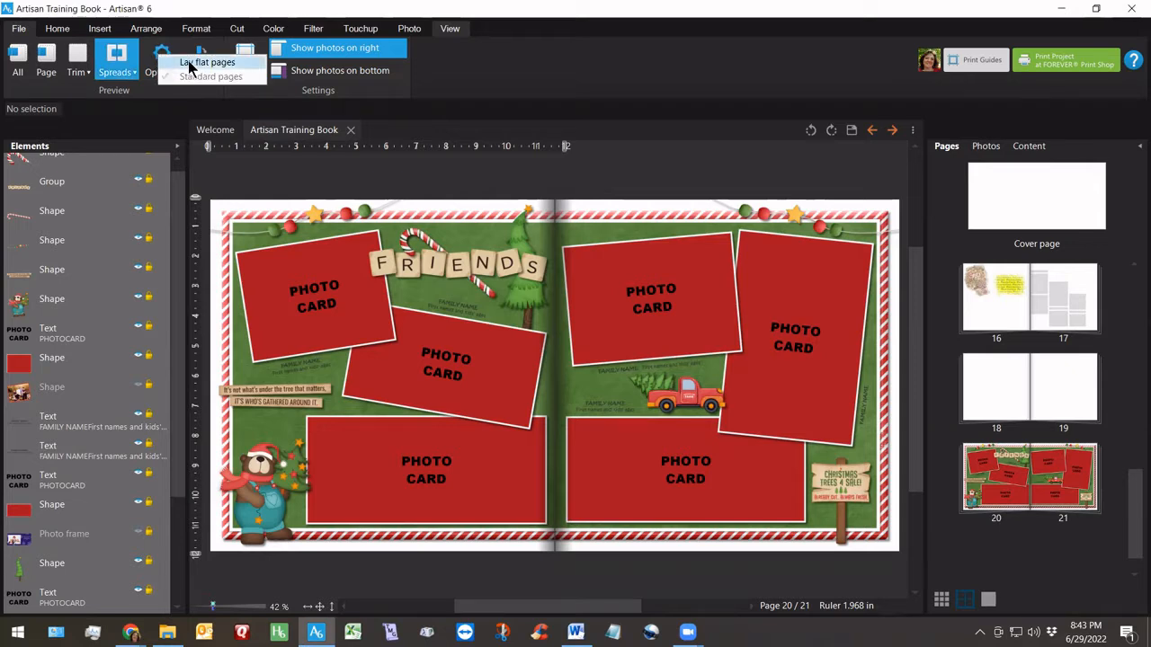
click(193, 63)
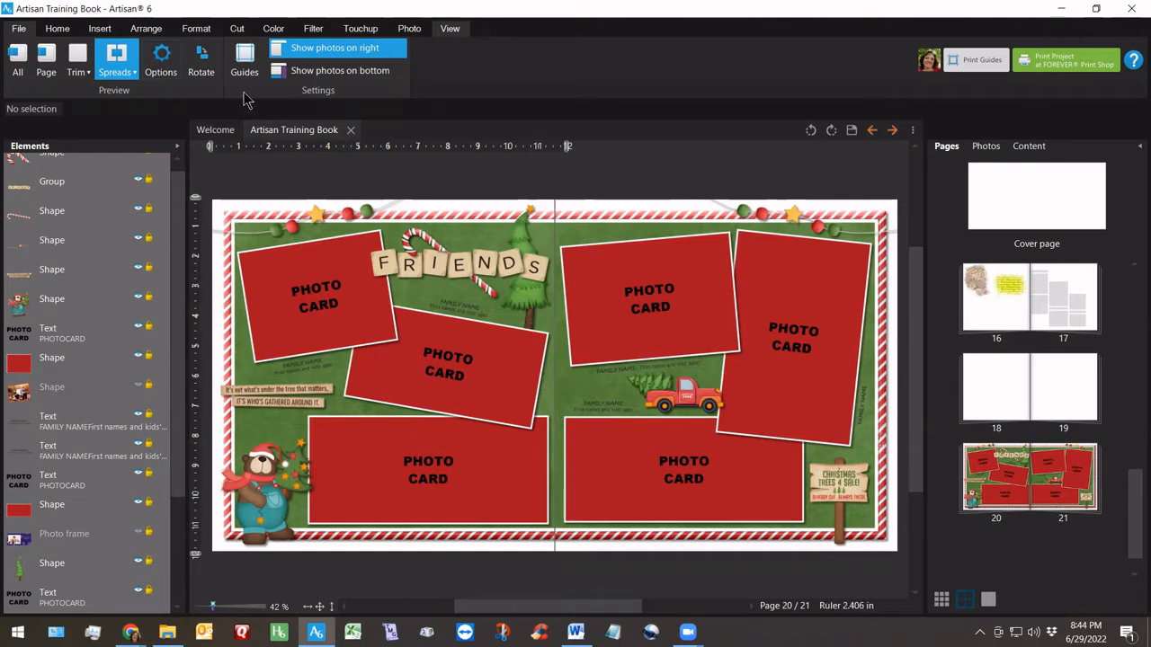
click(161, 60)
click(207, 77)
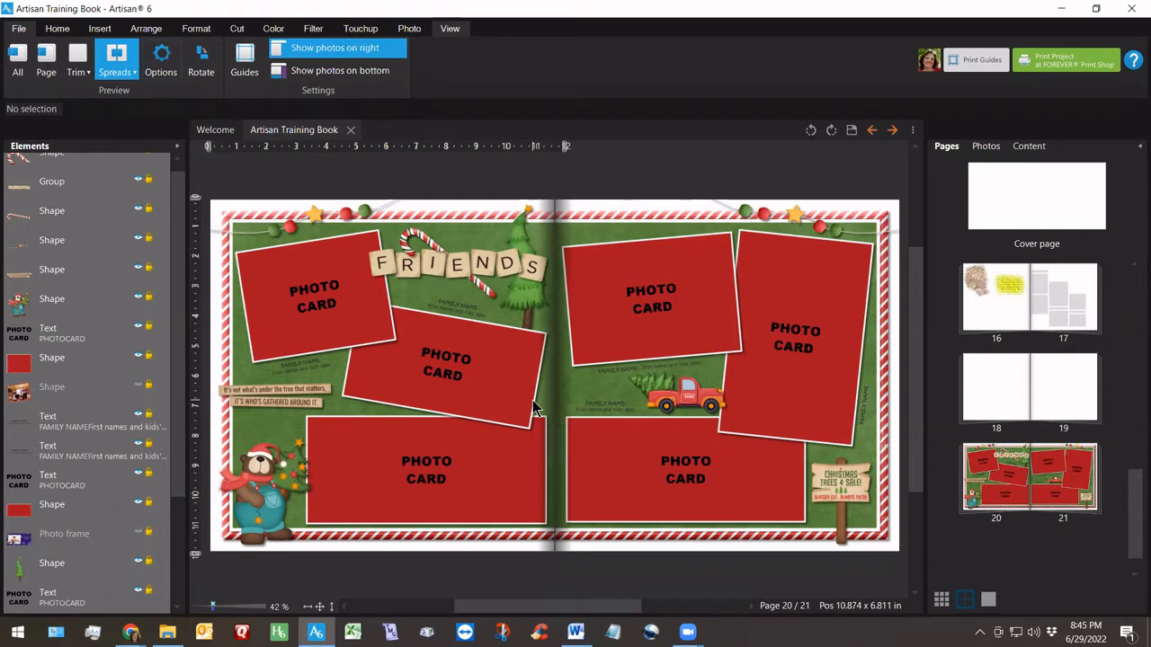
Show blank page 18 in full-page view and start a blue square shape with its stroke set to None
click(986, 371)
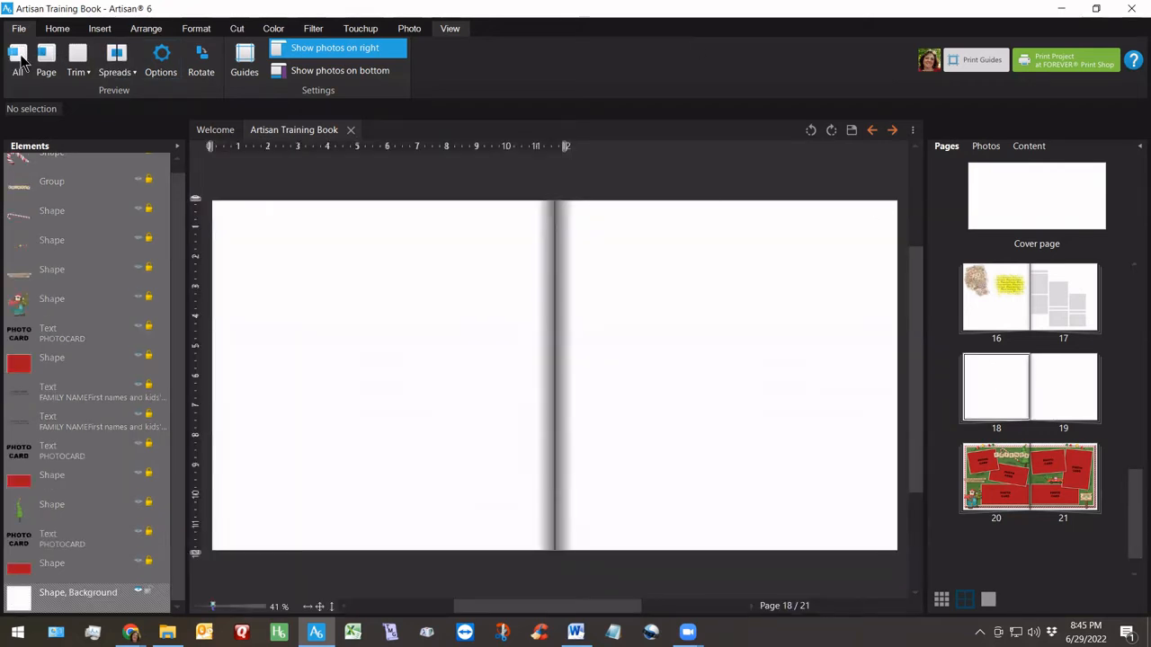
click(14, 63)
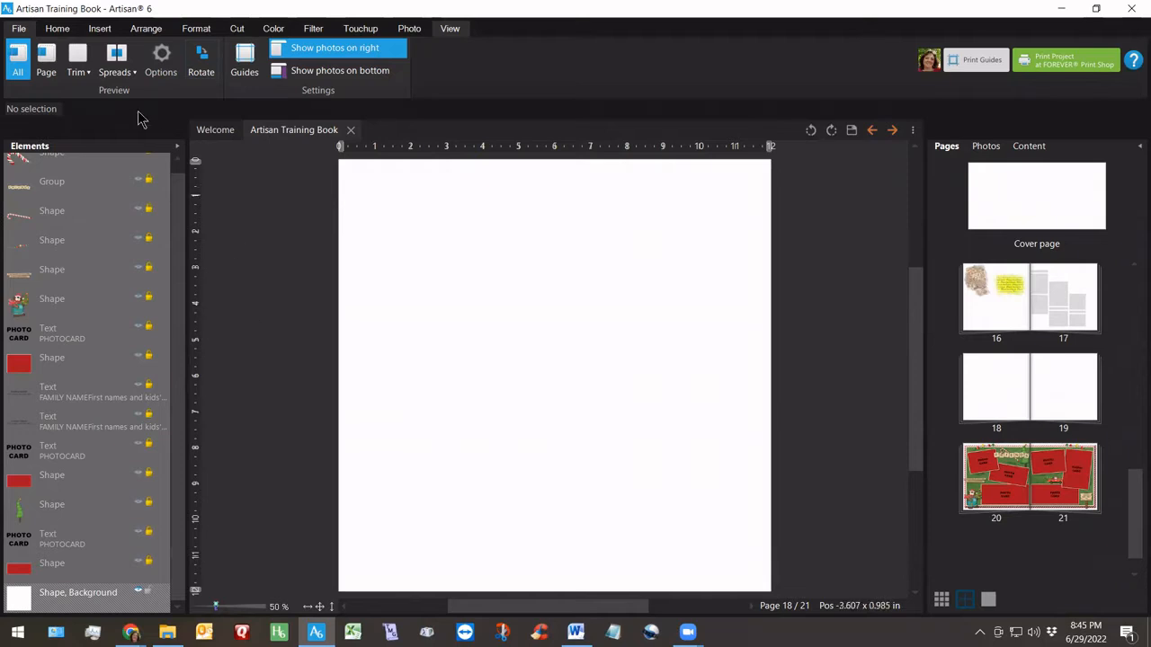
click(99, 28)
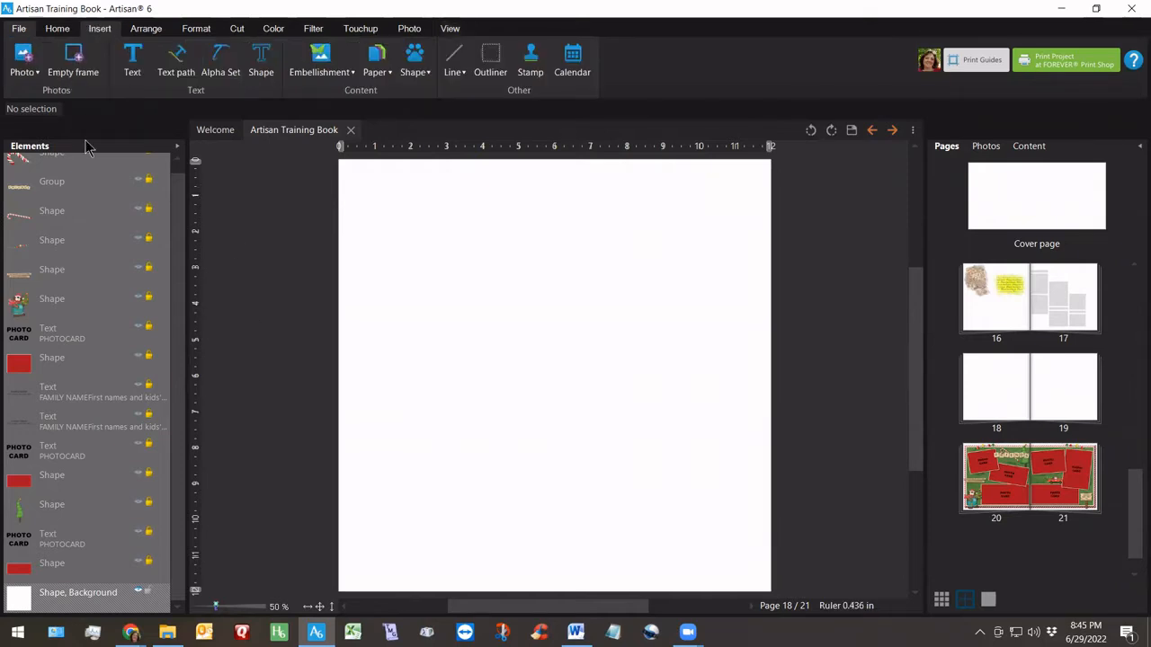
click(415, 54)
click(419, 85)
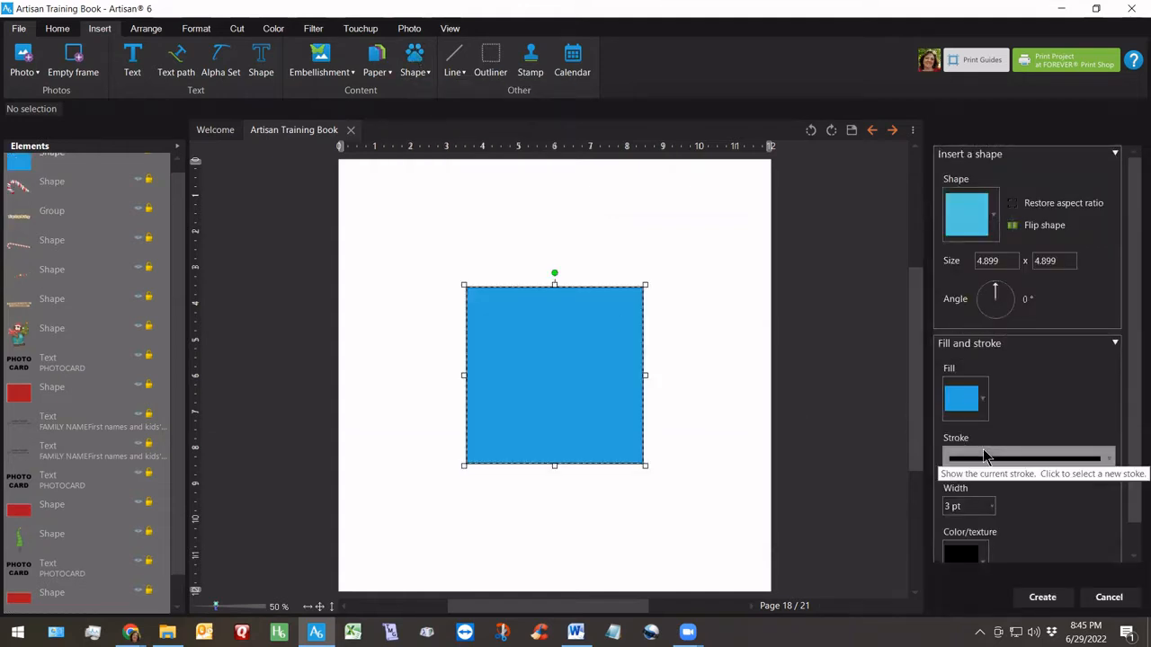
click(984, 457)
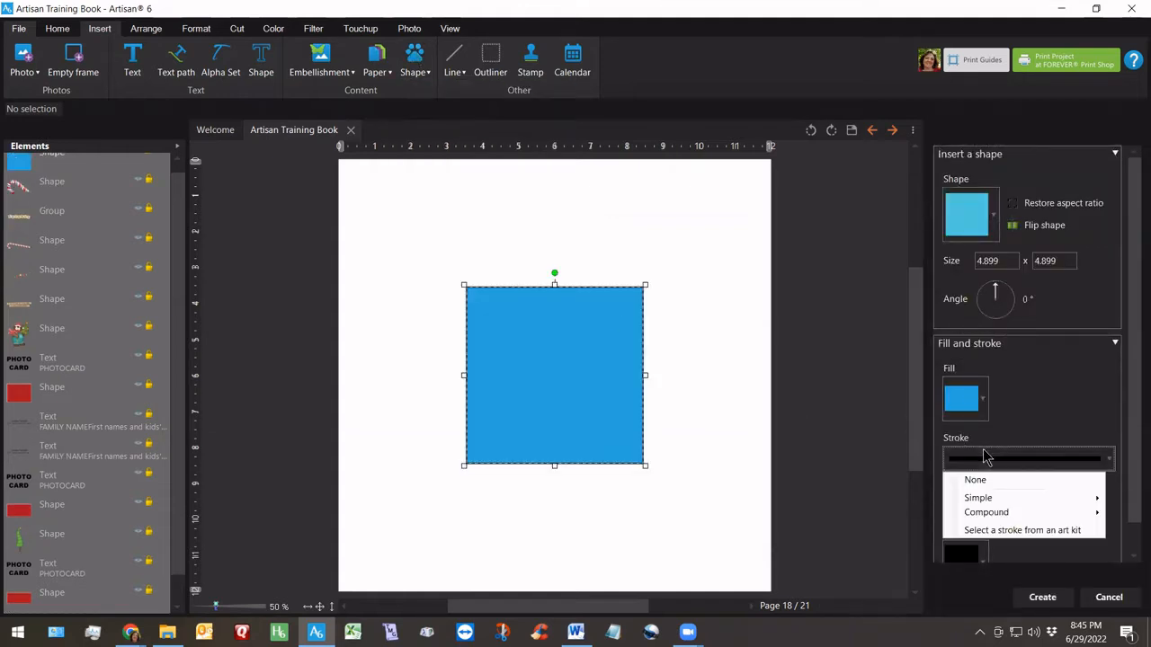
click(984, 478)
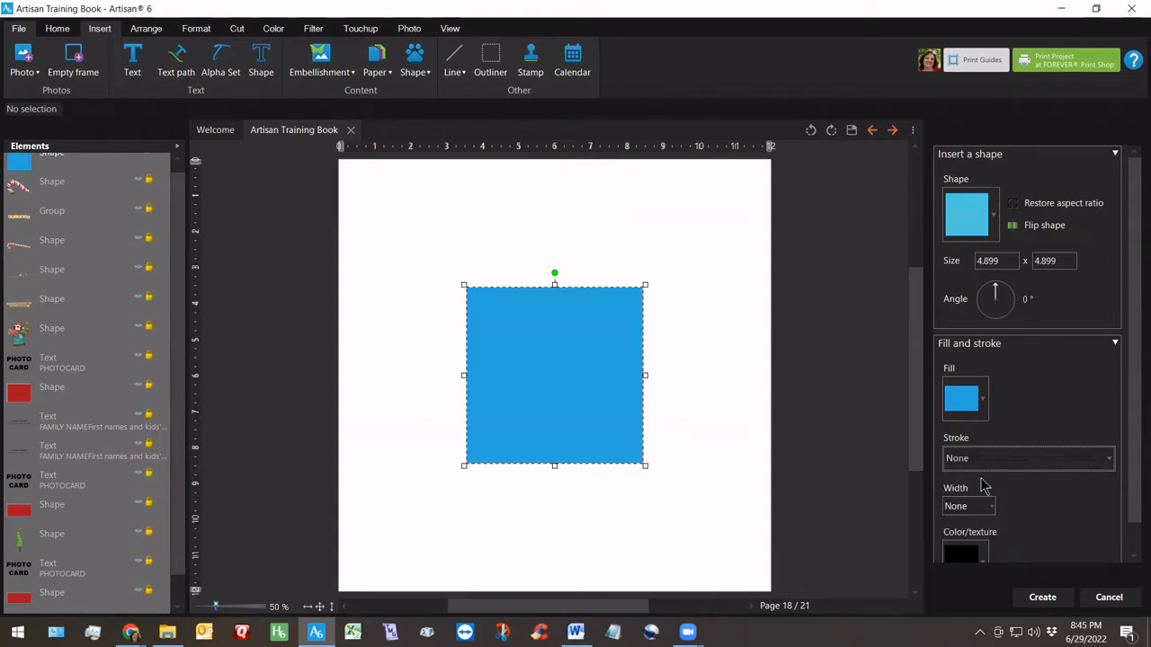
Create the shape at 12 x 11 in and move it to about x 0.82, y 0.5 in on the page
click(1008, 263)
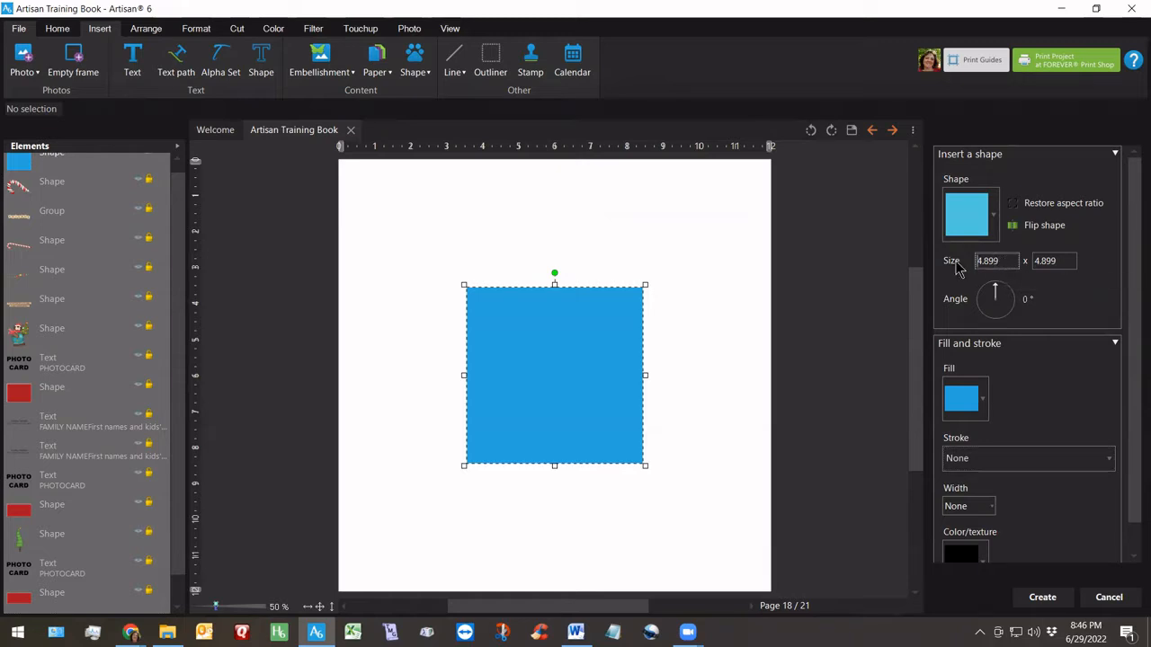
text(12)
key(Tab)
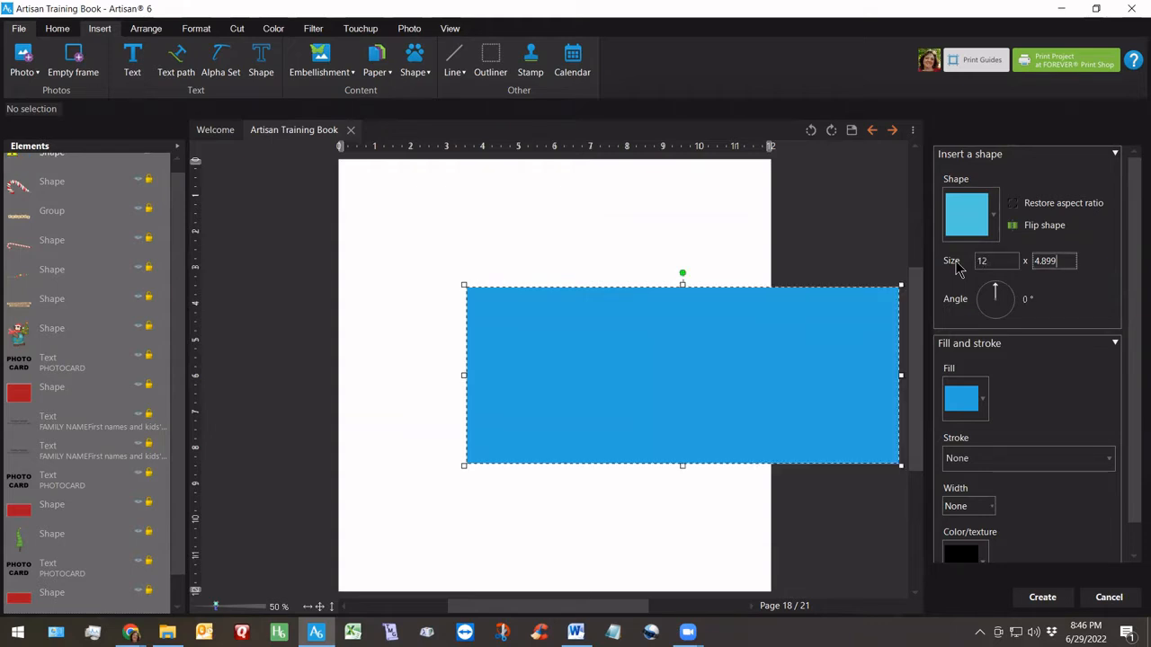
text(11)
key(Tab)
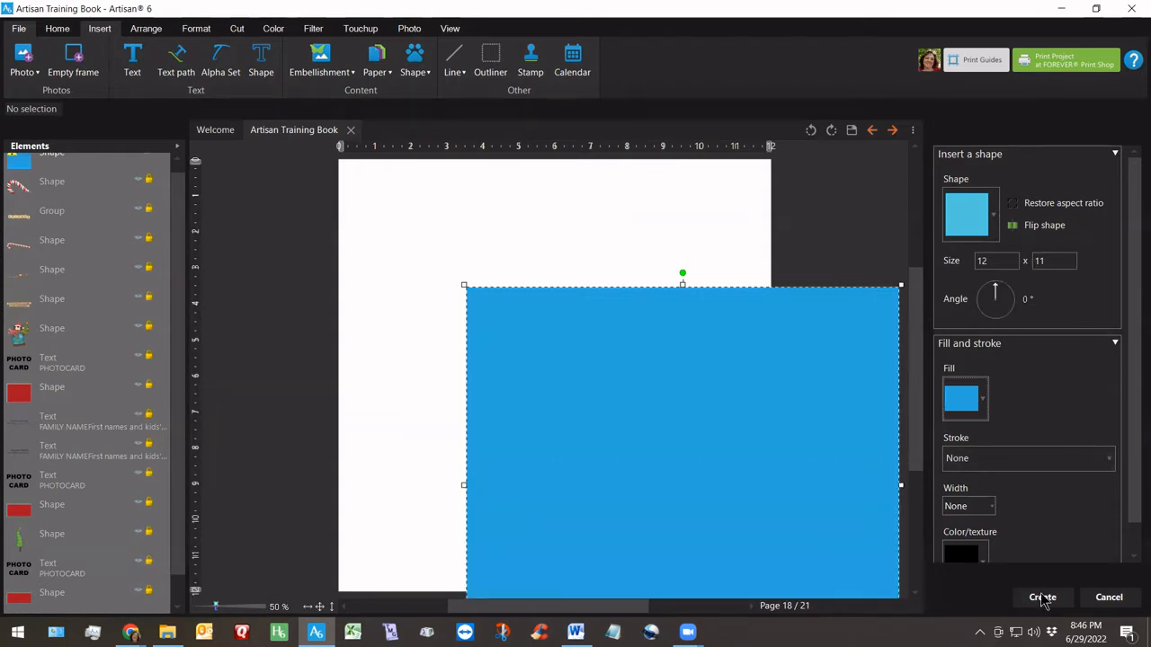
click(1044, 599)
drag(716, 430, 609, 336)
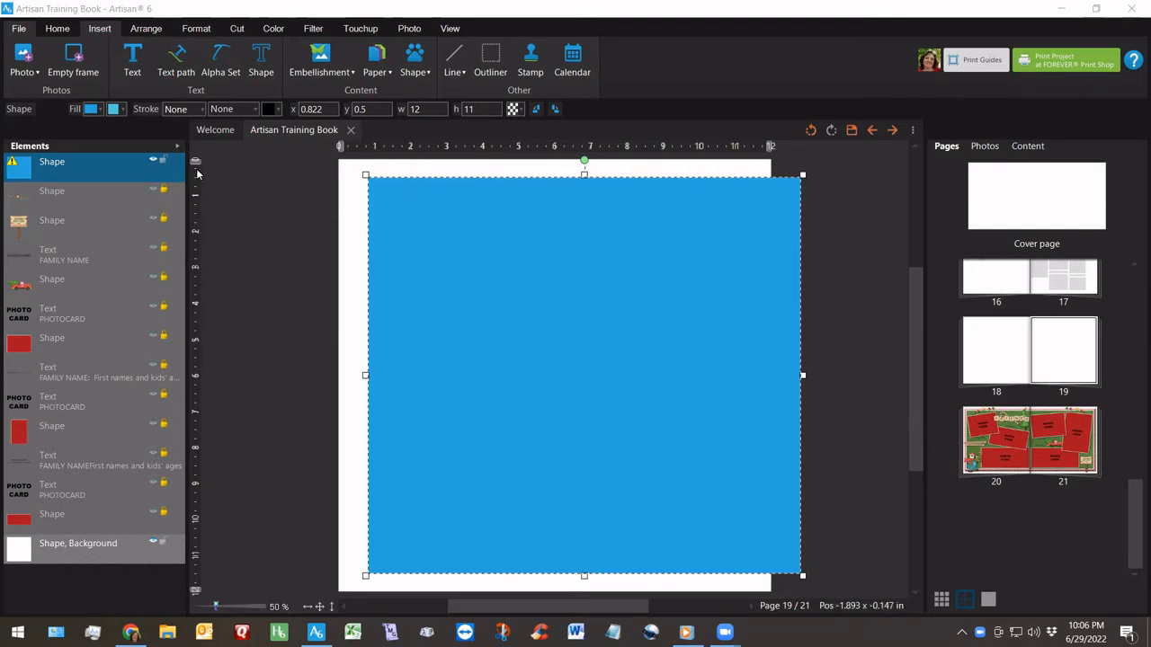
Add a vertical guide tab on the horizontal ruler, set its position to 0.5 in, and lock it
click(359, 146)
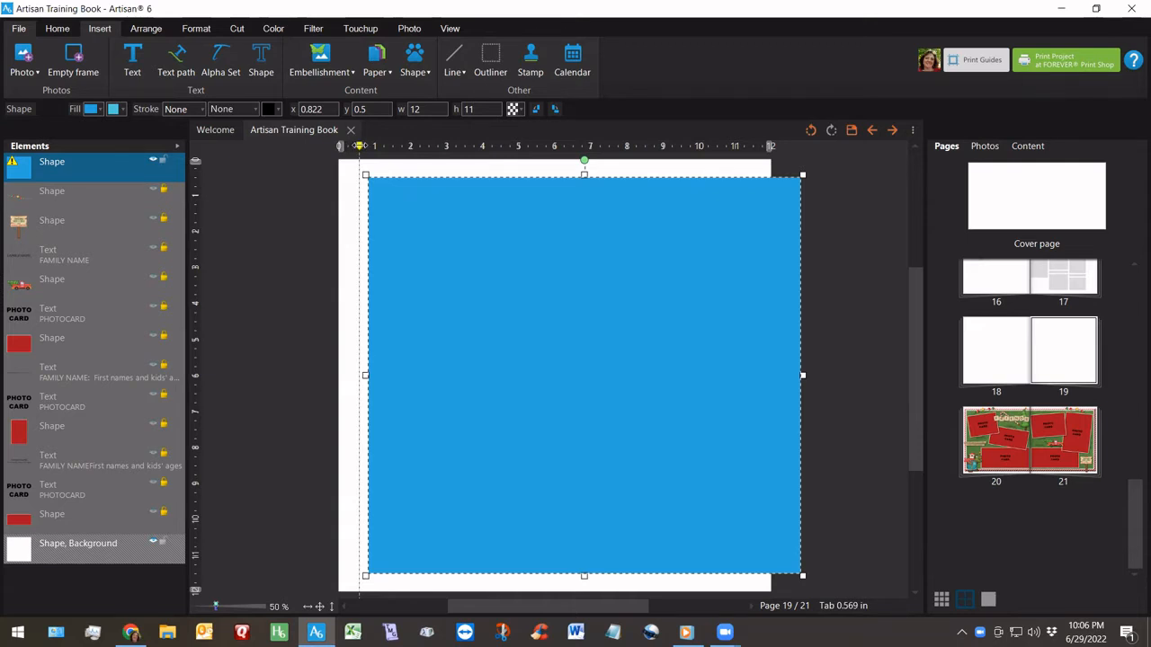
right_click(359, 146)
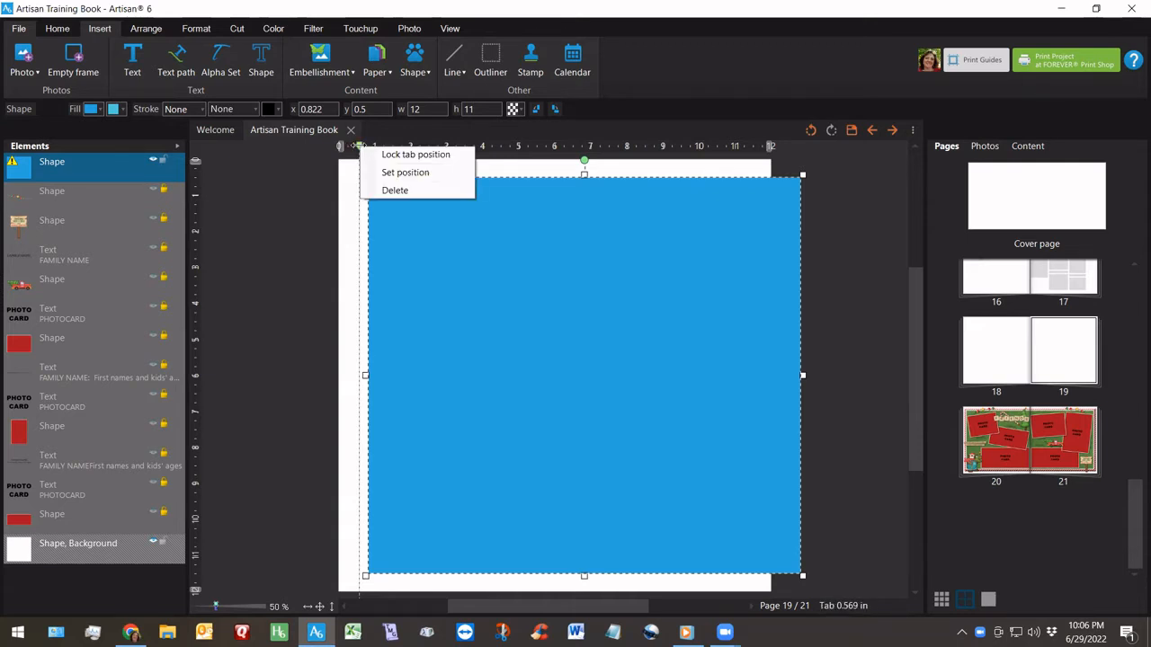
click(404, 173)
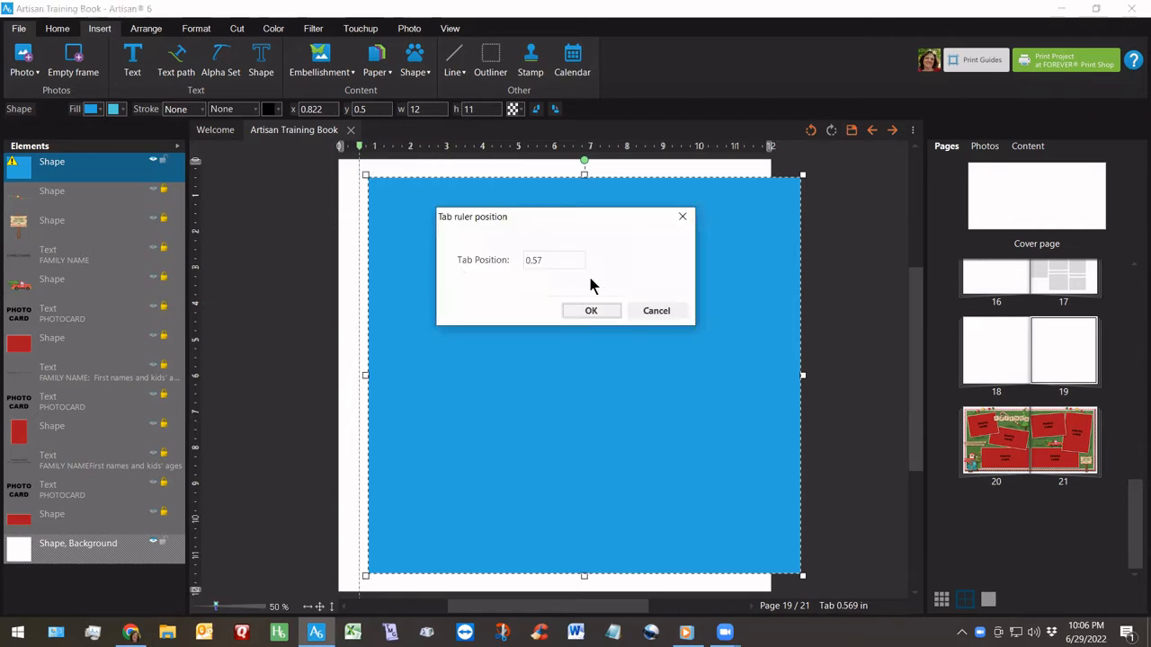
click(563, 262)
click(589, 310)
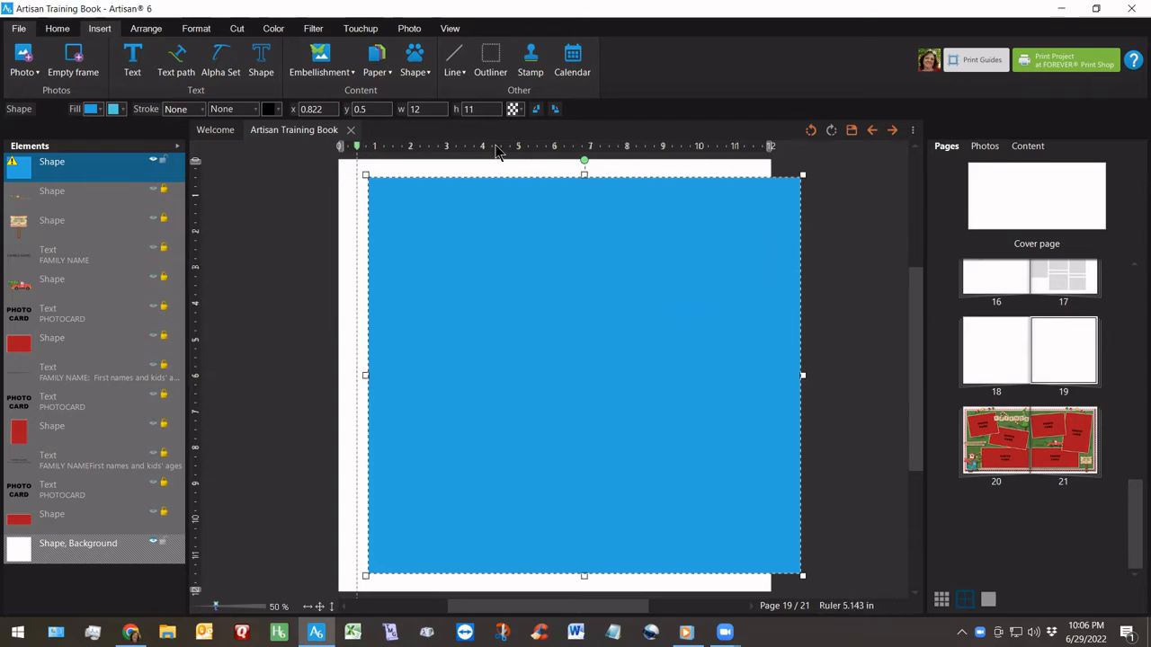
right_click(357, 147)
click(392, 155)
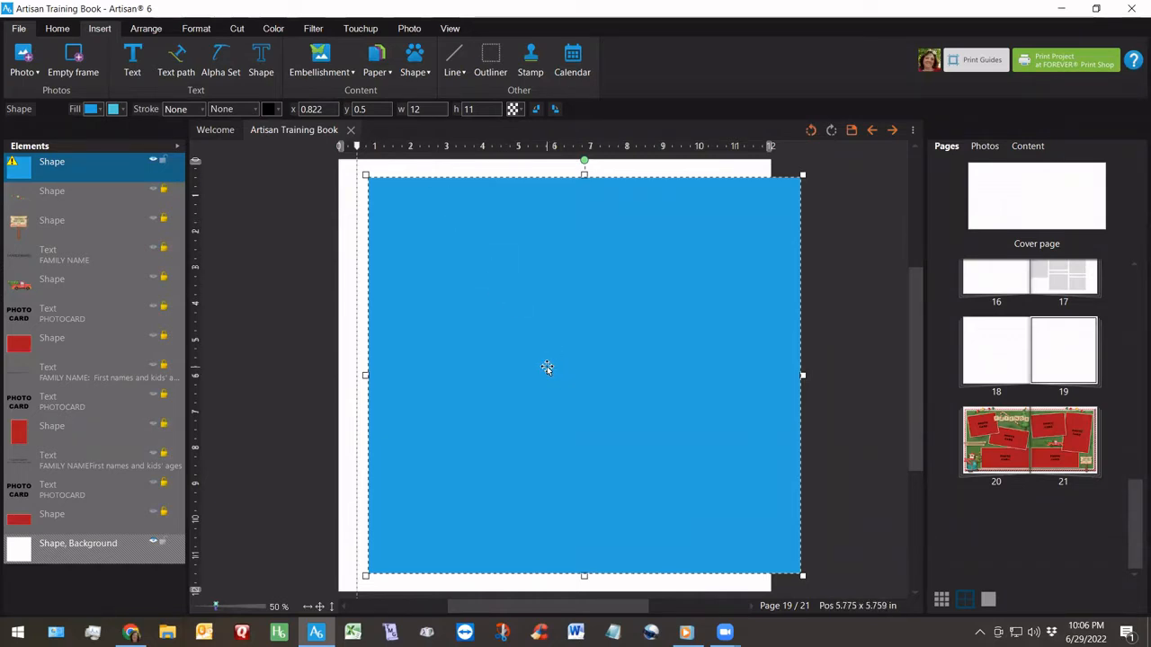
Snap the blue shape's left edge to the guide at x 0.5 in, and center the shape vertically on the page
drag(546, 366, 537, 367)
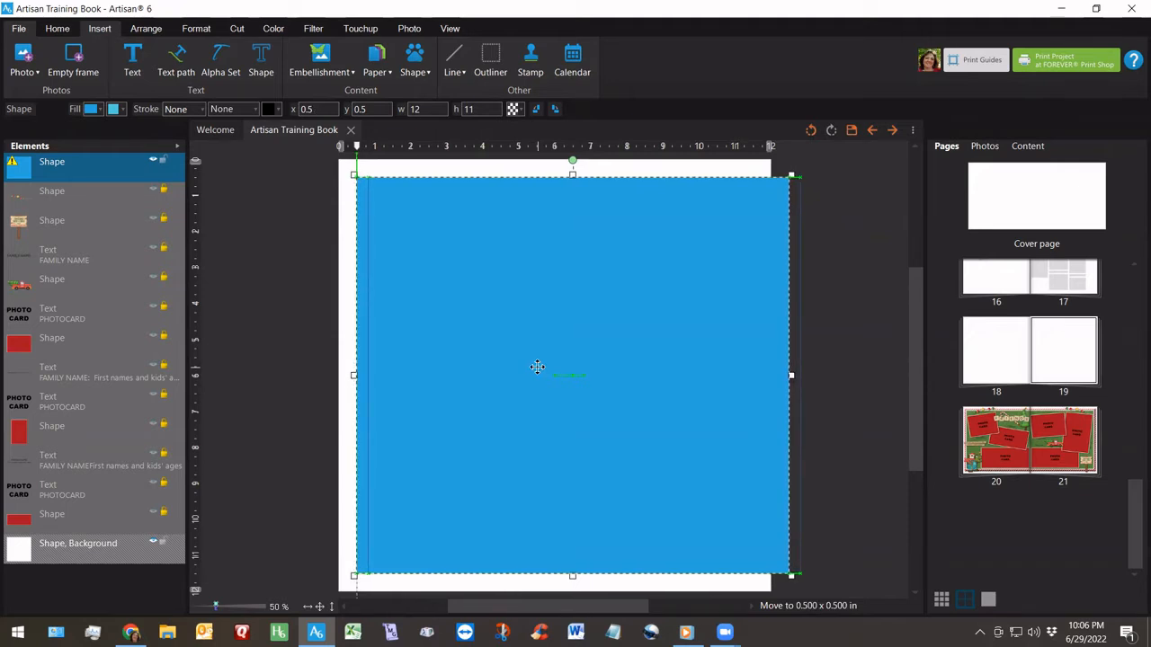
drag(537, 367, 536, 366)
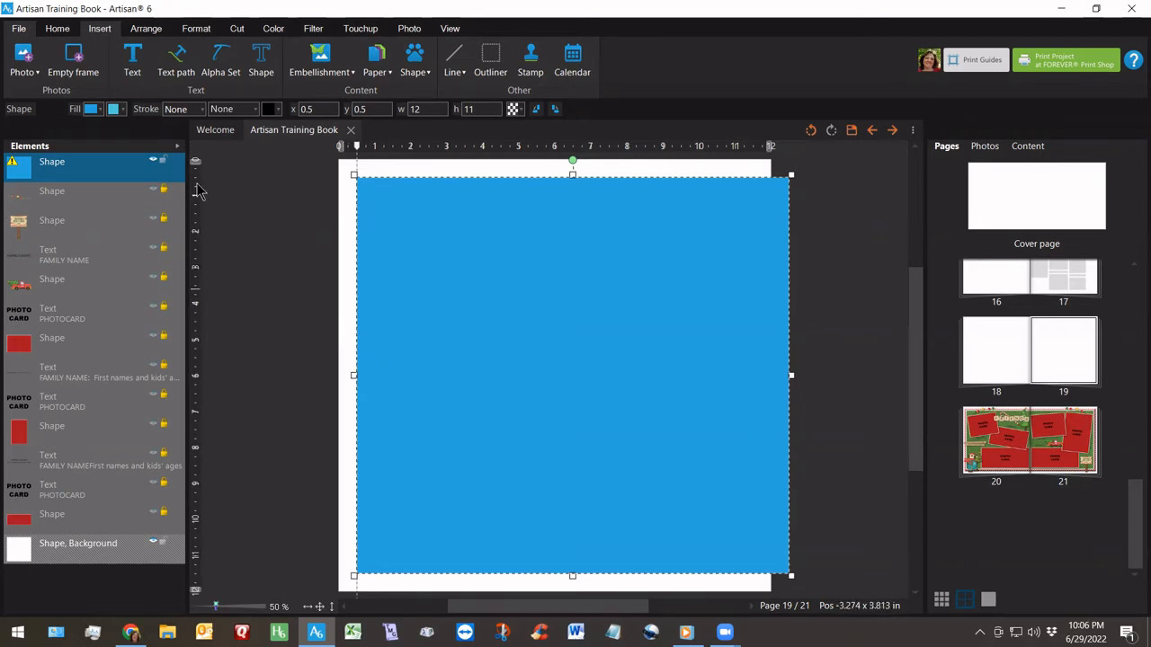
click(57, 28)
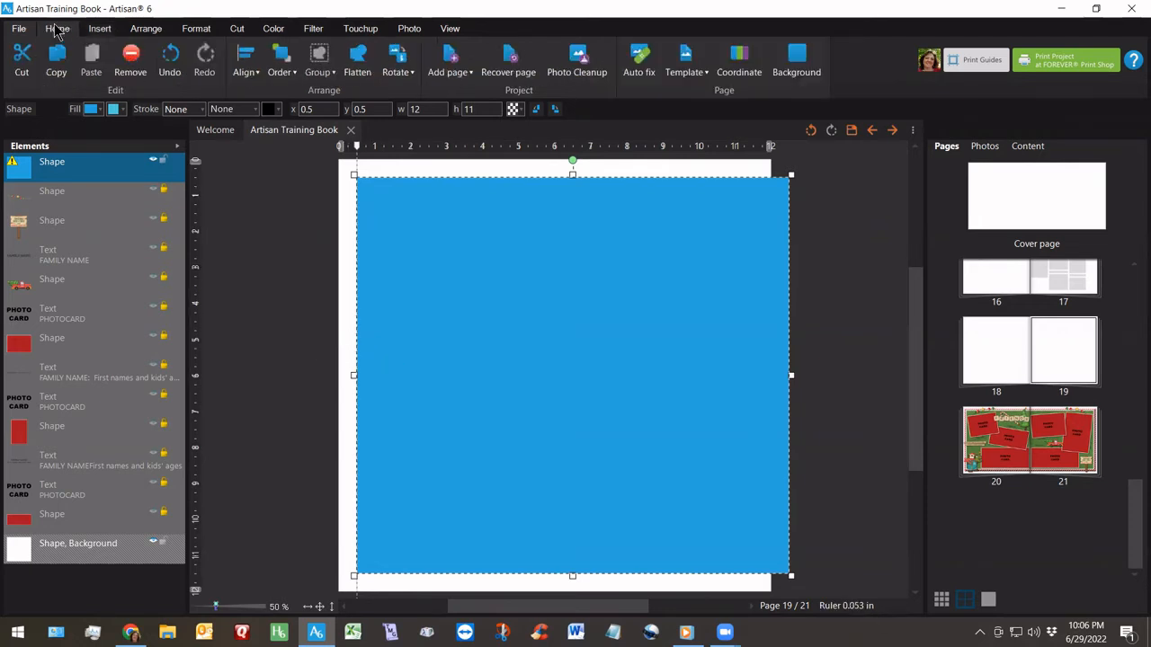
click(245, 73)
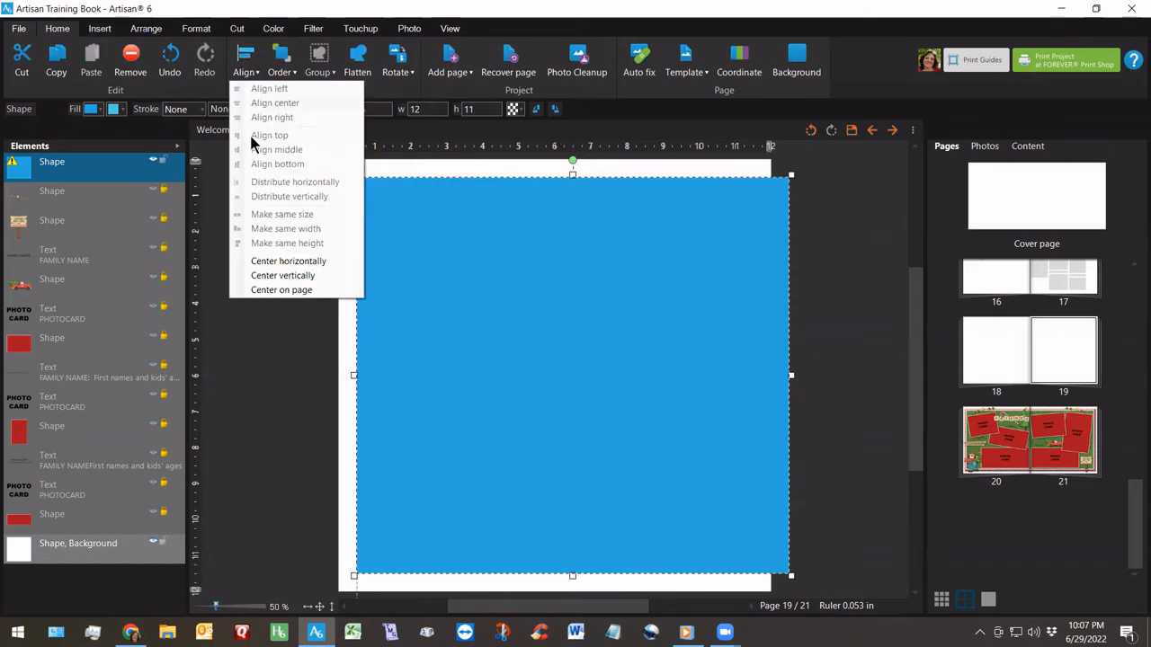
click(279, 276)
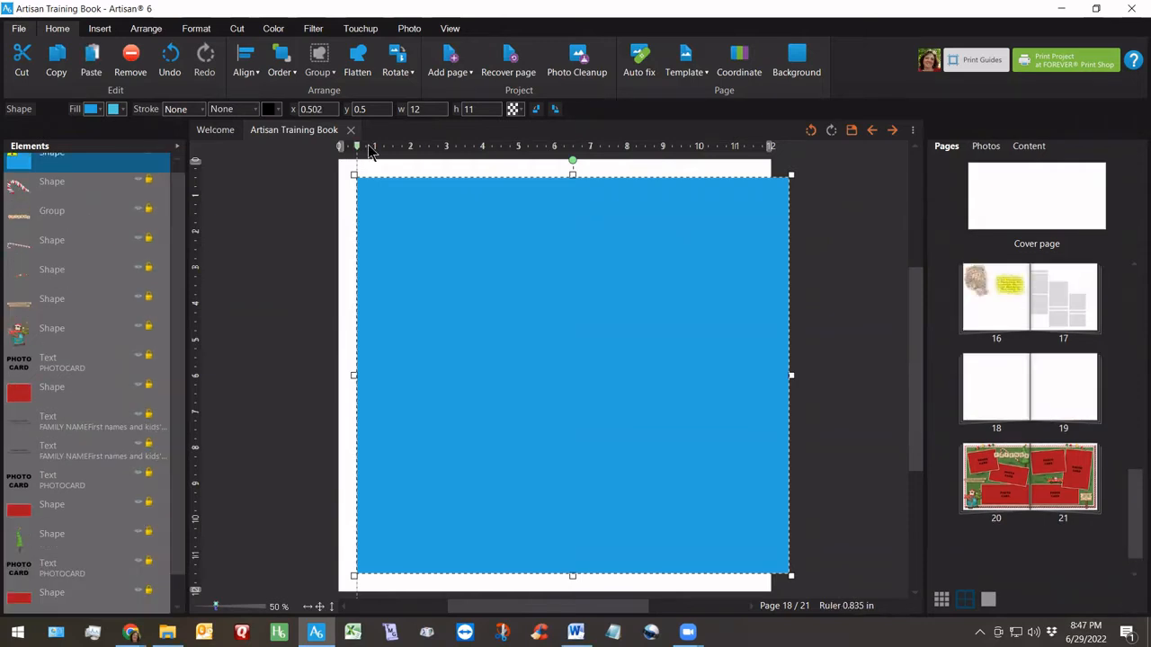
Remove the ruler guide and move the blue shape to the back of the element order
right_click(369, 151)
click(410, 153)
scroll(133, 166, up, 1)
scroll(92, 164, up, 1)
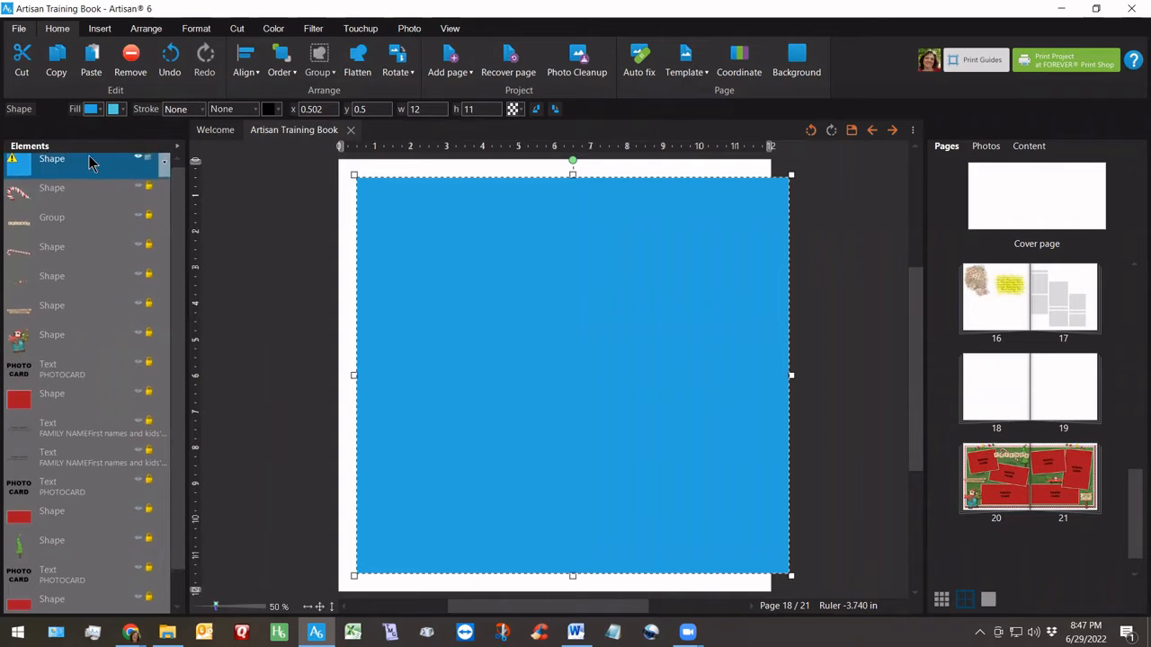
click(163, 165)
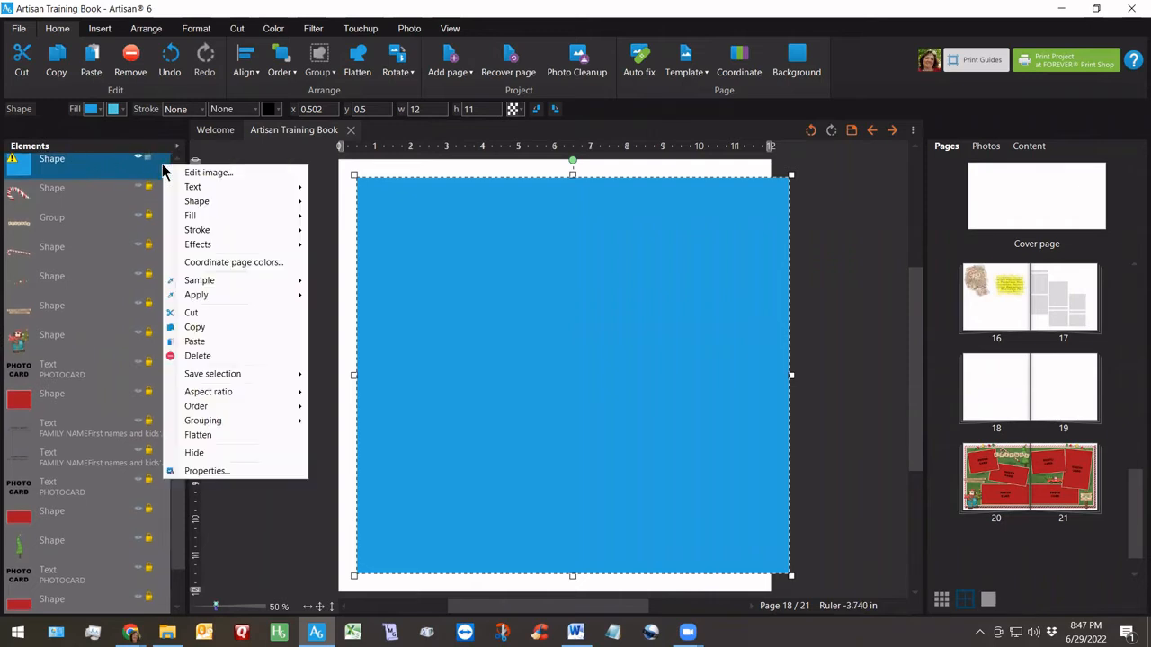
mouse_move(198, 412)
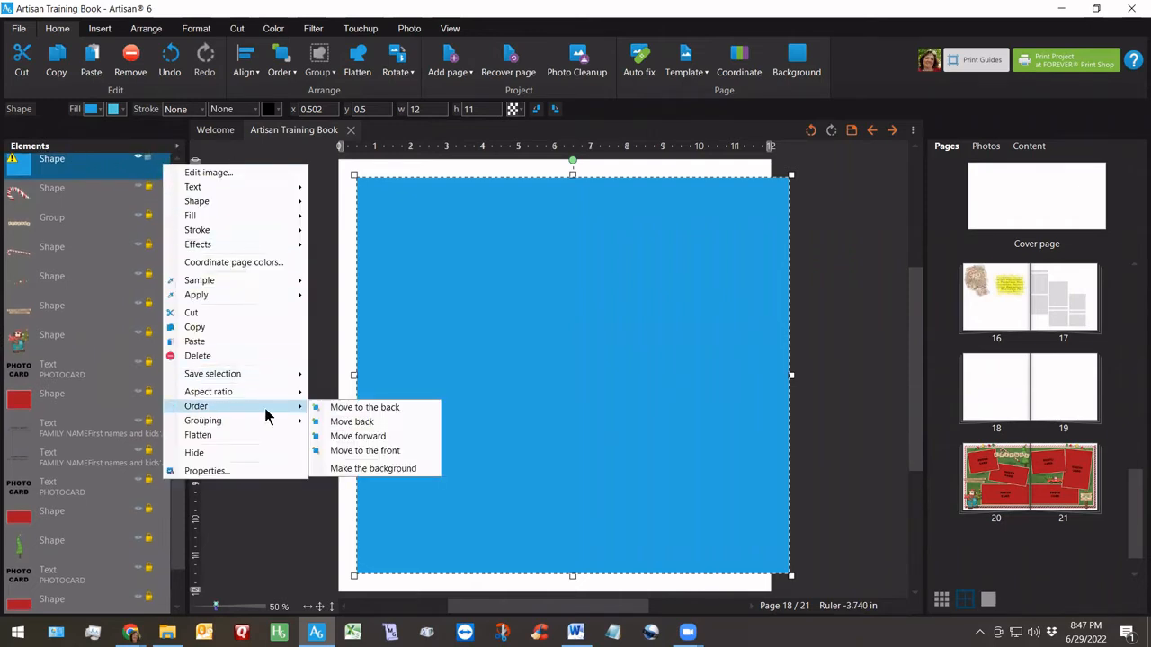
click(346, 408)
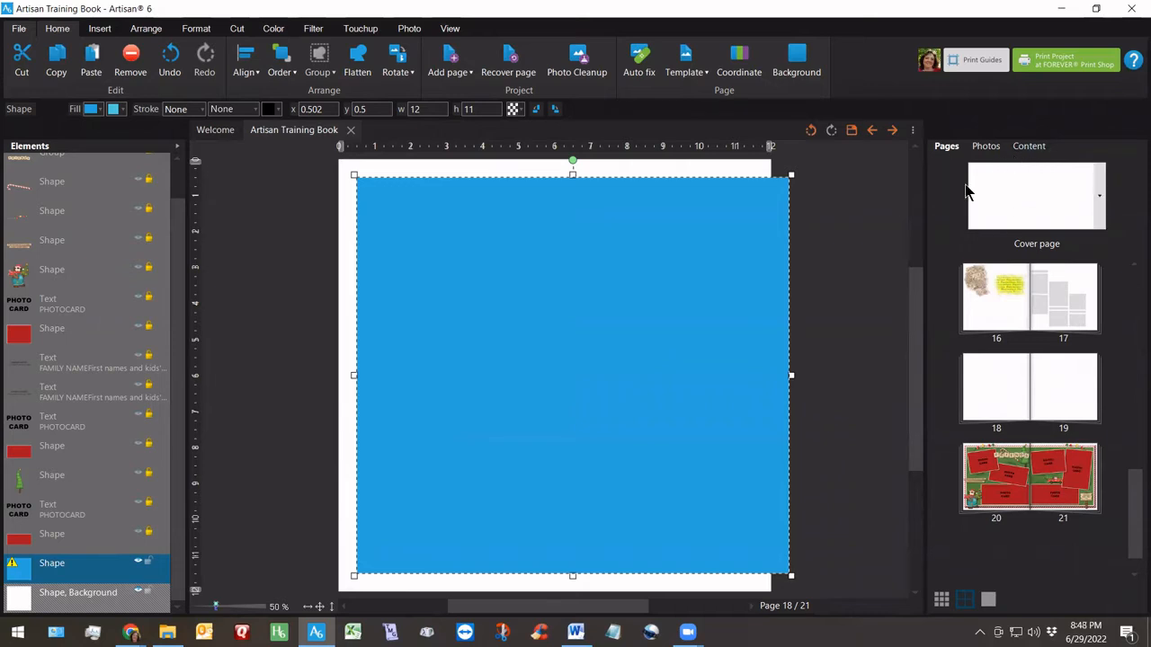
Browse the O' Christmas Tree papers and preview the red striped paper ljs-christmastree-pp4 at large size
click(1029, 147)
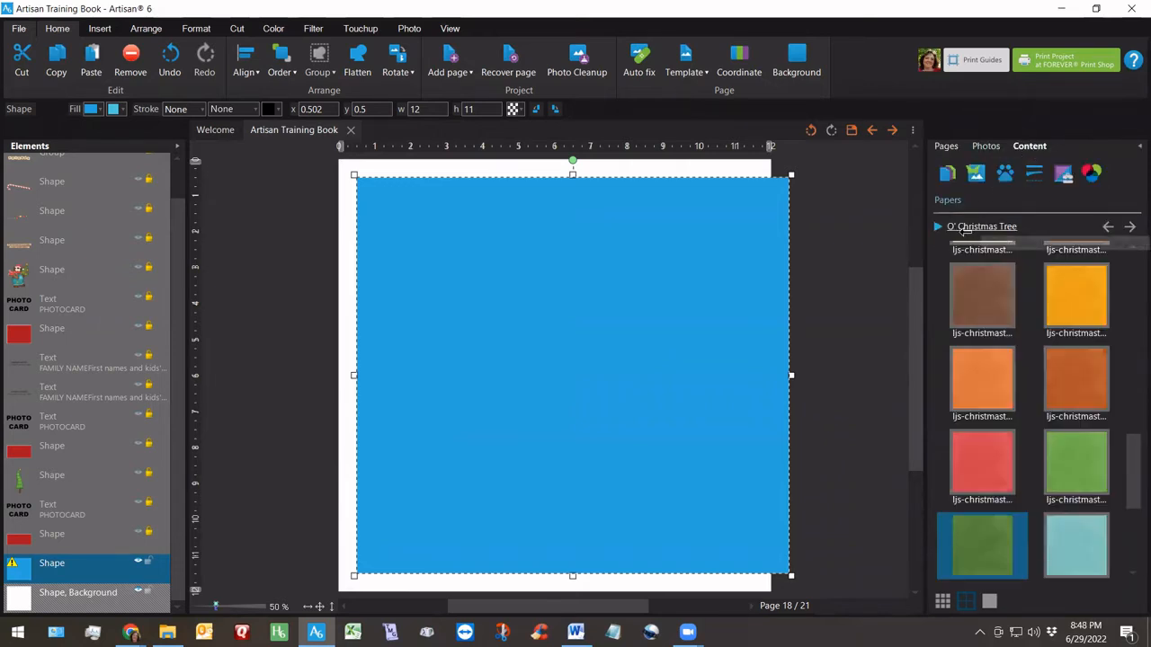
drag(1132, 482, 1133, 301)
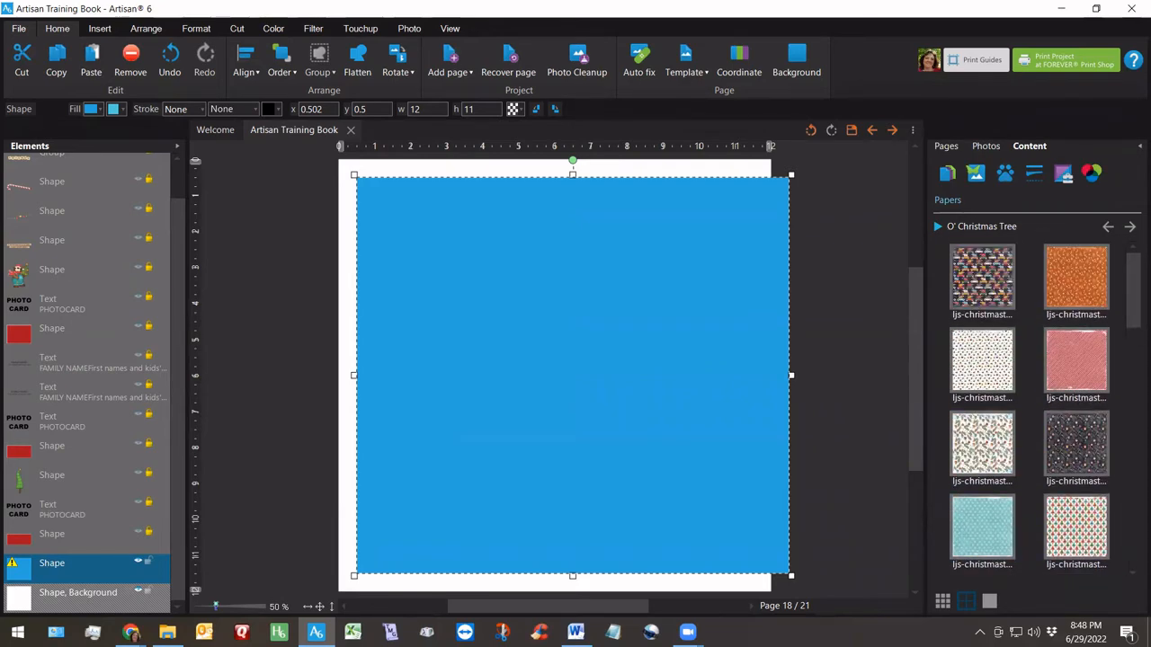
mouse_move(1062, 360)
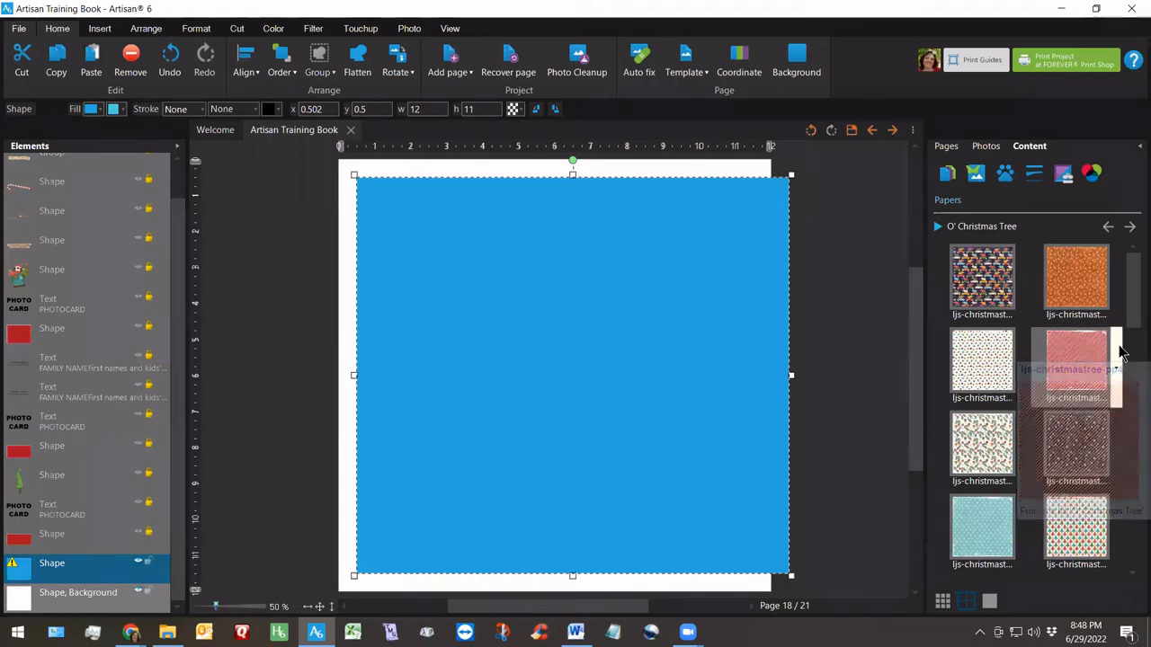
click(1118, 374)
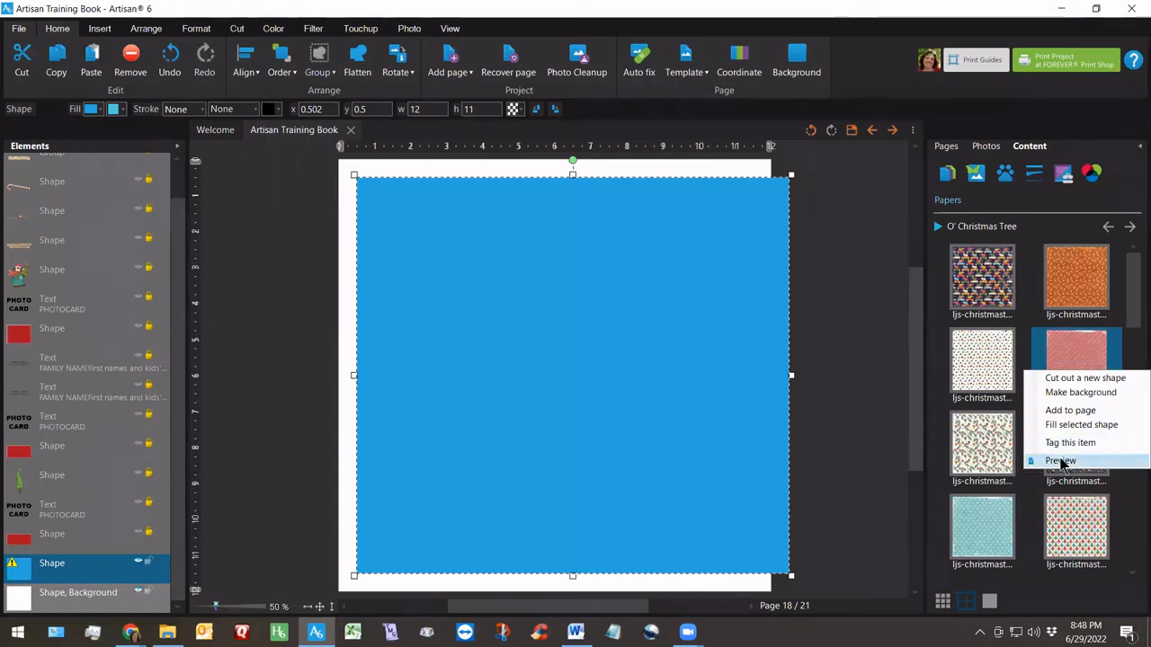
click(1061, 461)
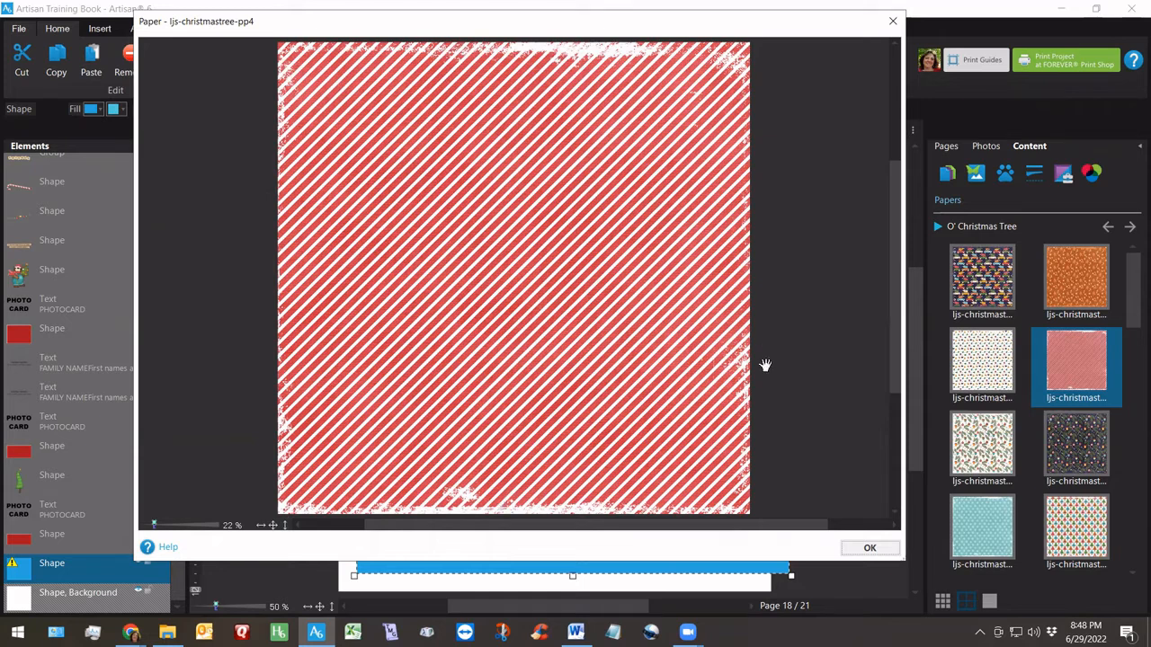
click(870, 549)
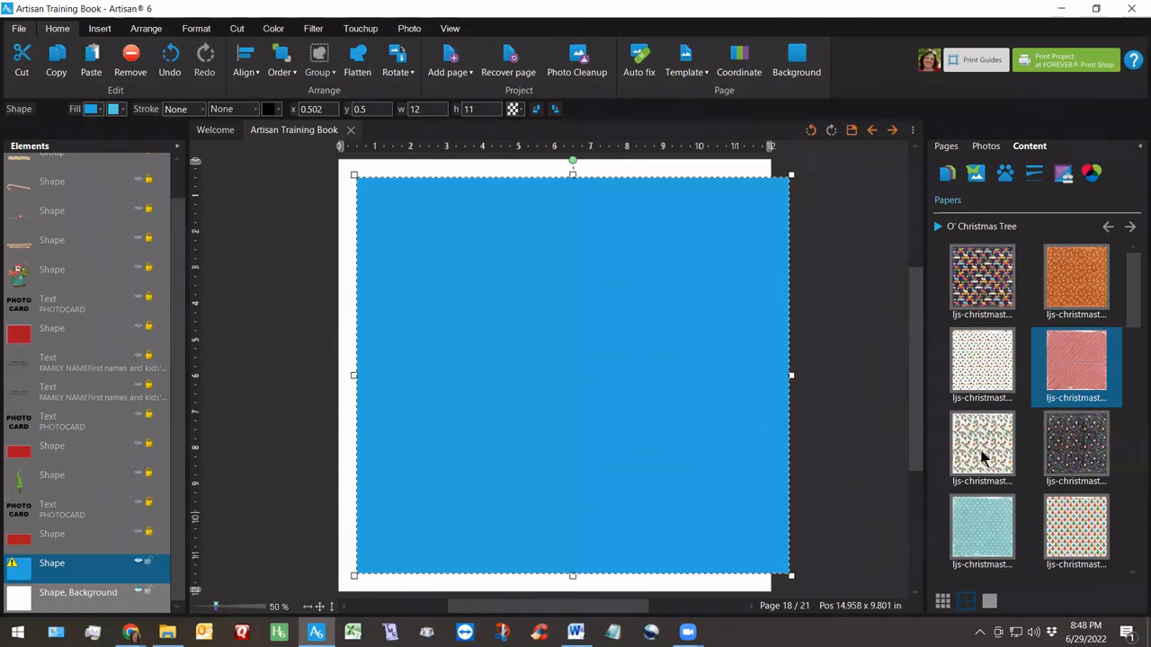
Fill the selected blue shape with the red striped paper, cropping inside the paper's distressed edges on the cutting board
click(1118, 374)
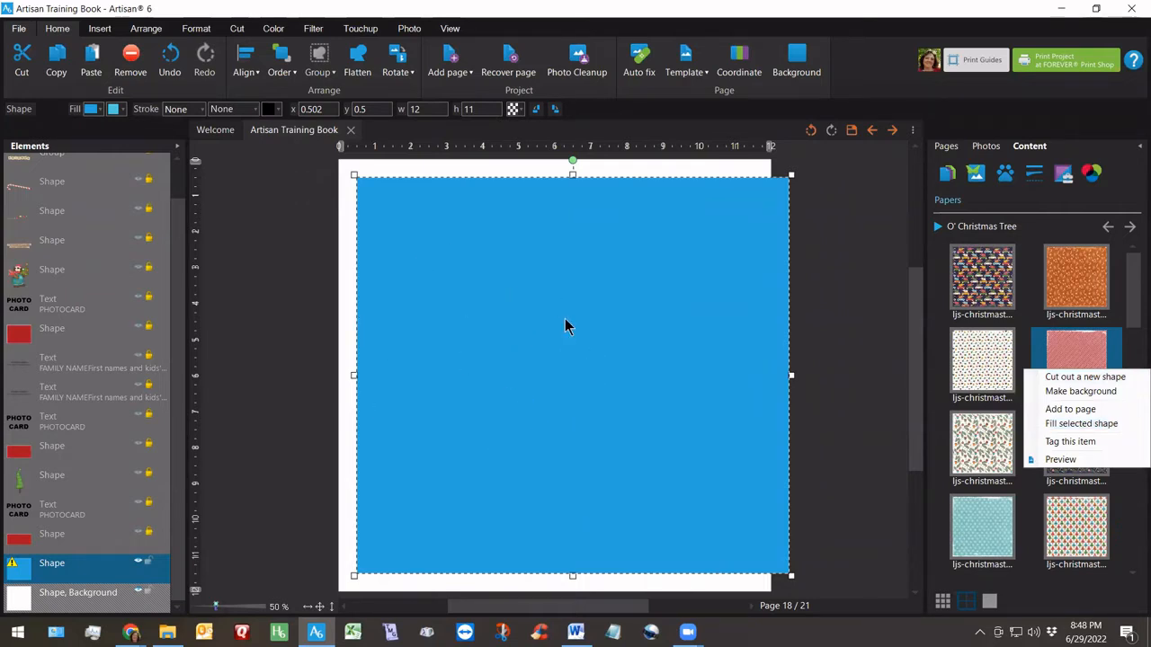
click(1094, 427)
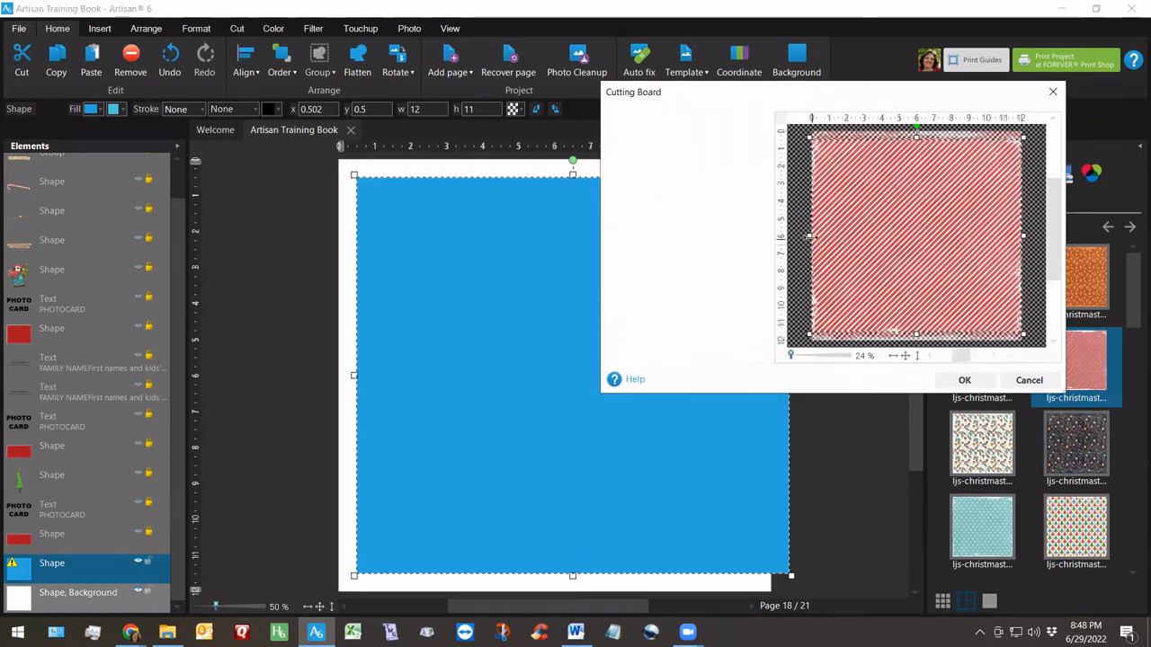
drag(815, 237, 828, 238)
drag(833, 238, 833, 238)
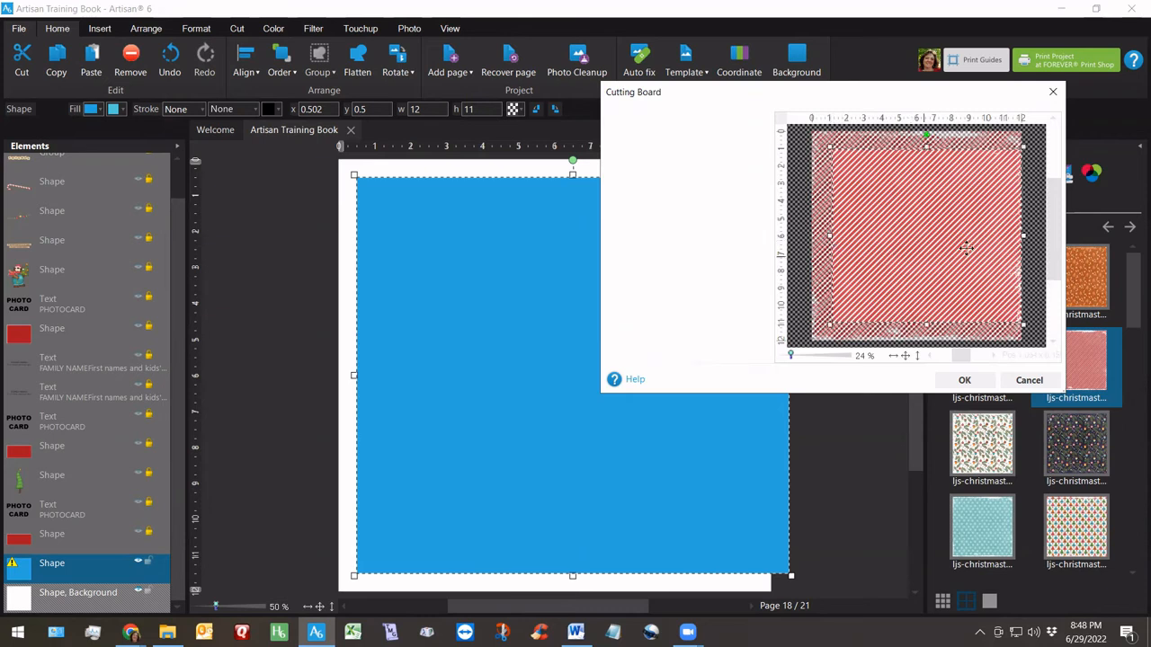
drag(967, 249, 938, 250)
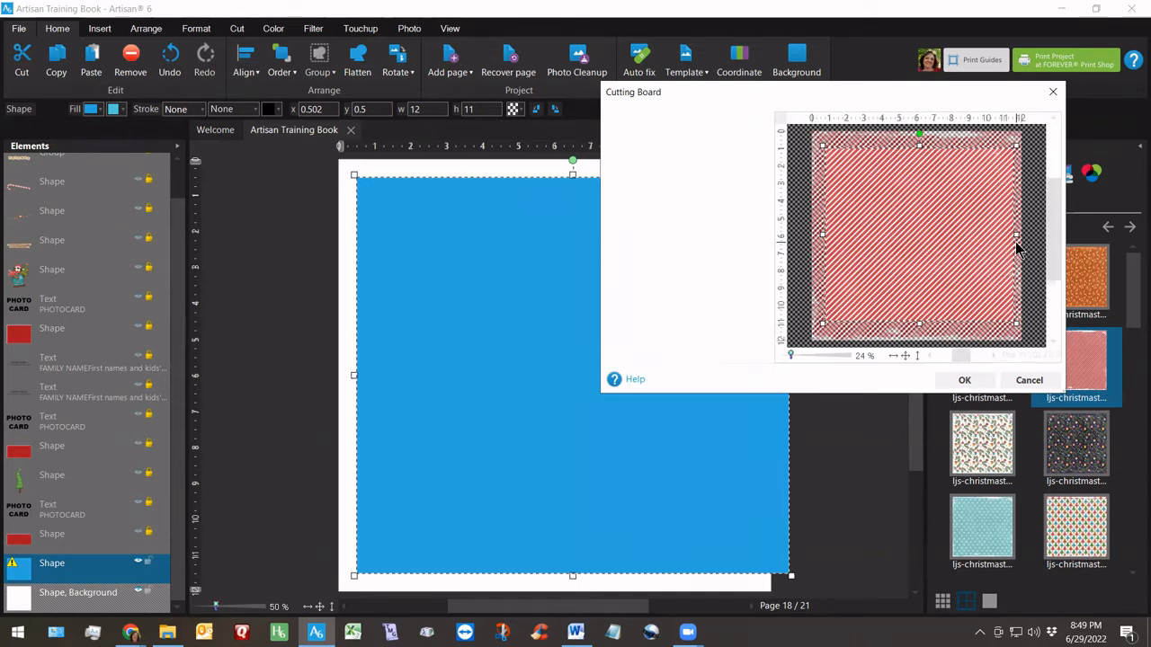
click(963, 382)
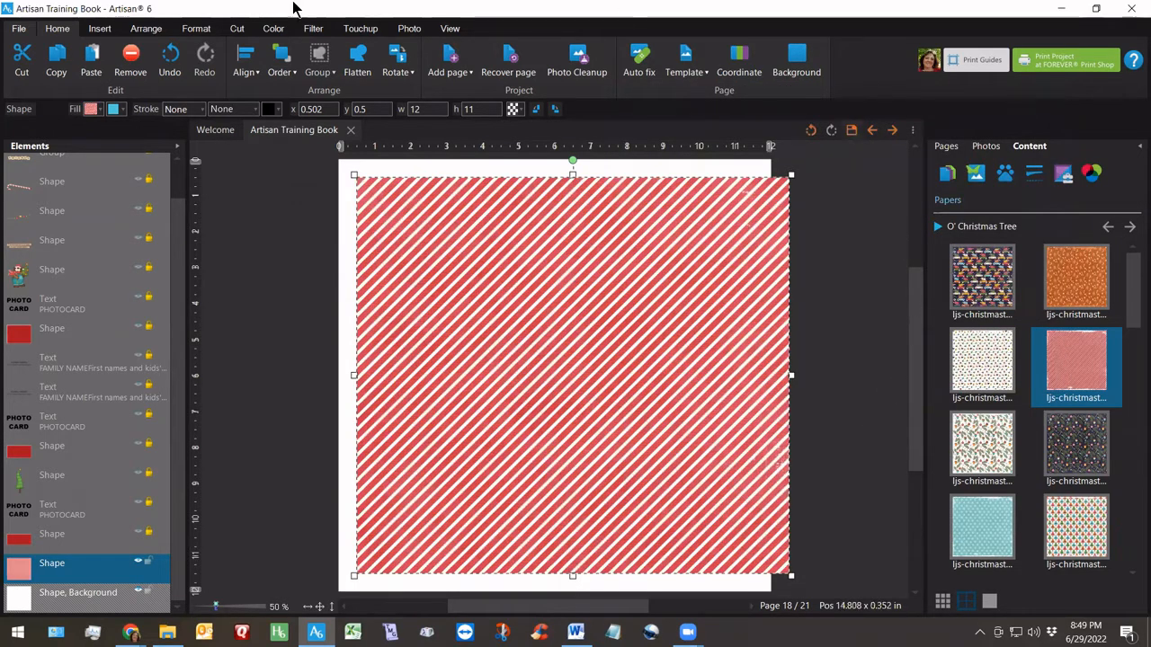
Add a heavy shadow to the striped shape and preview a 3D Edge filter on it with the default settings
click(194, 29)
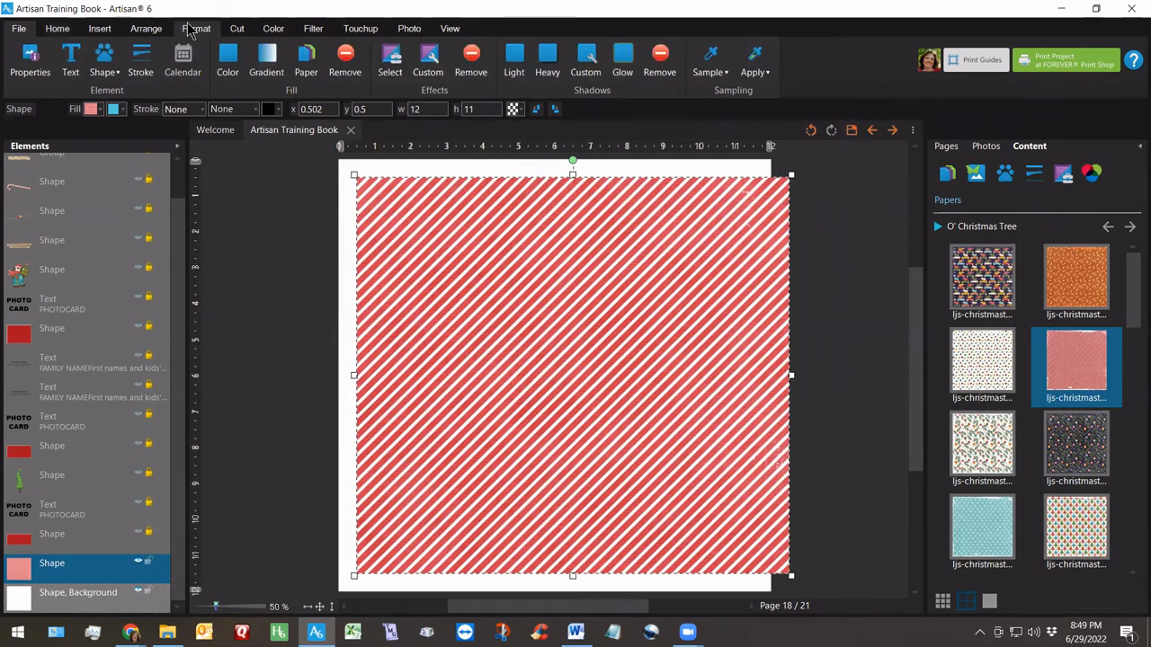
click(547, 57)
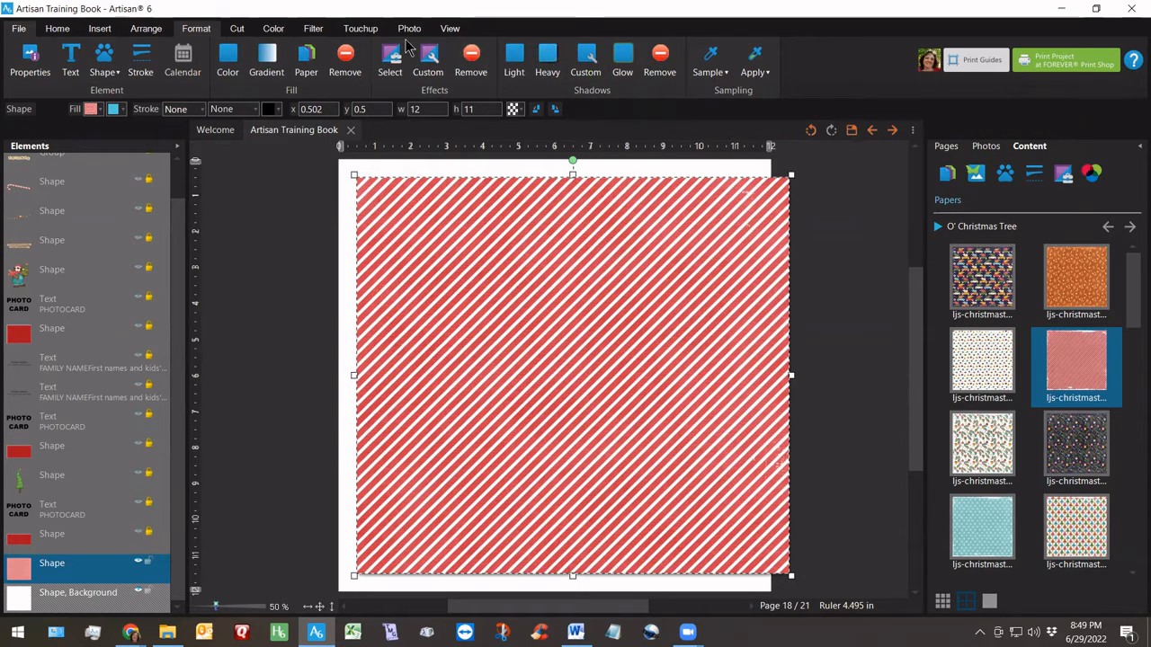
click(308, 28)
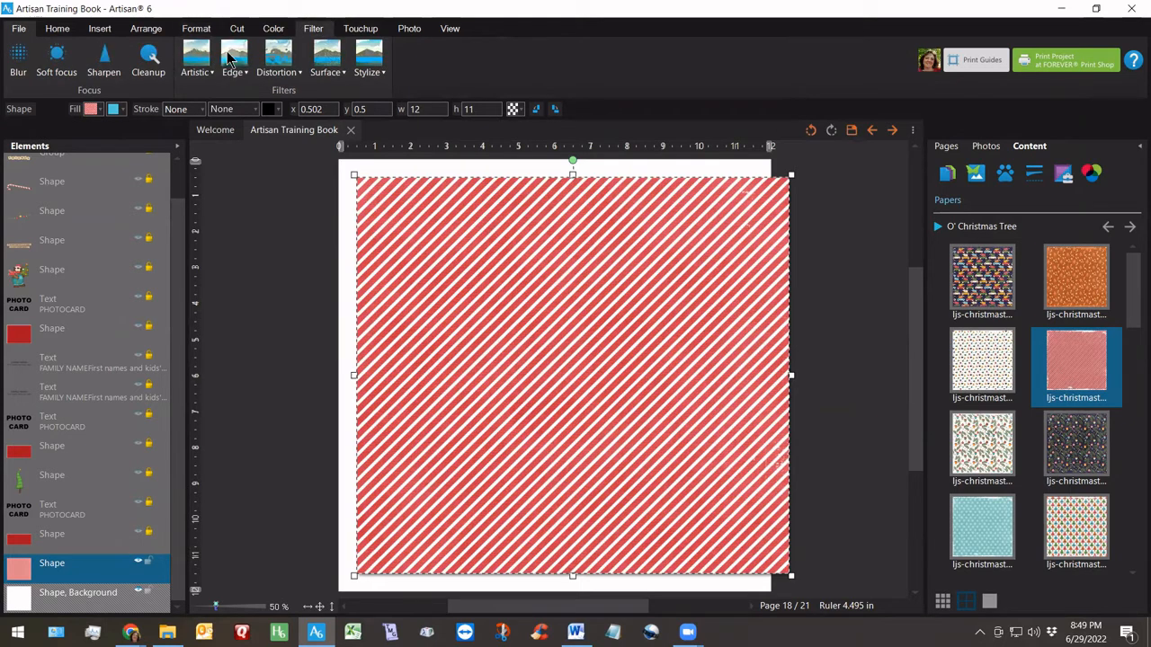
click(232, 58)
click(268, 216)
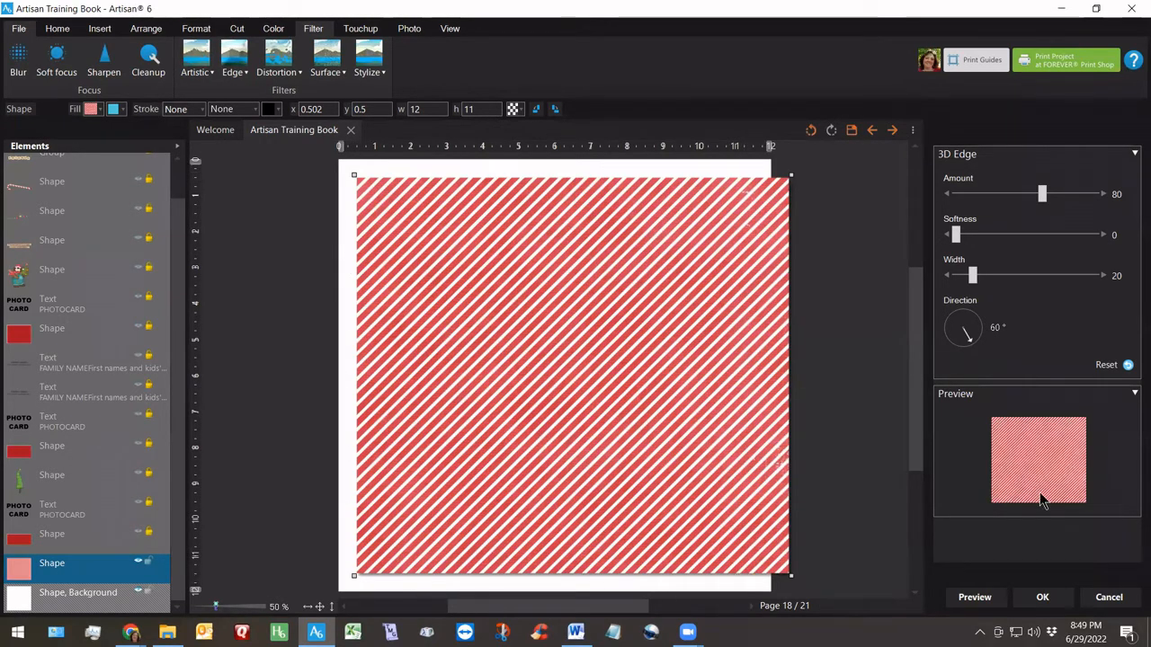
click(975, 598)
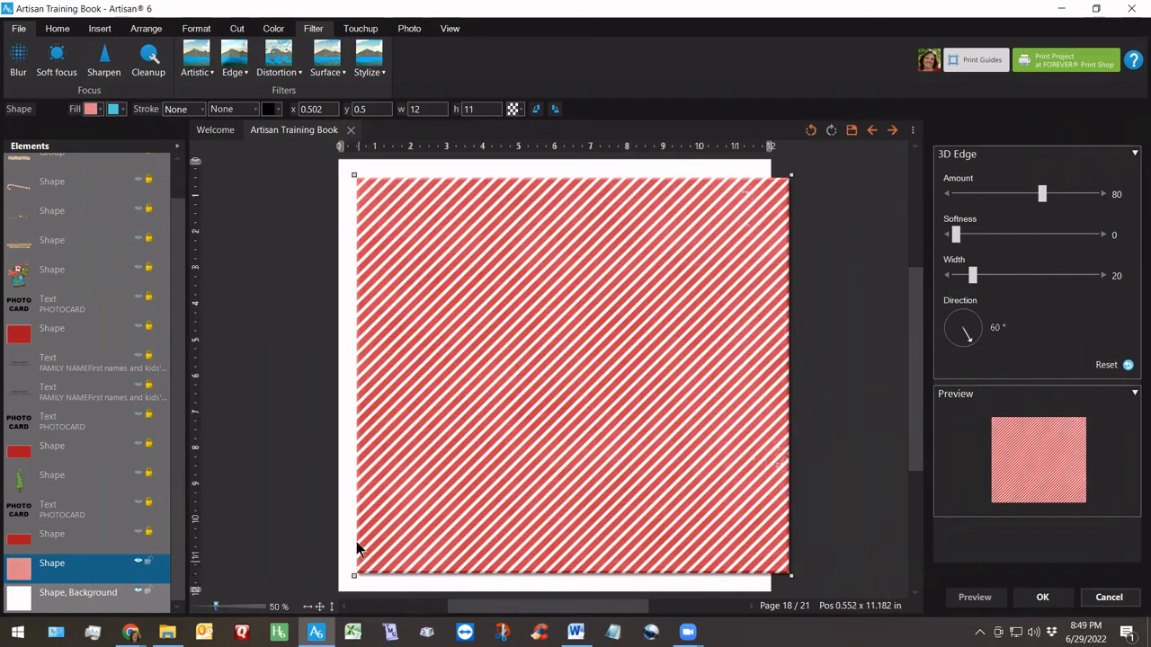
Set the 3D Edge softness to 7 and width to 28, checking the bevel at the shape's lower-left corner, and apply the filter
click(276, 608)
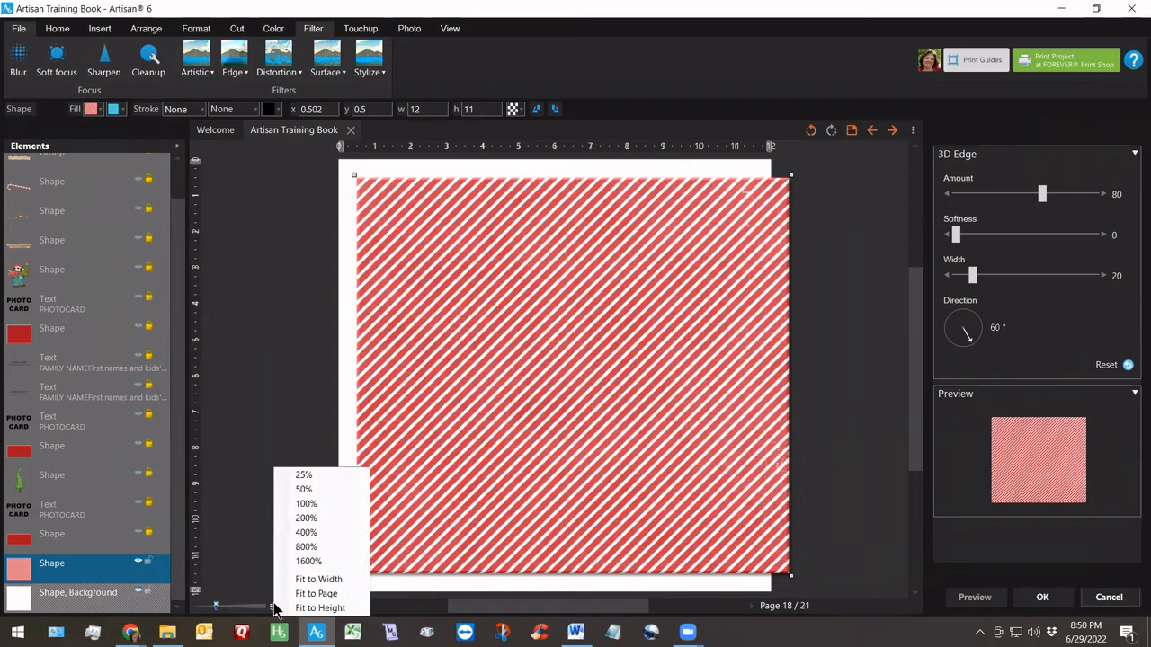
click(306, 504)
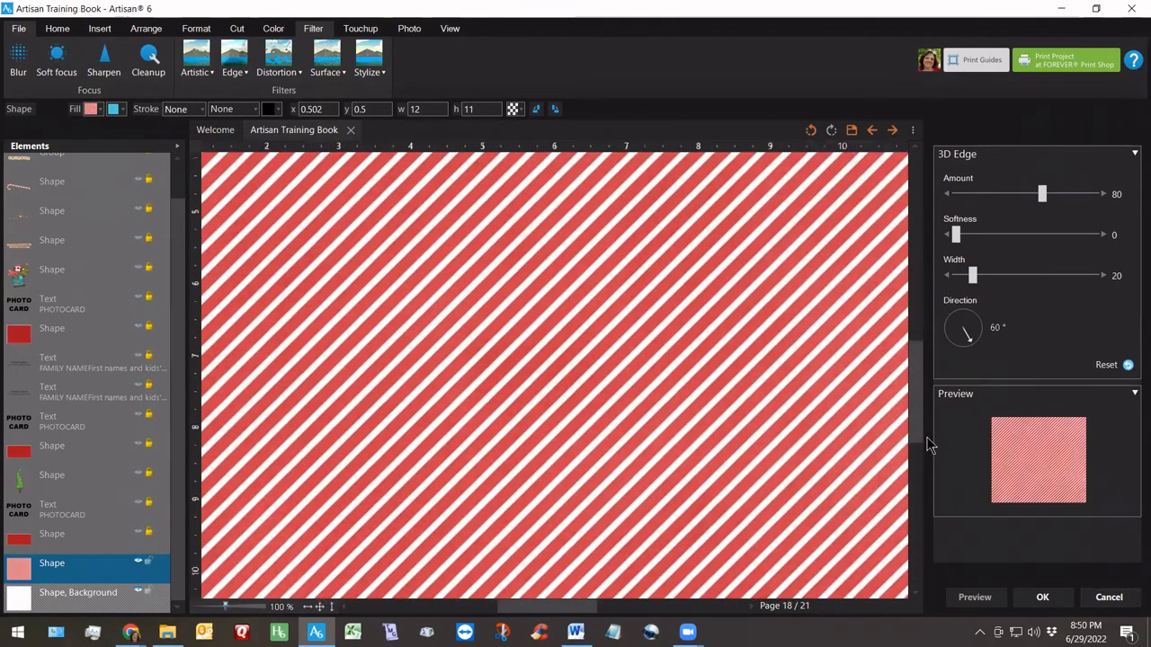
drag(914, 381, 927, 441)
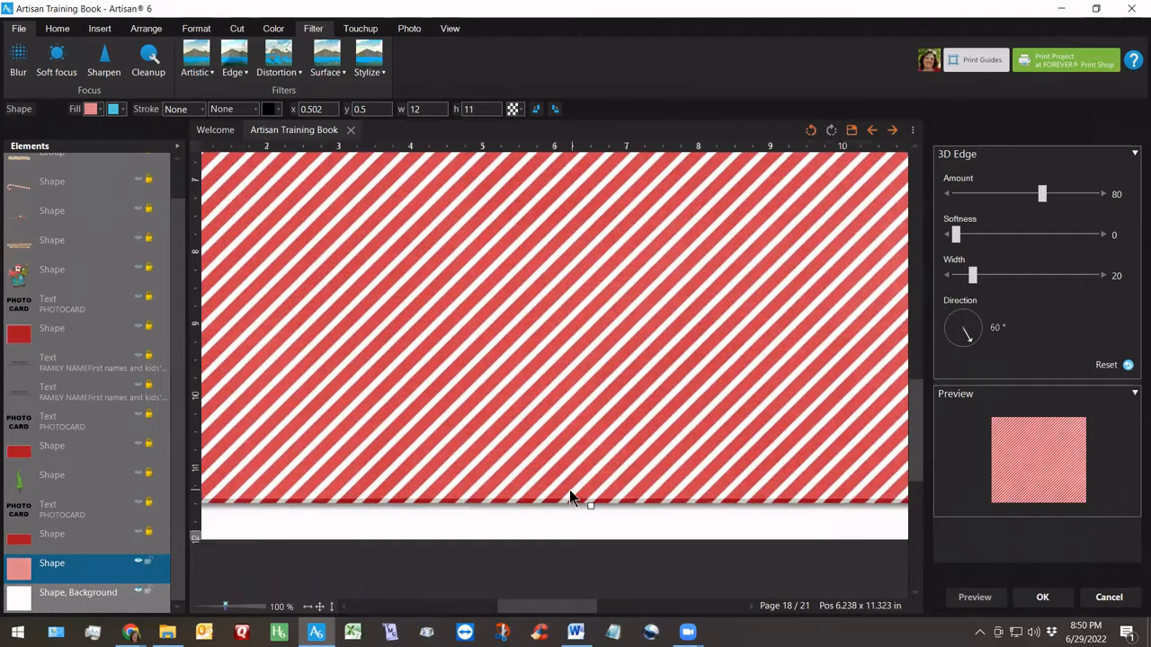
drag(547, 608, 513, 608)
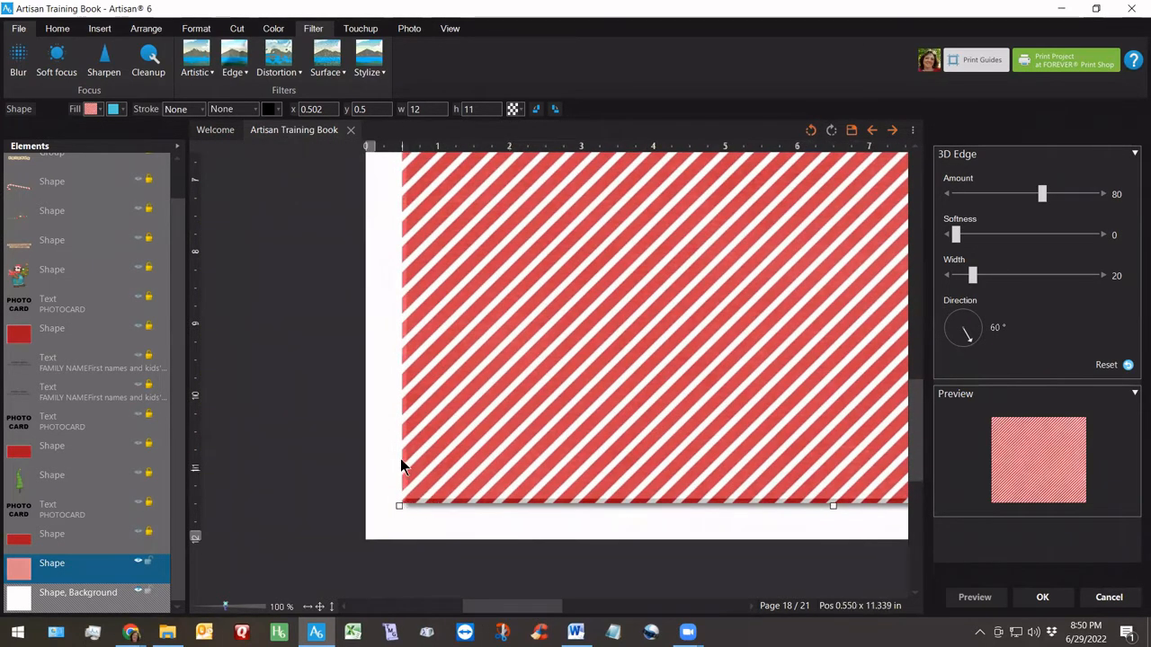
drag(973, 275, 984, 278)
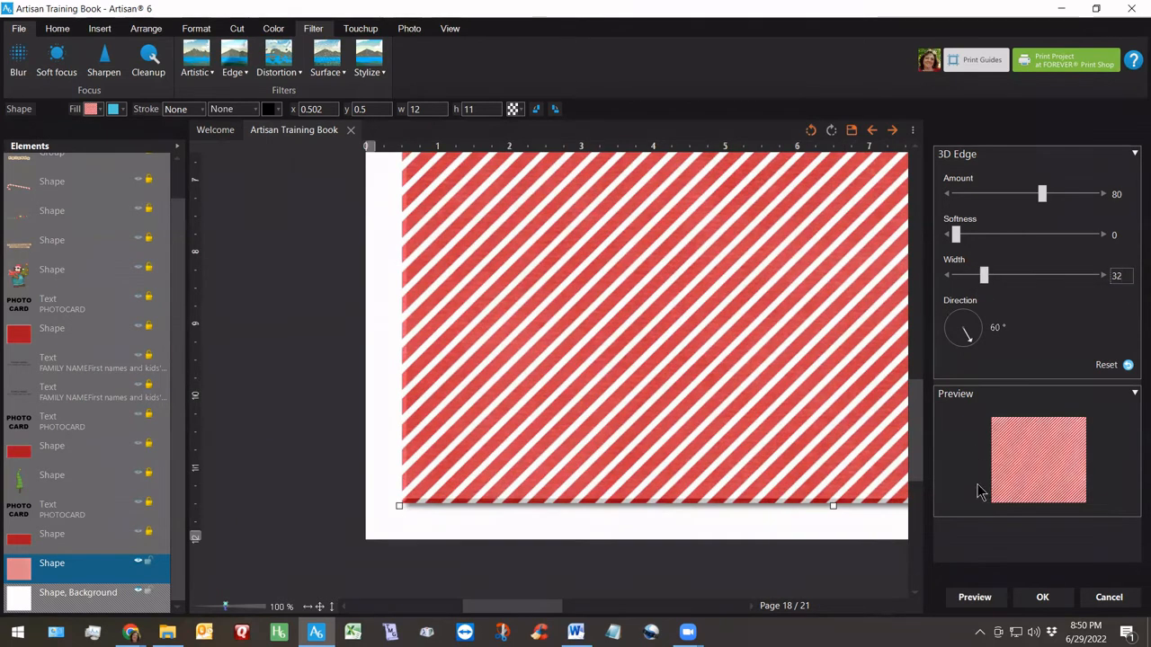
click(975, 598)
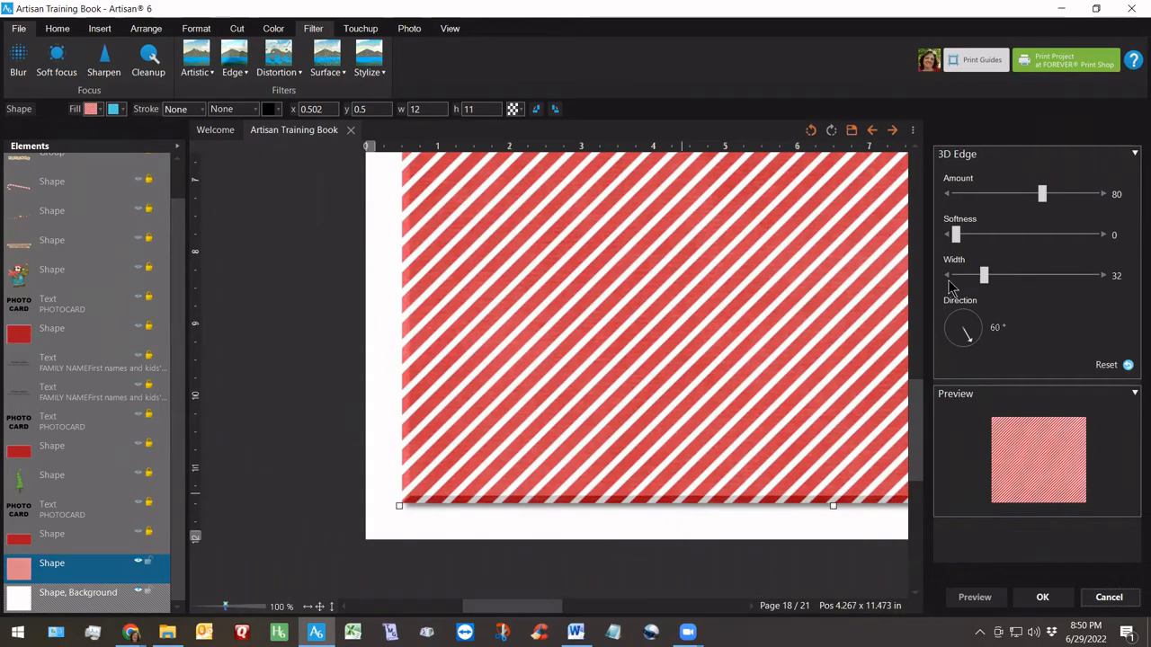
drag(961, 237, 965, 237)
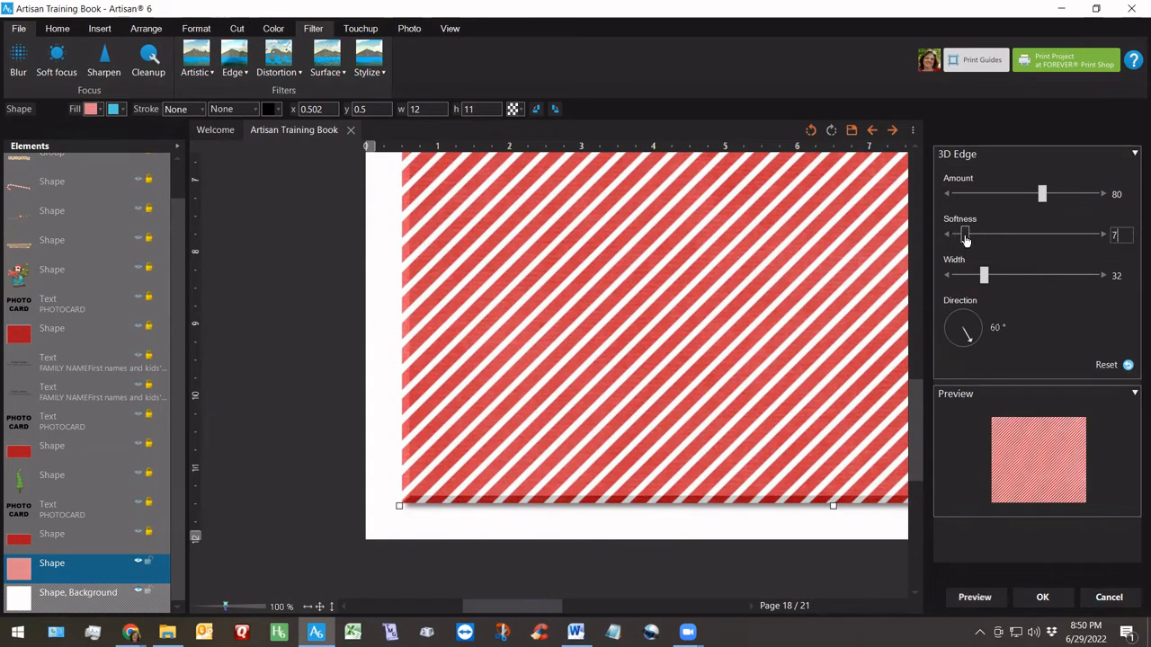
click(969, 597)
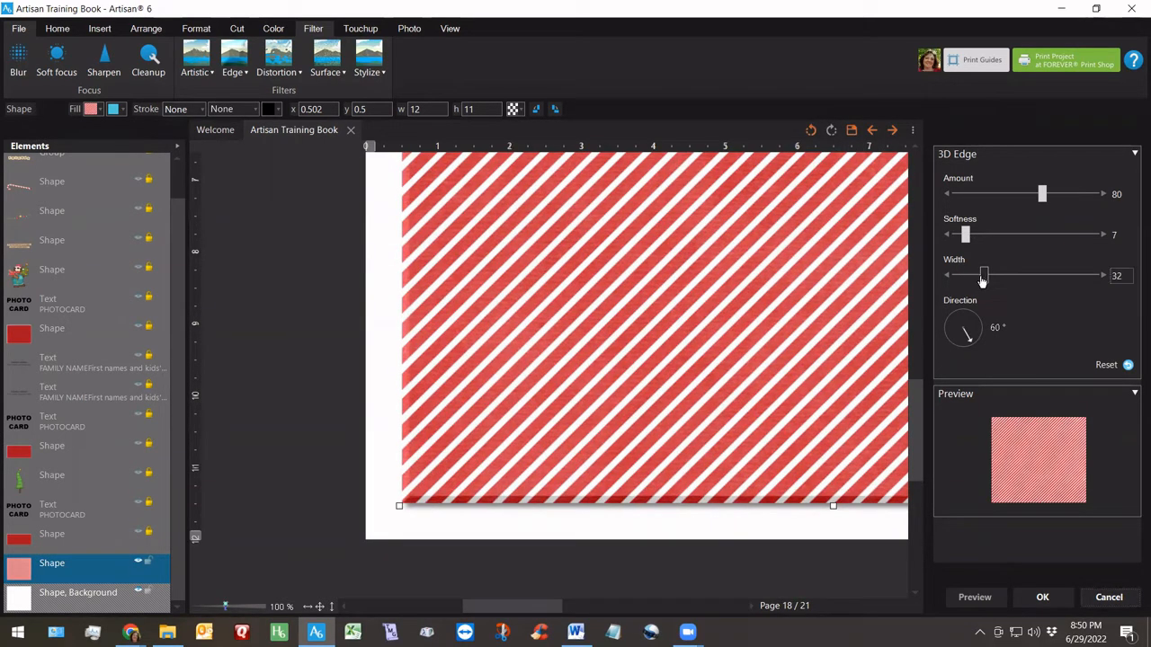
drag(983, 279, 979, 279)
click(972, 596)
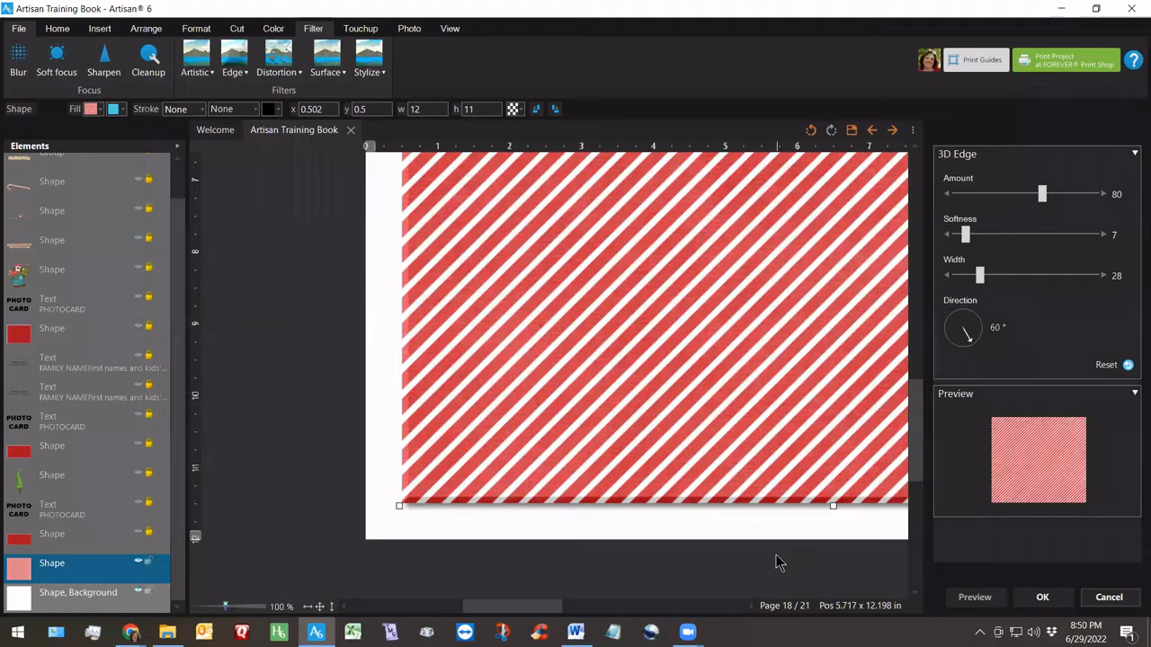
click(1043, 597)
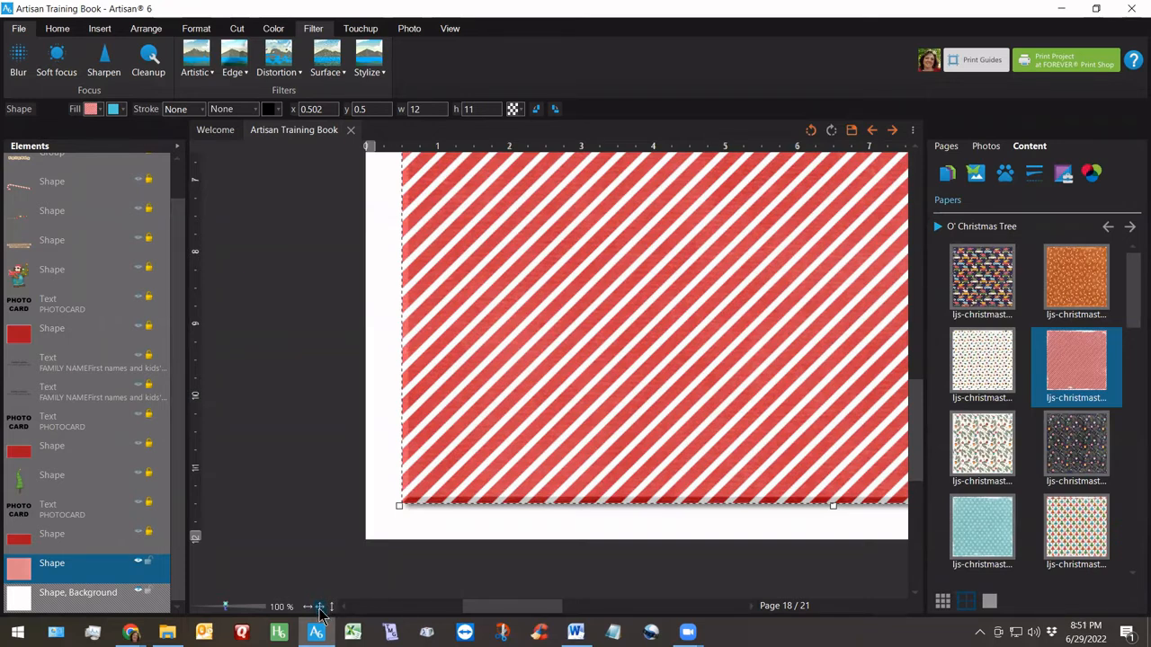
click(320, 608)
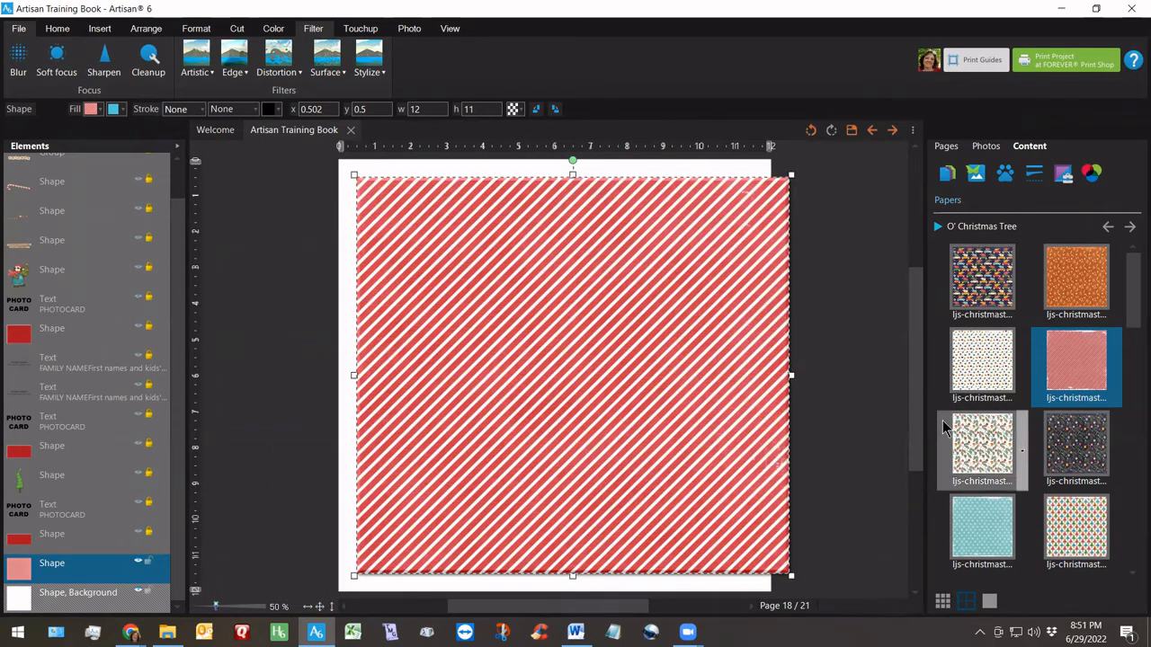
Lock the striped shape on page 18 and paste a copy of it onto page 19
click(143, 566)
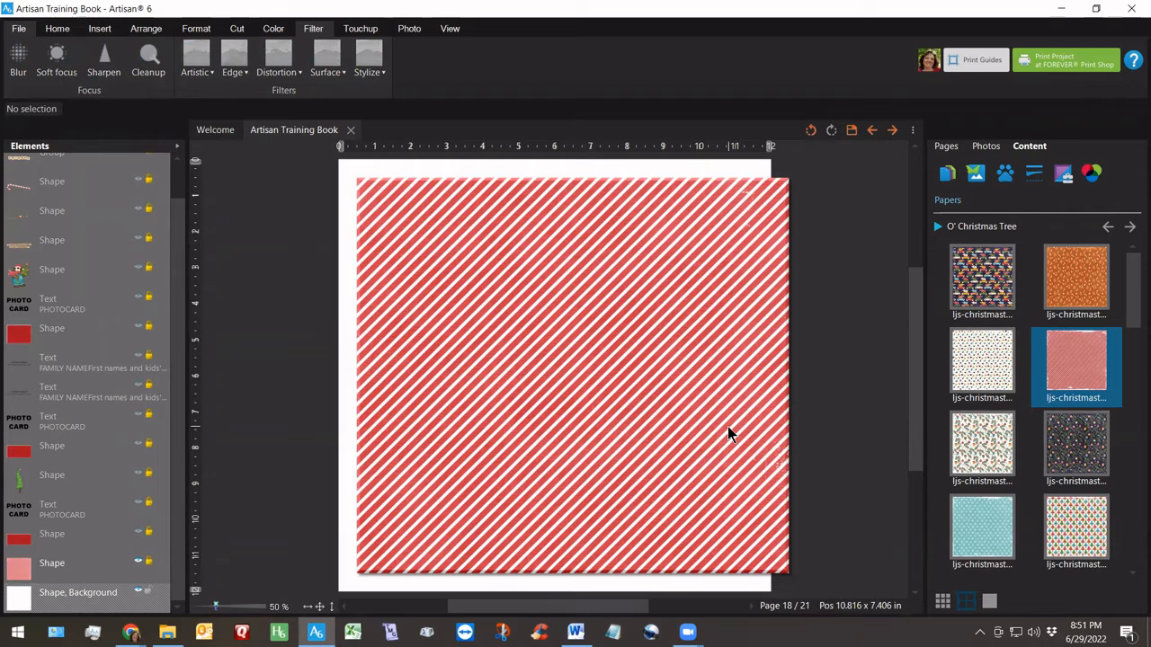
click(54, 570)
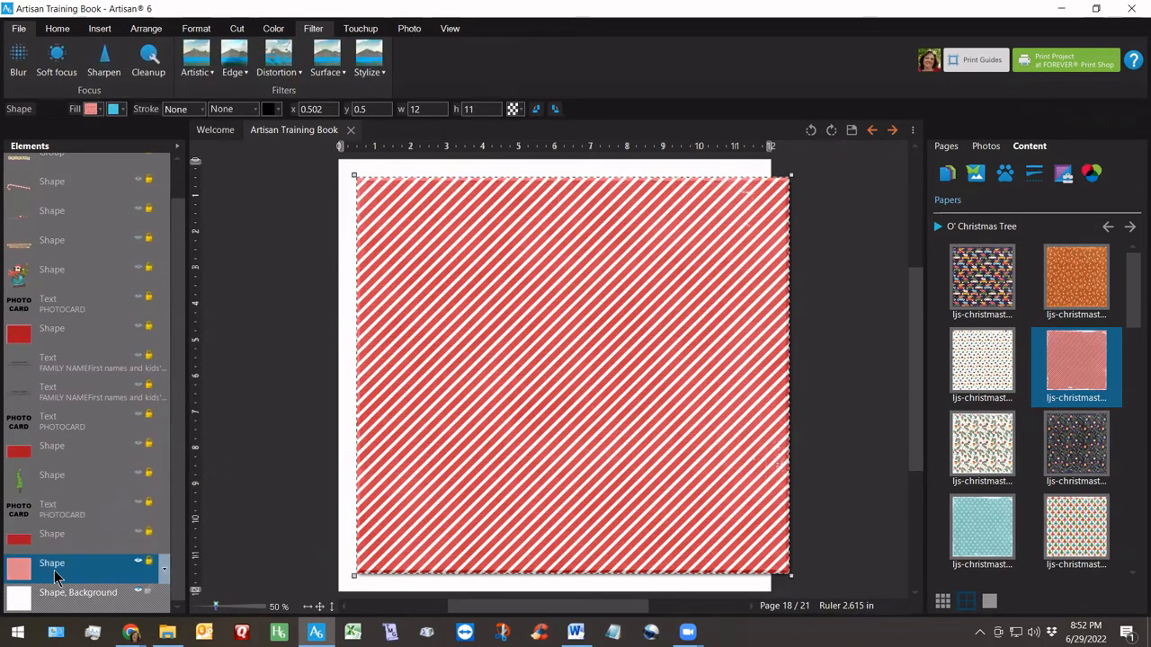
right_click(163, 570)
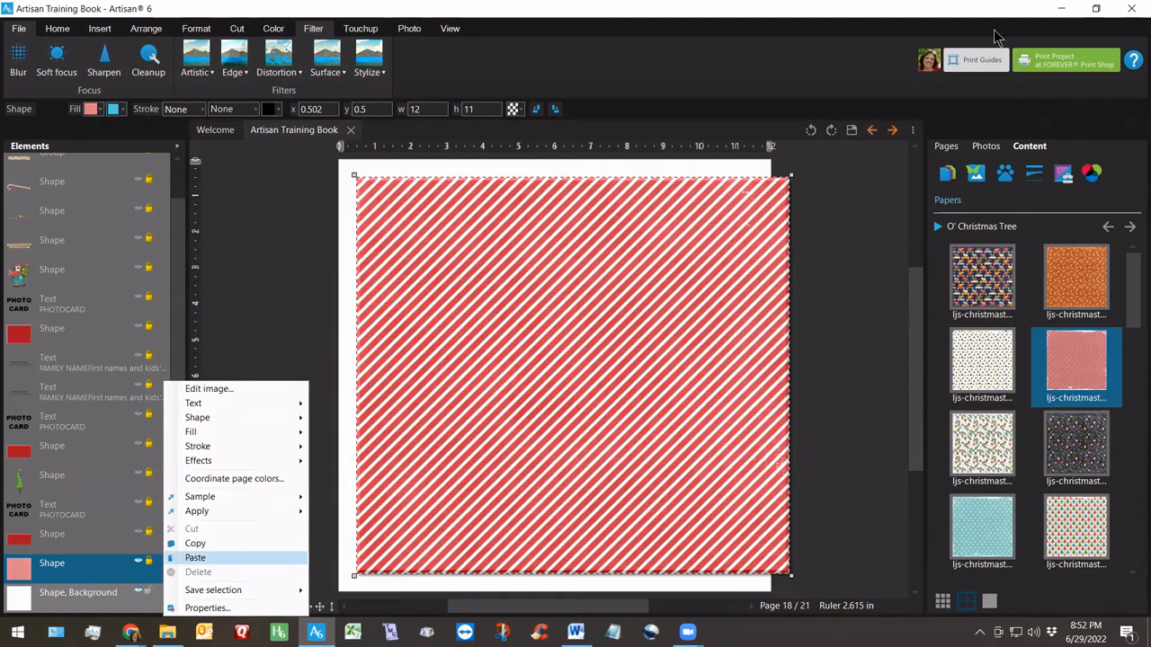
click(896, 132)
click(897, 133)
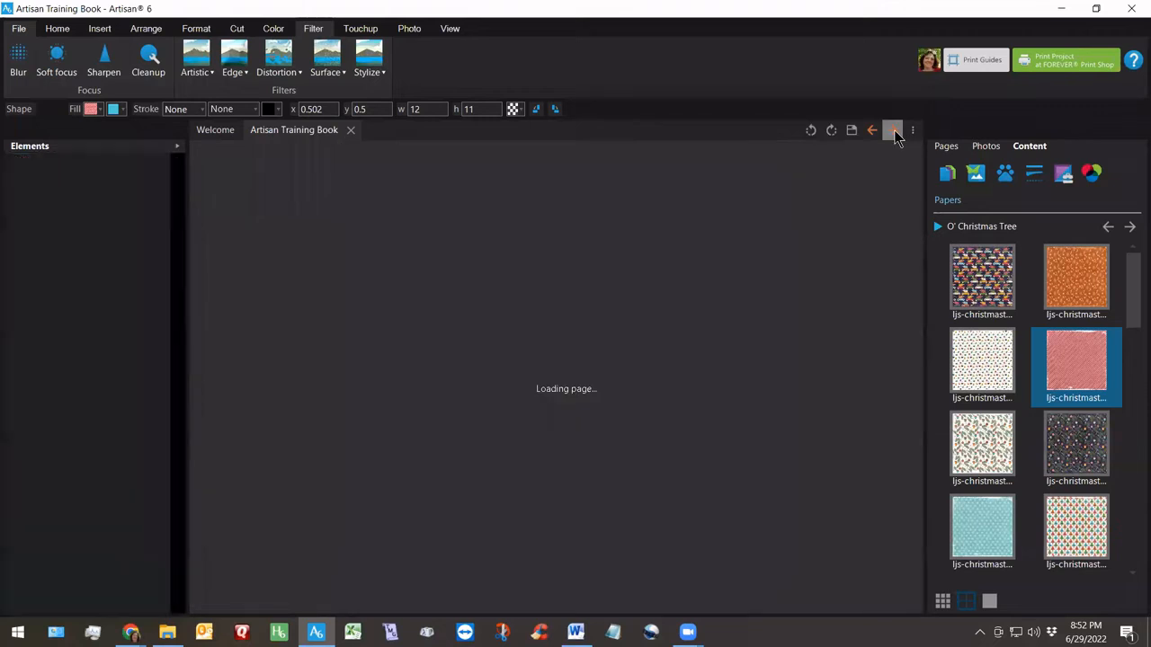
right_click(451, 254)
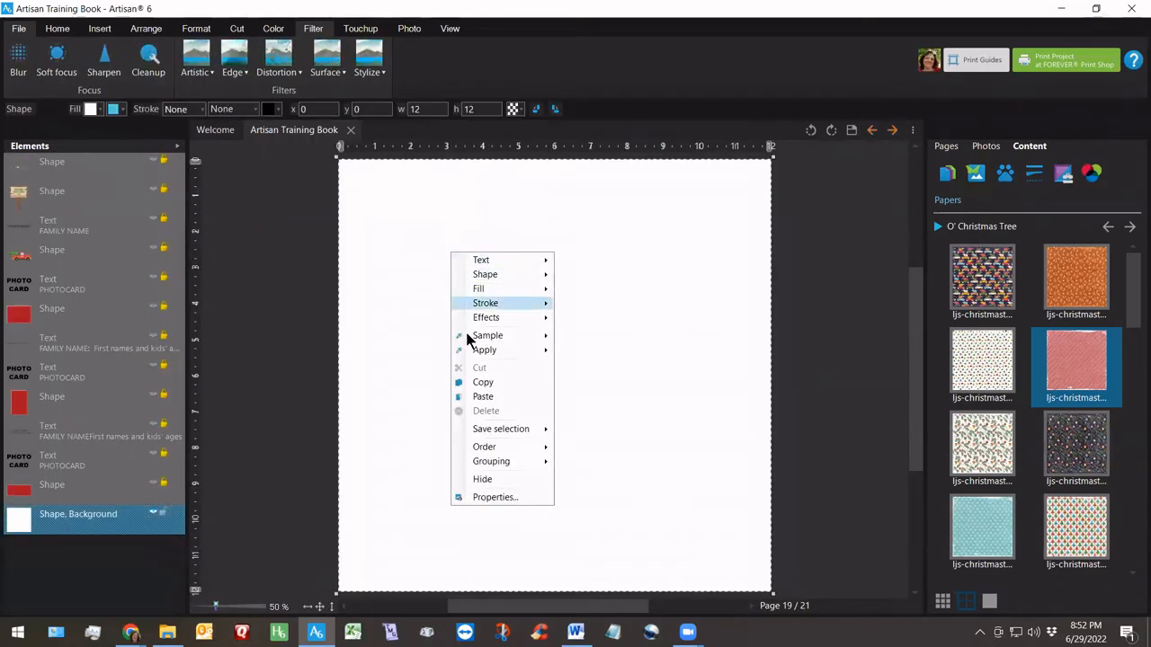
click(465, 393)
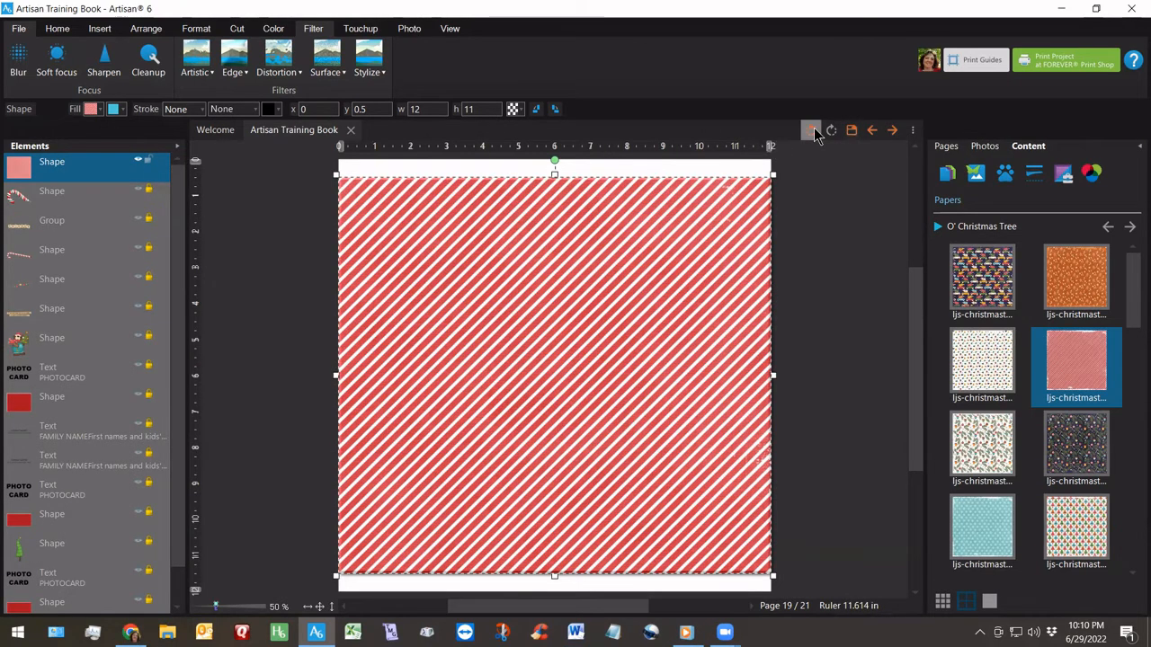
Add a vertical guide tab near the right end of the horizontal ruler and set its position to 11.5 in
drag(763, 148, 753, 147)
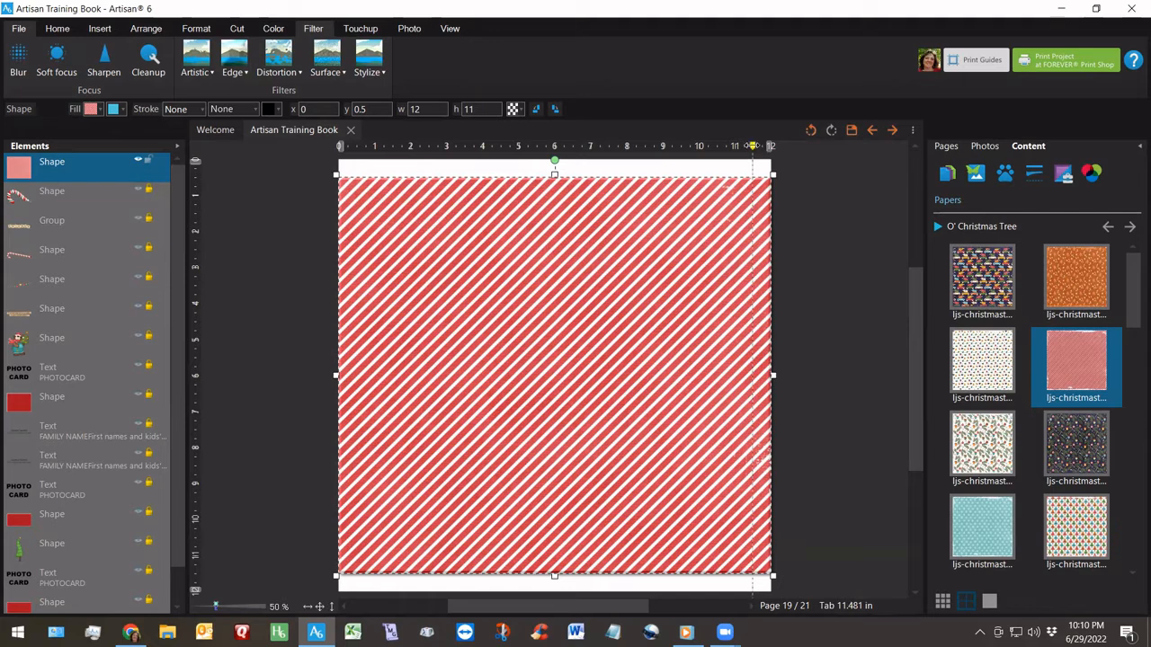
right_click(753, 147)
click(770, 171)
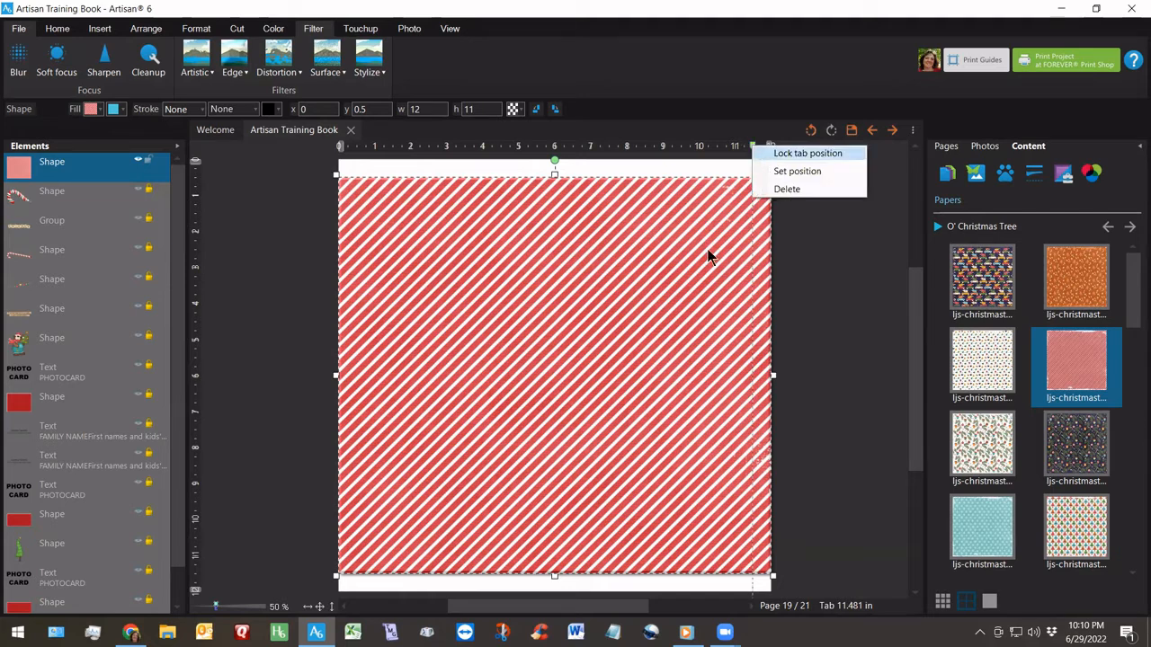
click(553, 262)
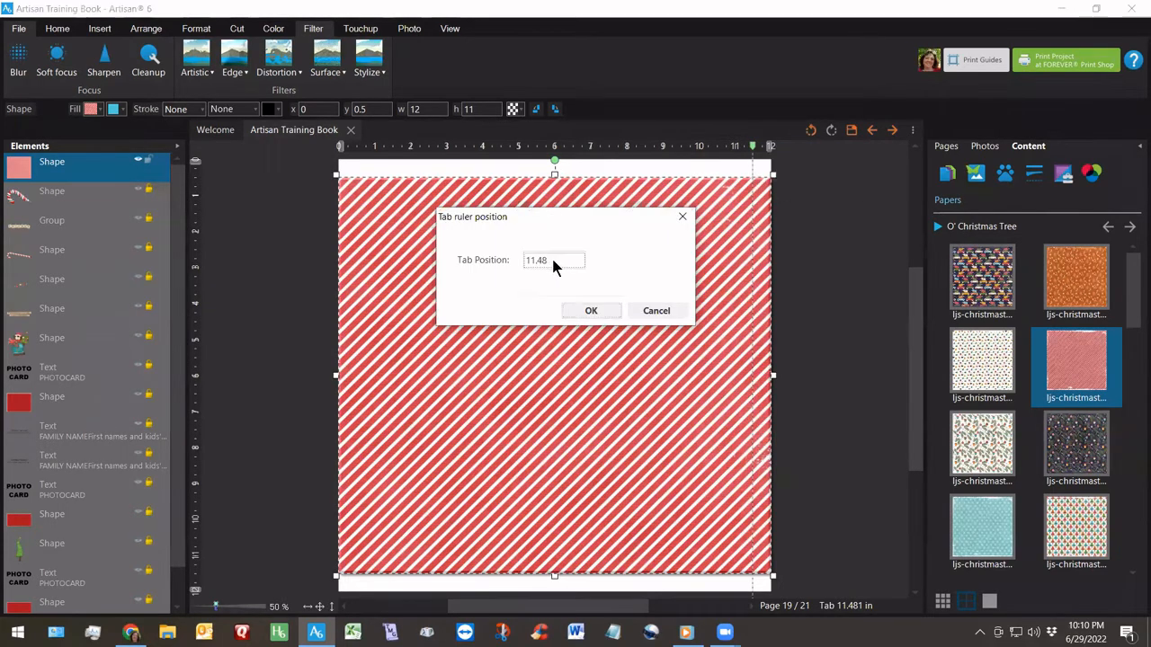
key(BackSpace)
key(BackSpace)
text(5)
click(589, 310)
Snap the pasted shape's right edge to the 11.5 in guide, center it vertically on the page, and remove the guide
drag(620, 368, 608, 370)
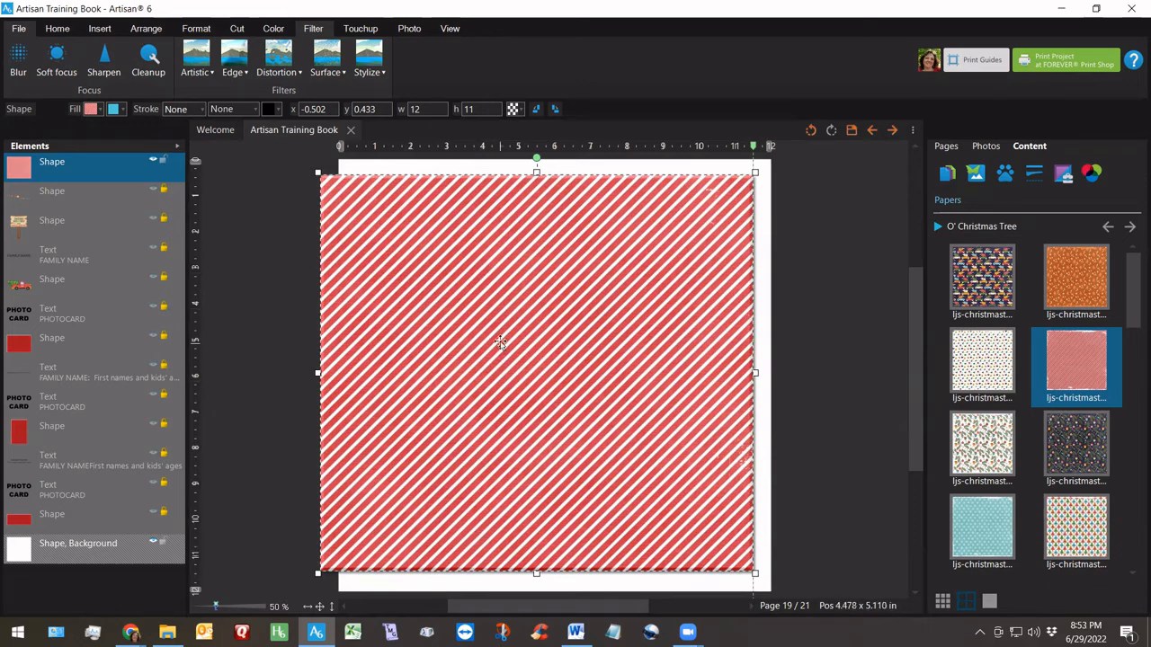
click(60, 29)
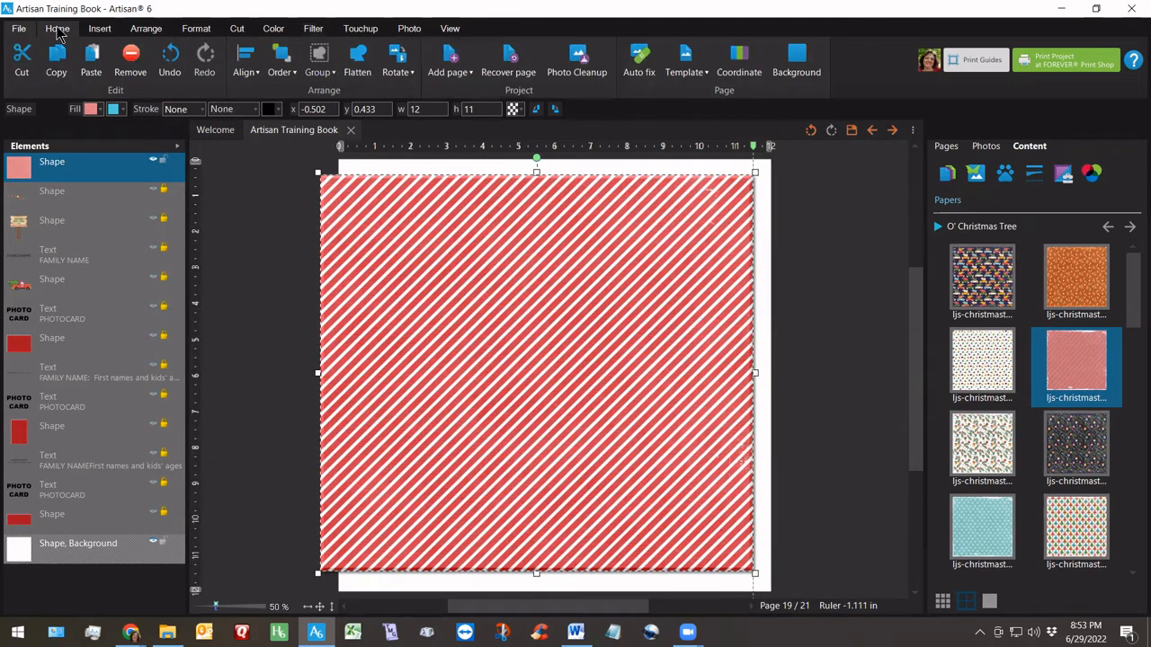
click(243, 59)
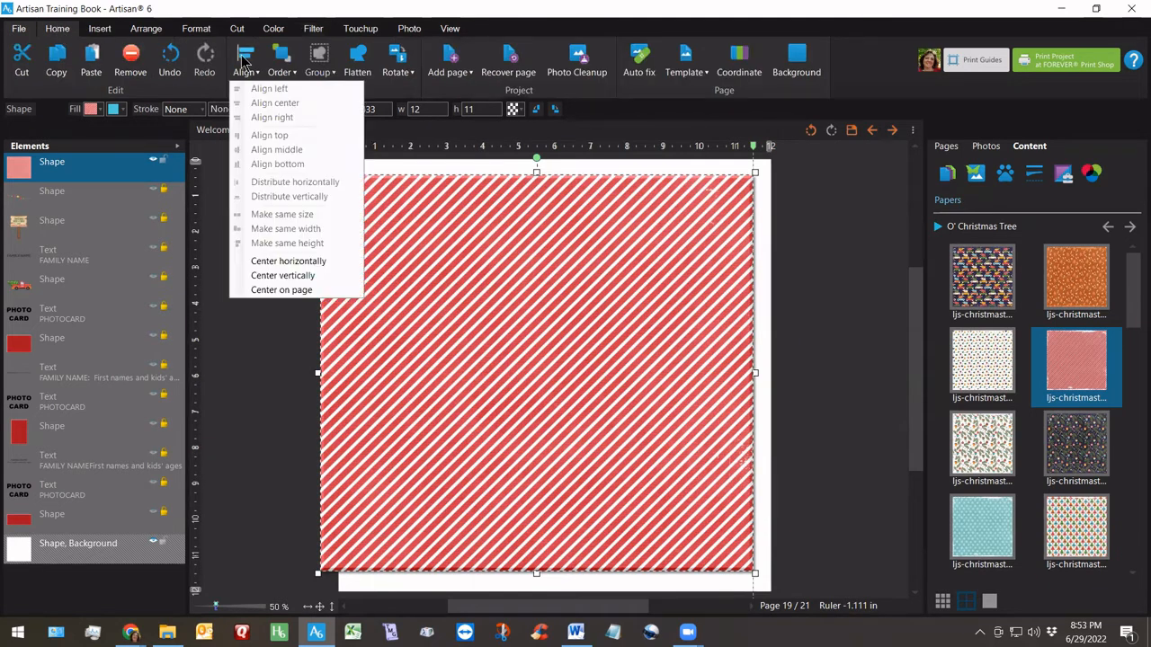
click(277, 275)
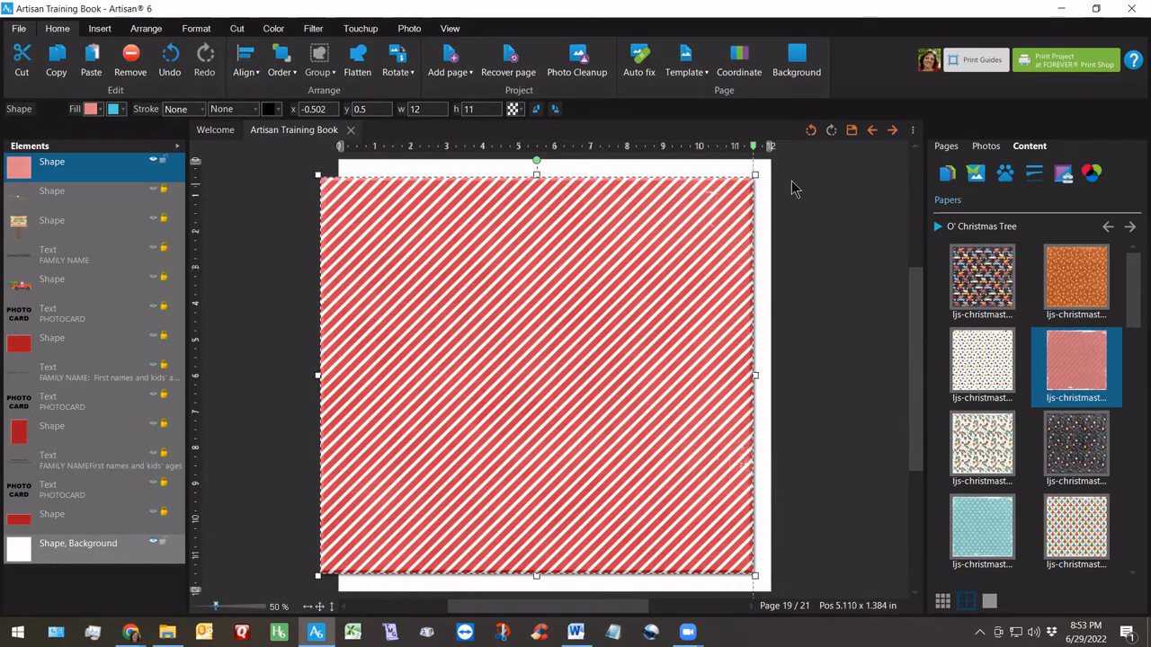
right_click(733, 147)
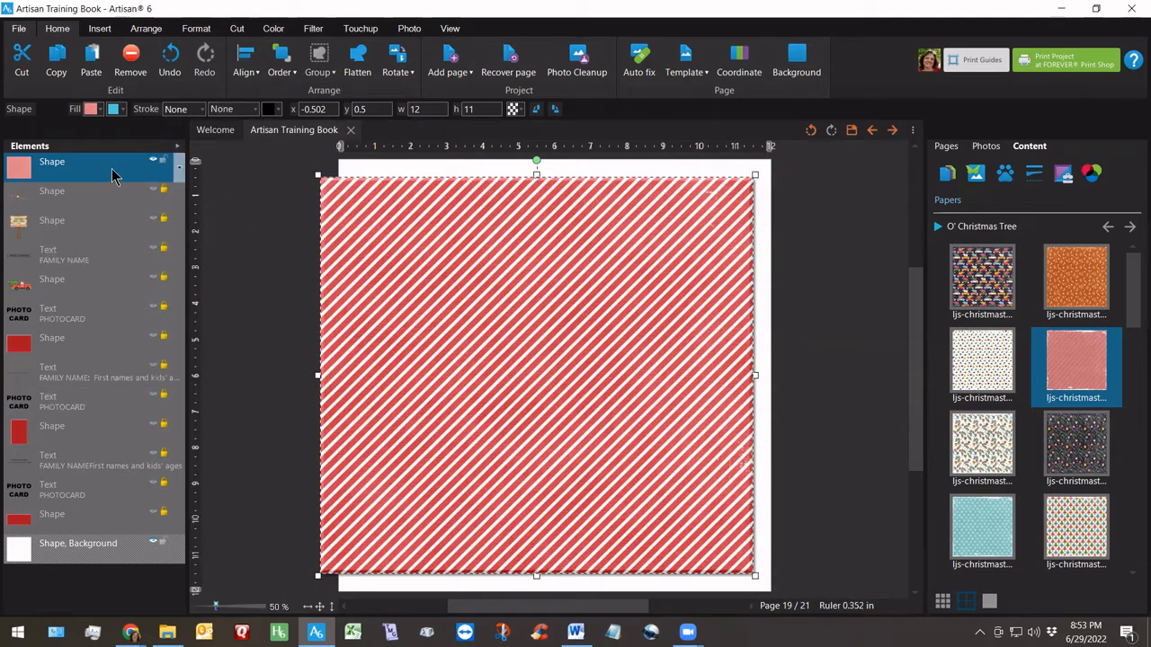
Move the striped shape directly above the page 19 background in the element order, lock it, and save the project
right_click(179, 164)
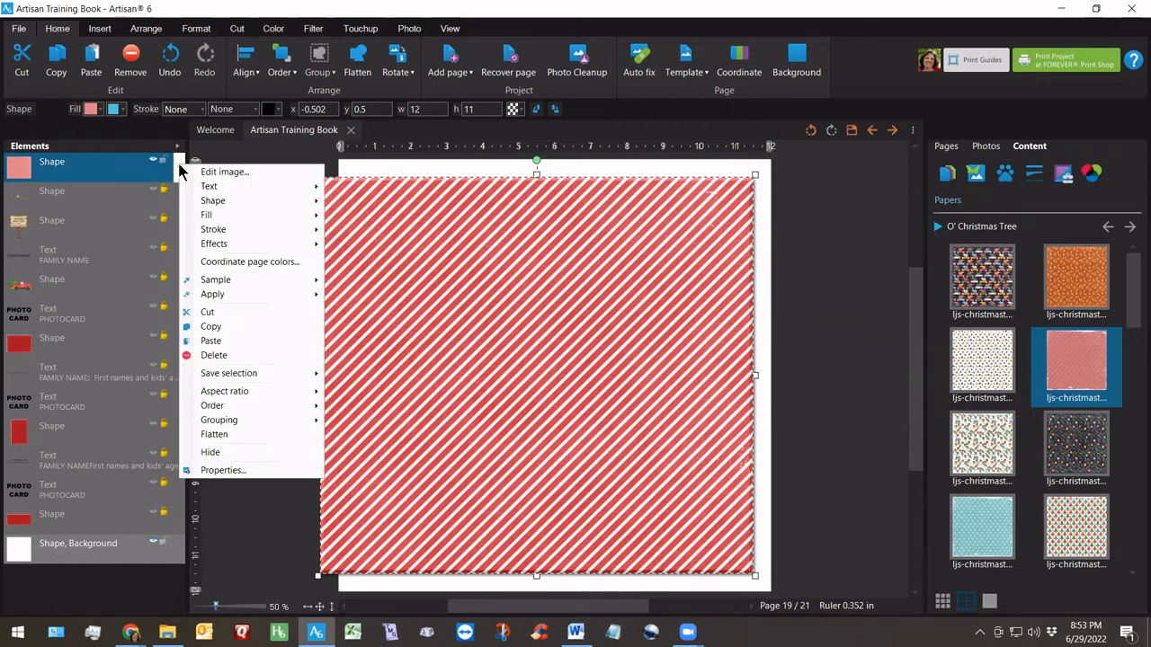
mouse_move(212, 405)
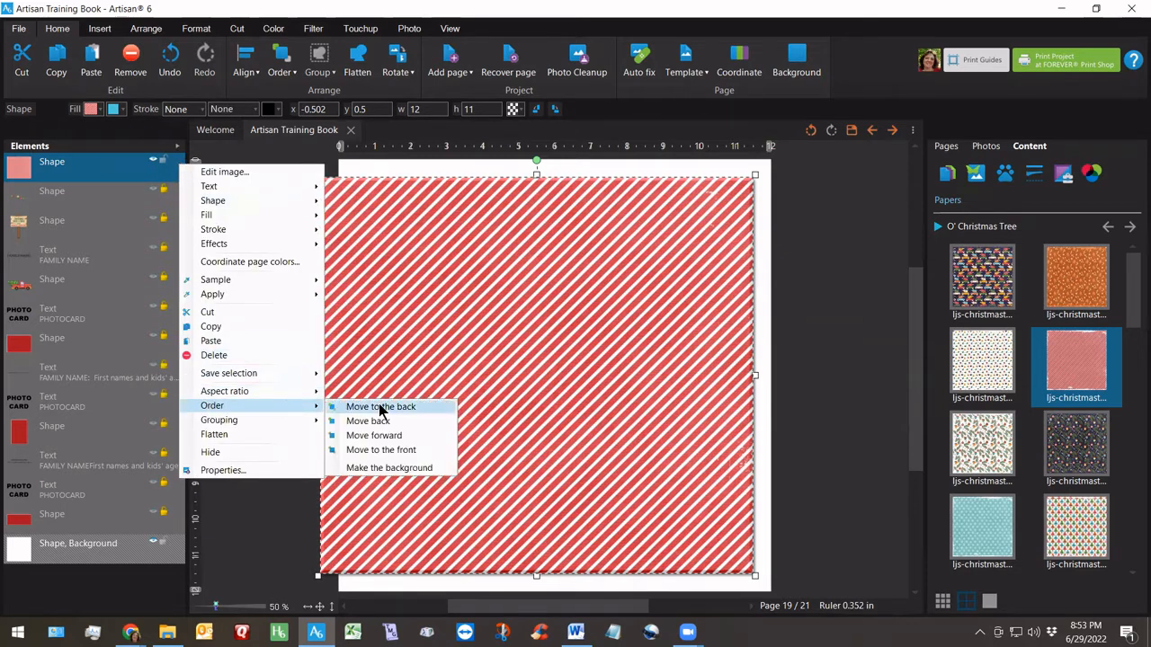
drag(95, 173, 79, 536)
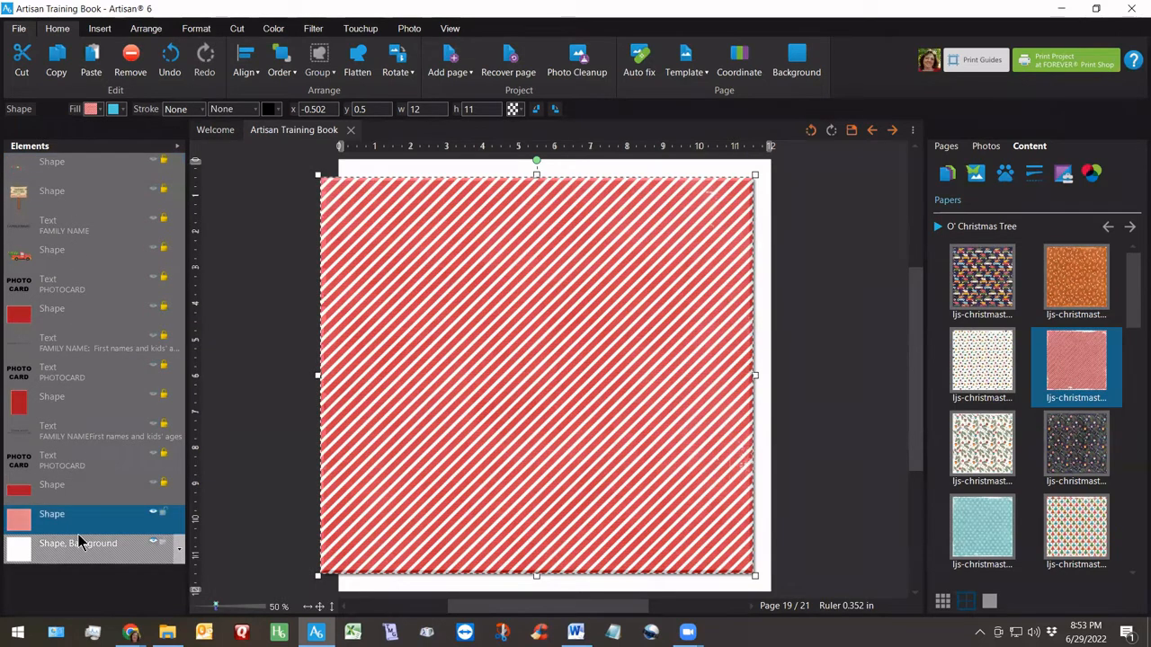
click(164, 513)
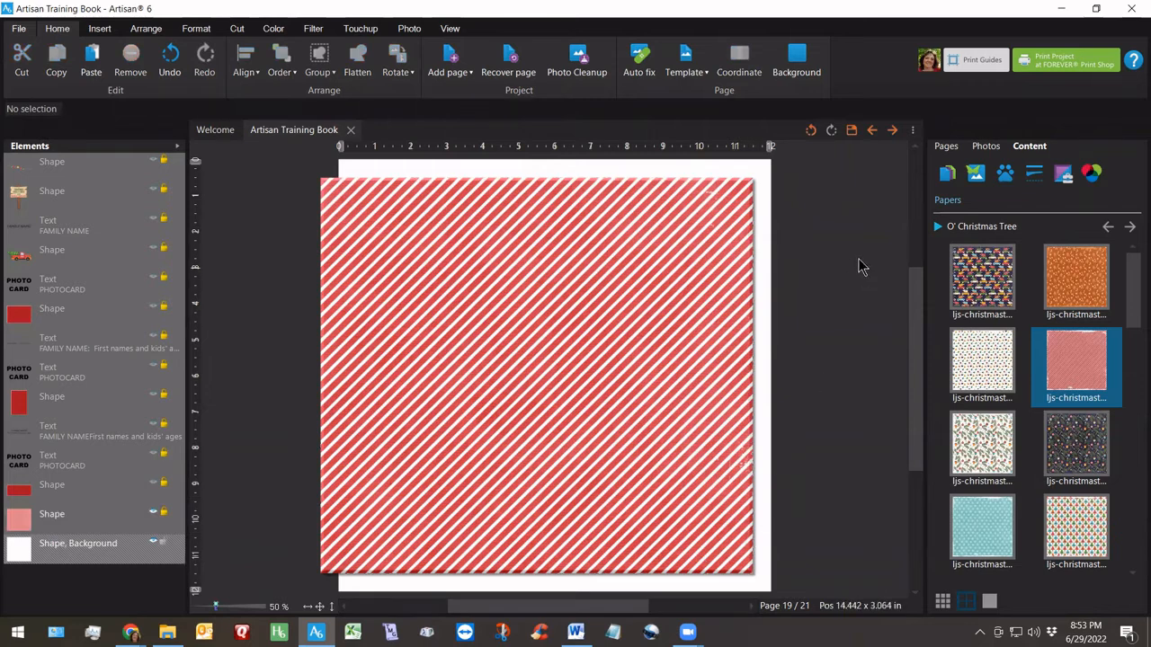
click(851, 131)
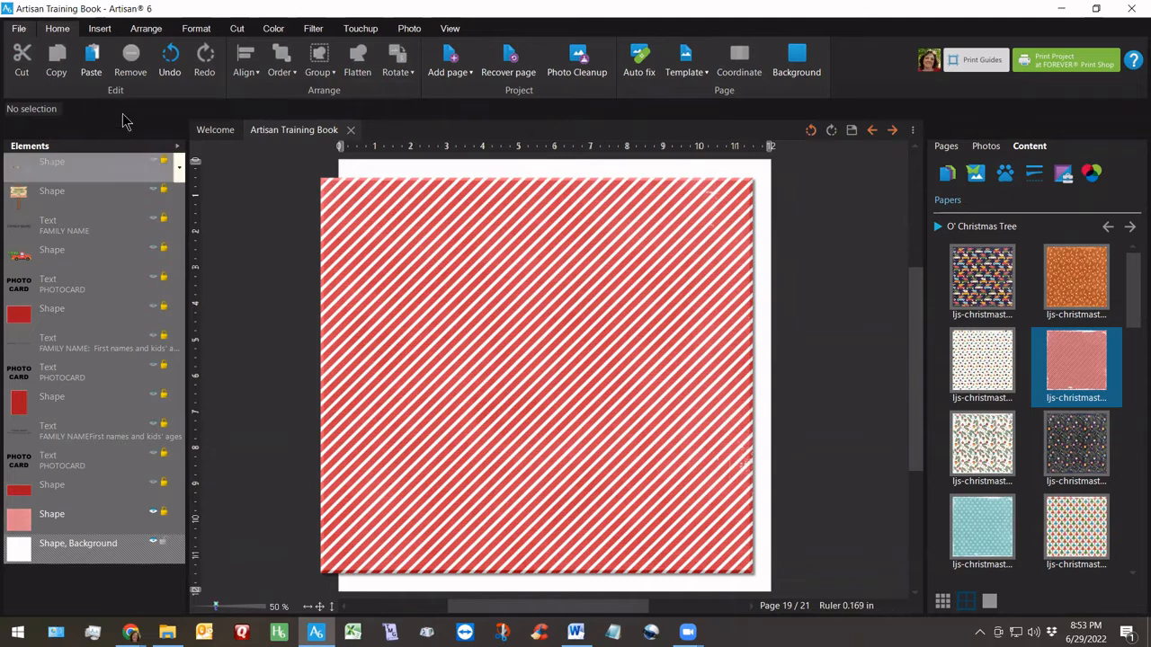
Start inserting a rectangle shape on page 19 and set its height to 10.25 in
click(99, 29)
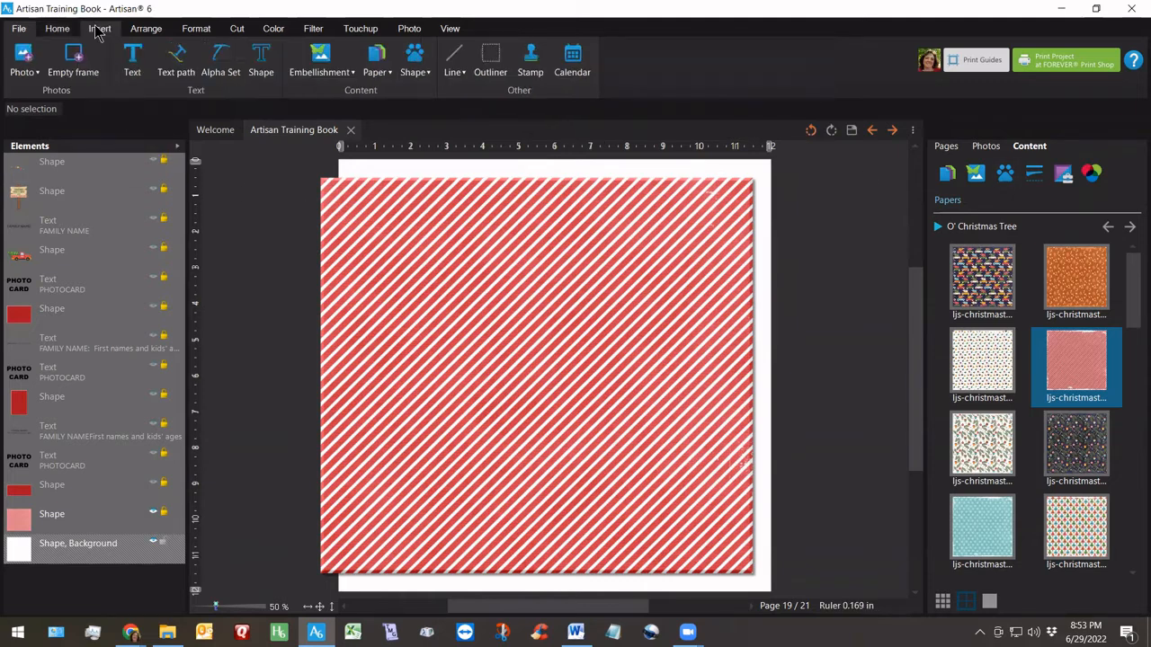
click(416, 60)
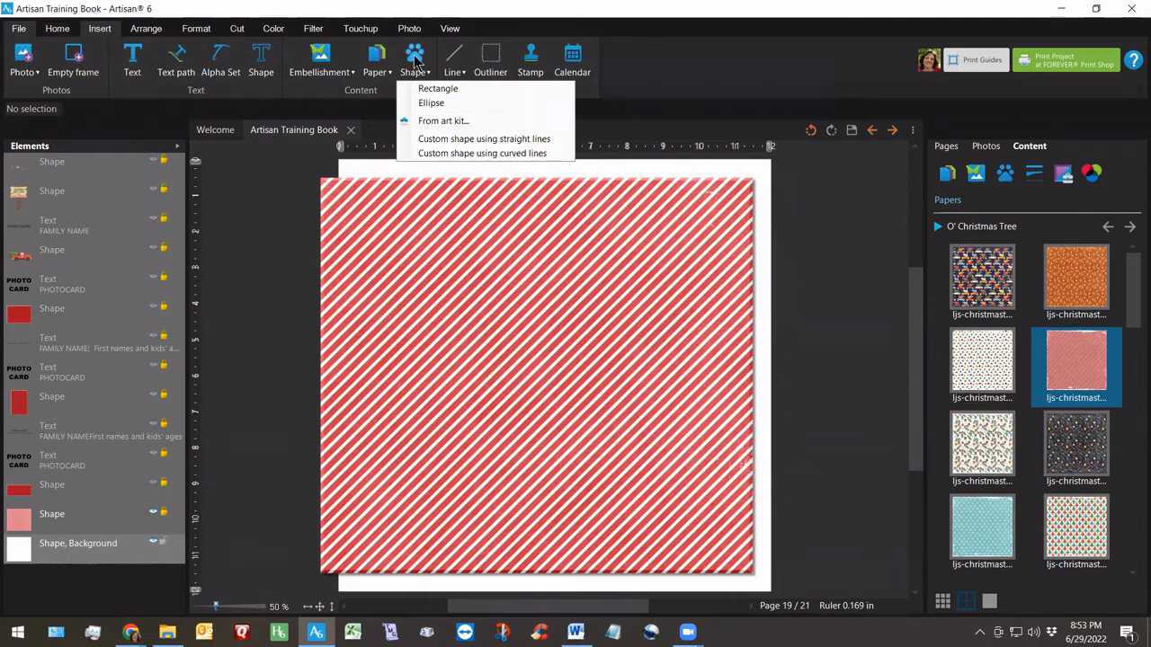
click(428, 93)
click(980, 460)
click(974, 481)
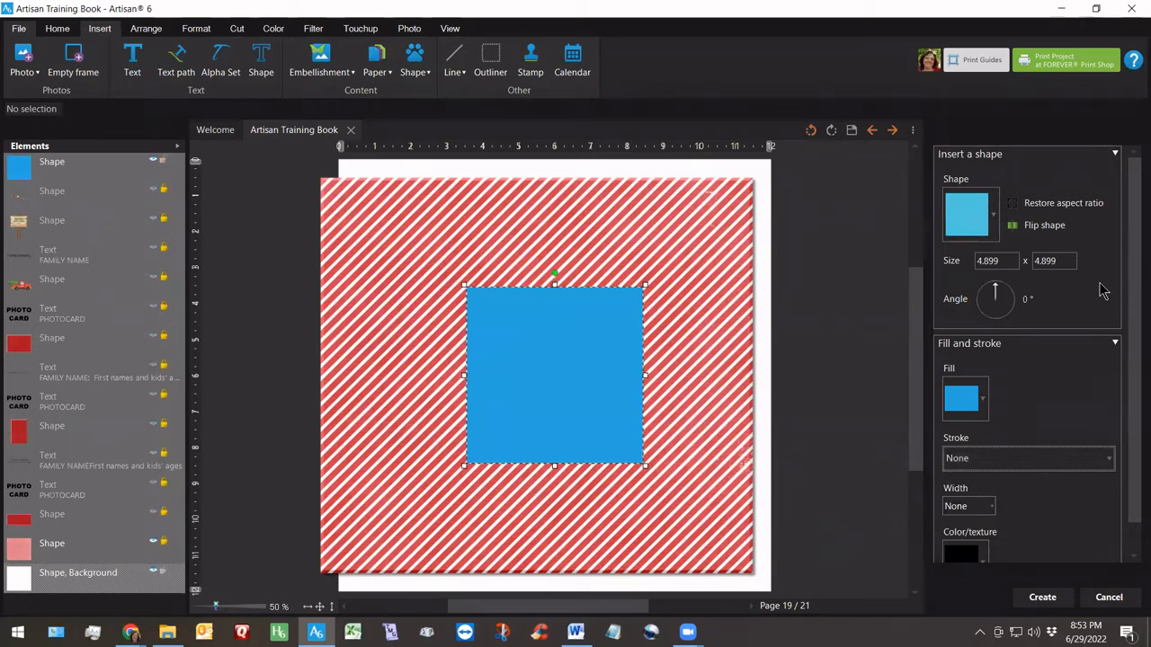
click(1035, 262)
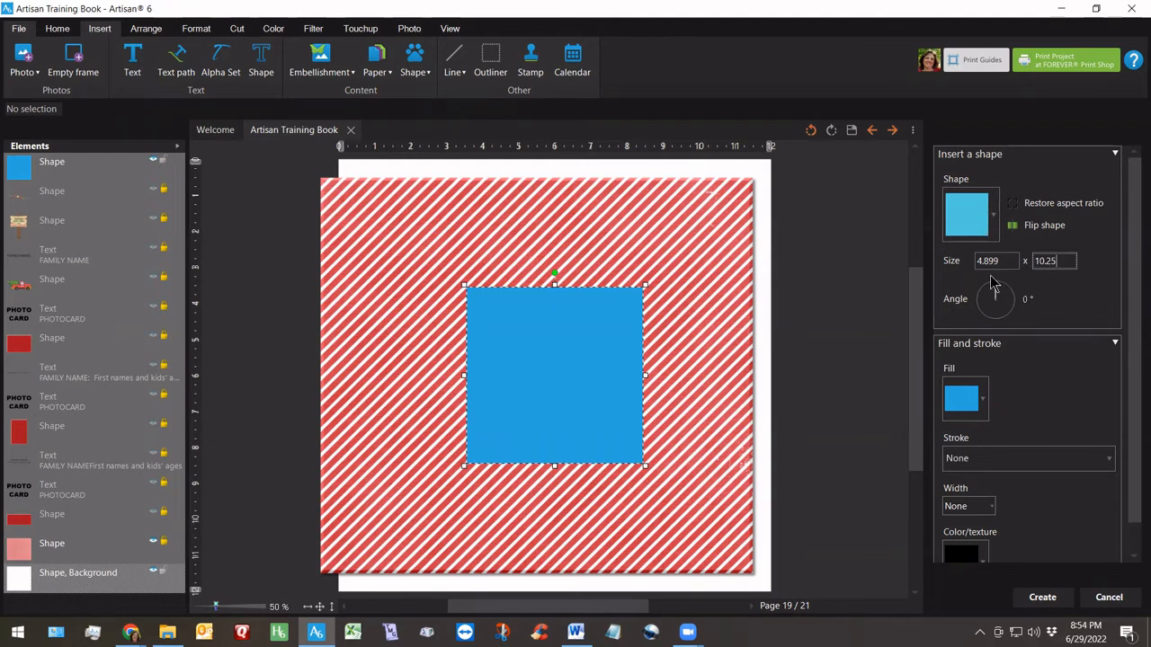
click(1004, 262)
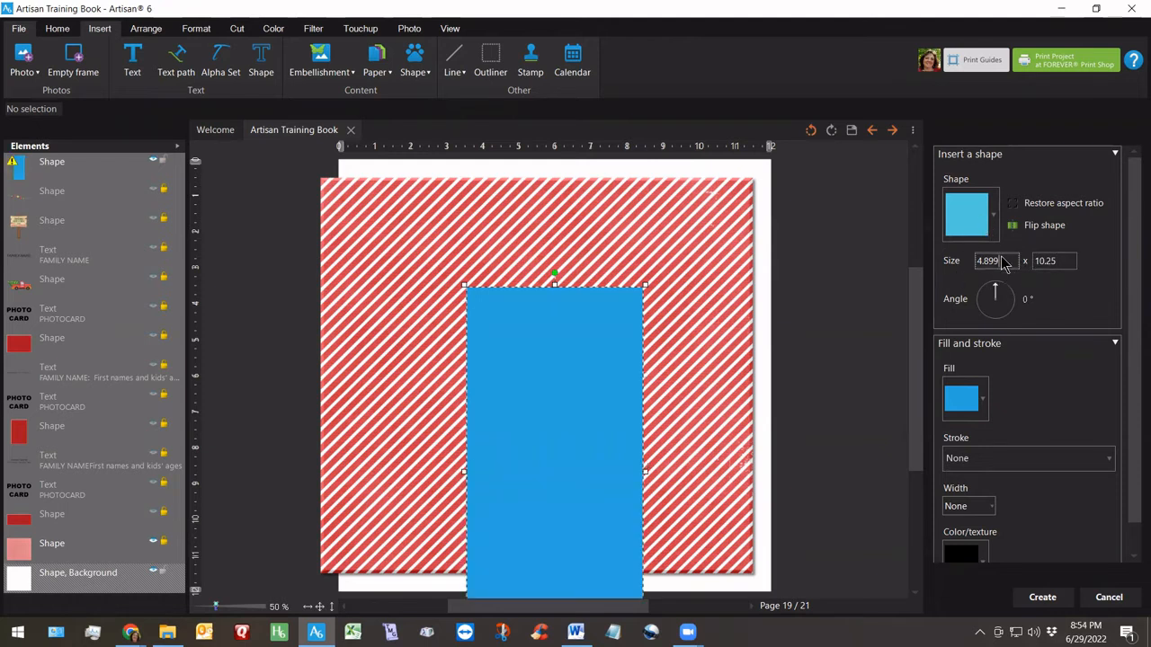
Align the rectangle with the striped shape's left edge, widen it to about 11.62 in to leave a striped border, and create it
drag(570, 493, 427, 396)
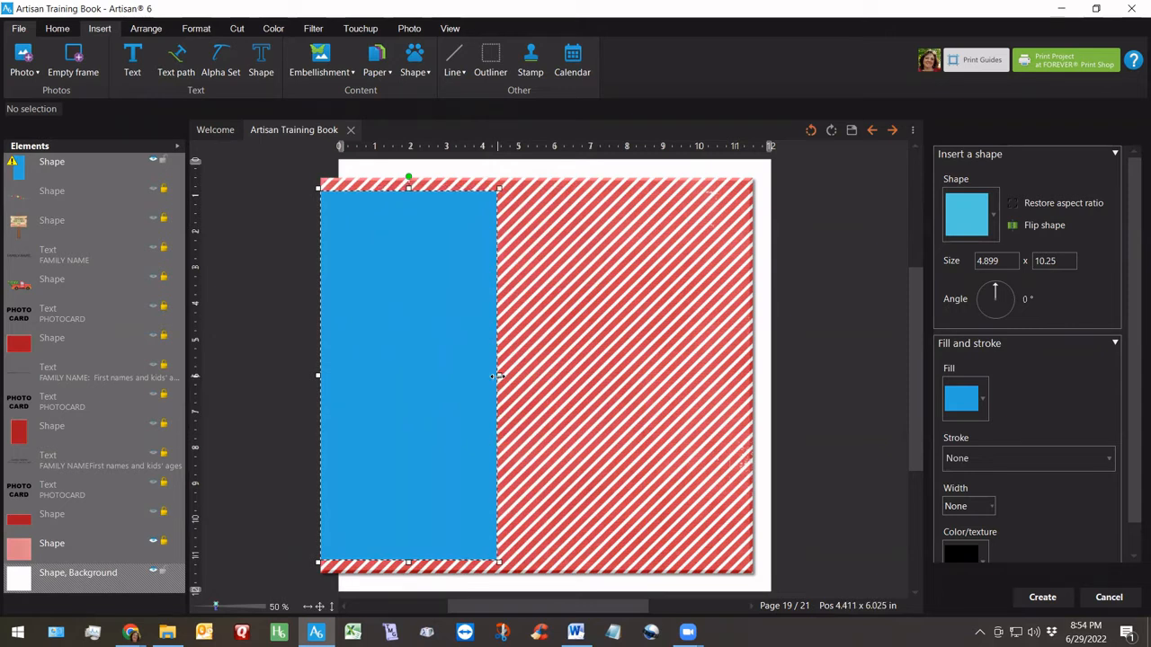
drag(499, 376, 738, 391)
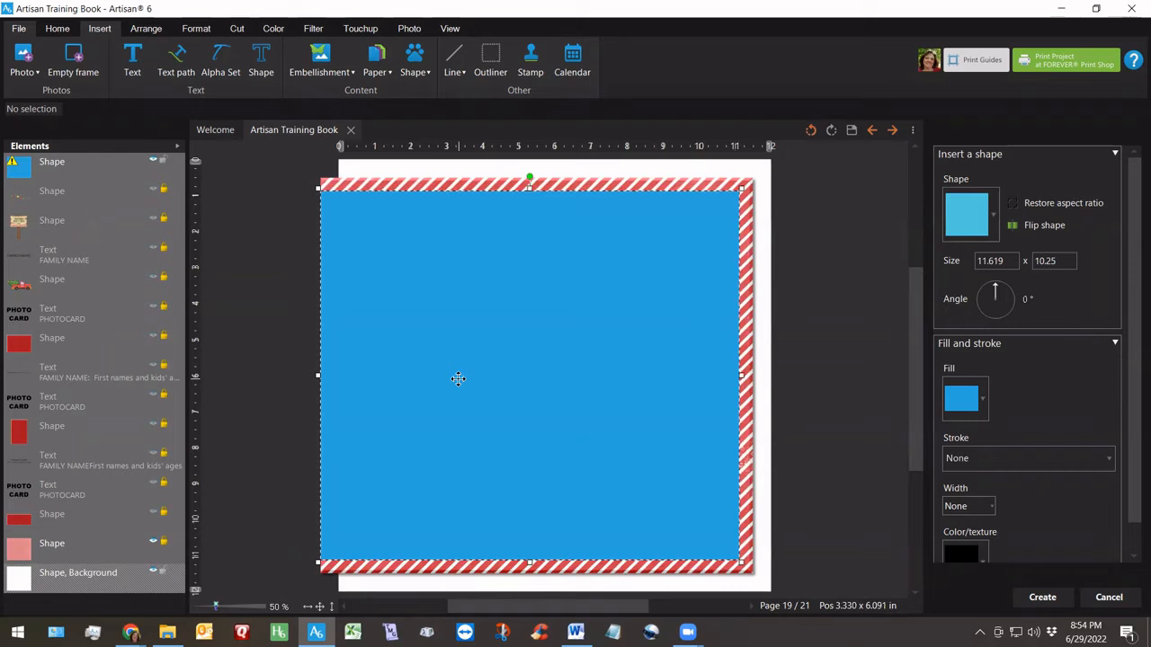
click(1042, 597)
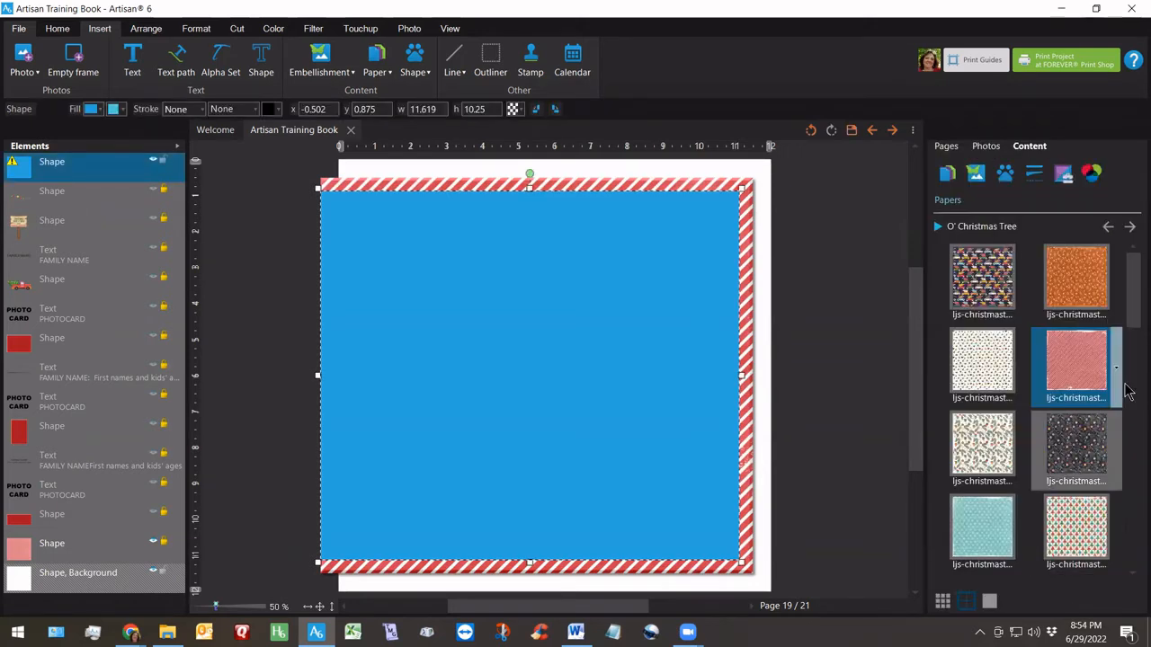
Fill the new rectangle with the dark green solid paper from the O' Christmas Tree kit, keeping the default cutting position
drag(1133, 302, 1133, 527)
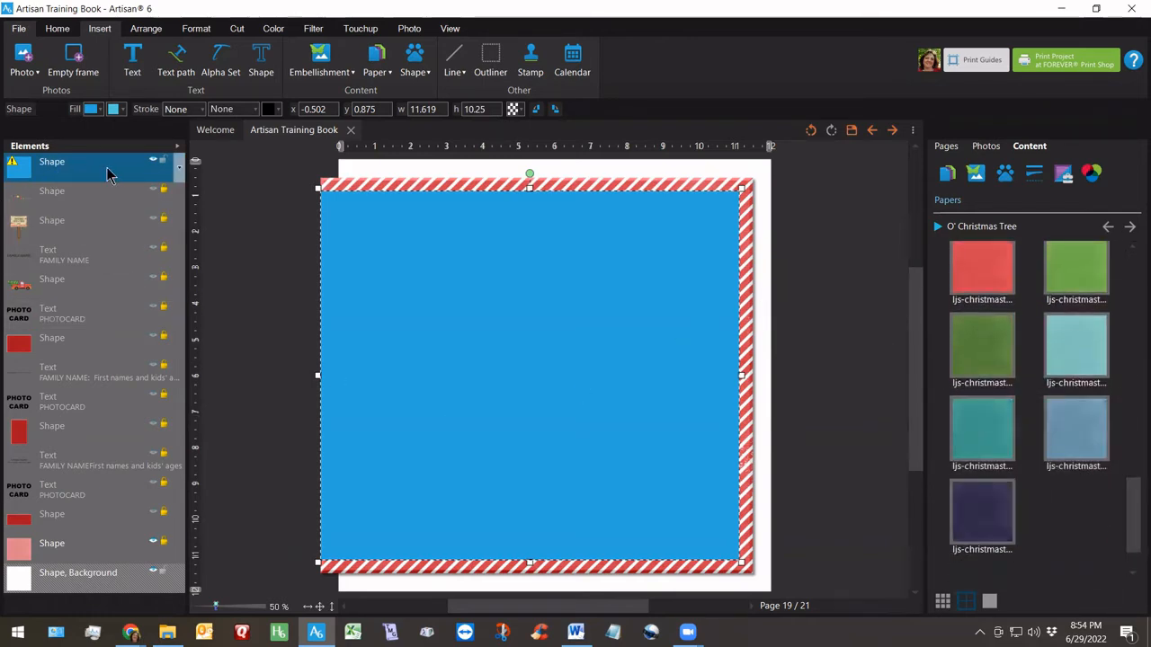
right_click(1018, 353)
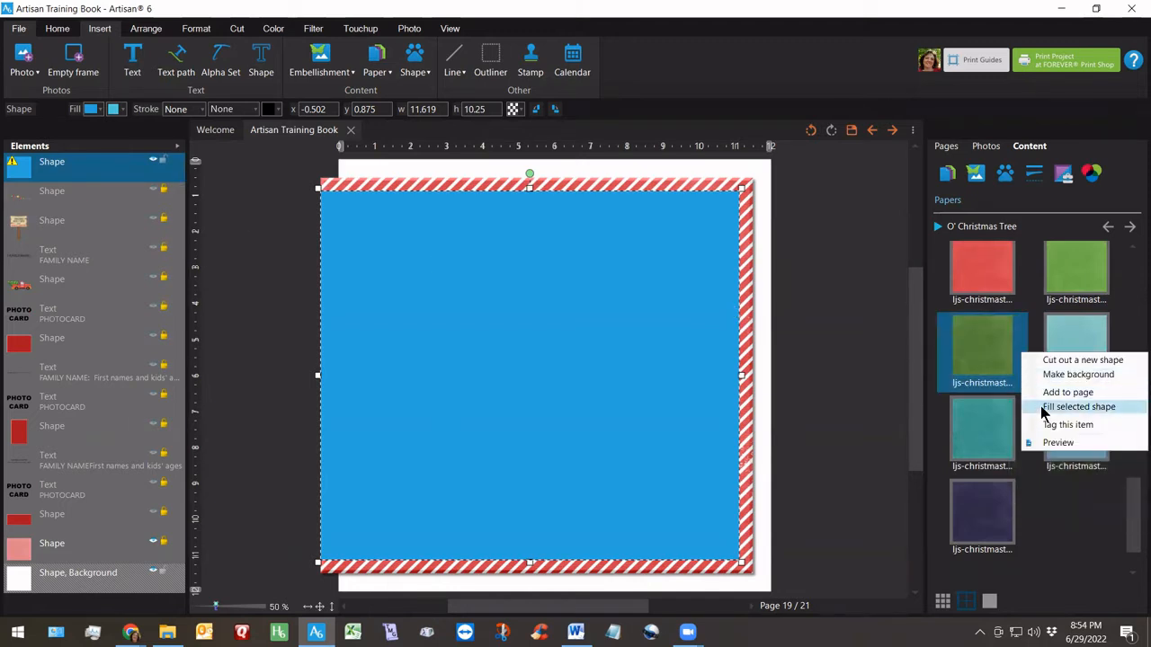
click(1079, 408)
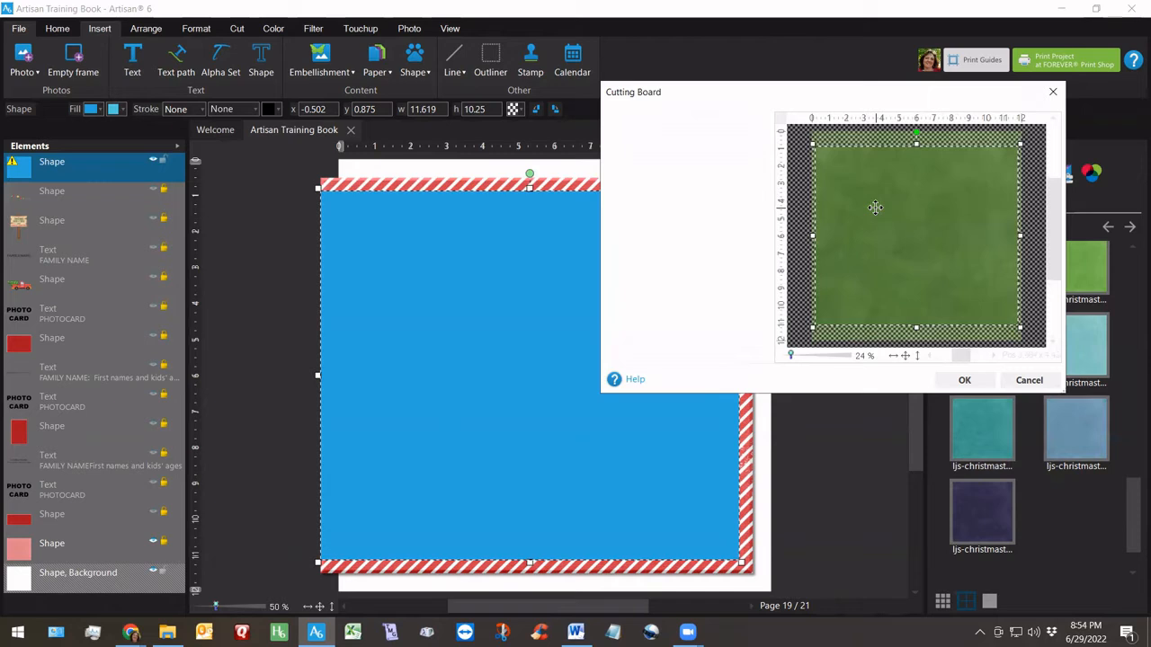
click(966, 380)
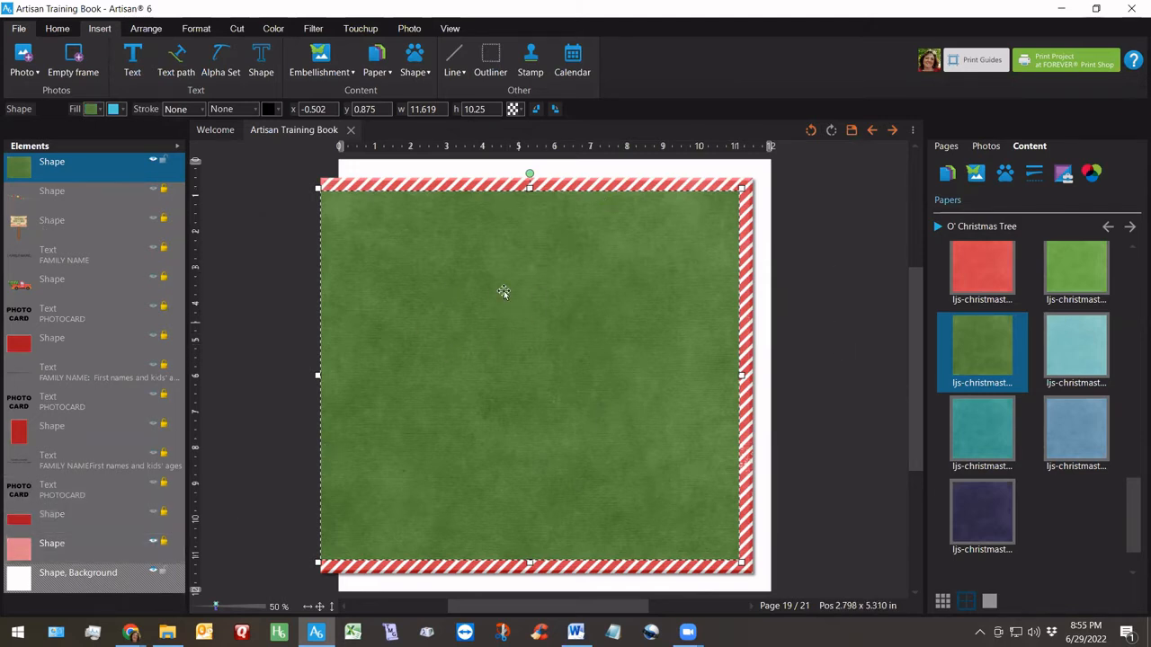
Center the green shape vertically on the striped shape and place it directly above the striped shape in the element order
ctrl+click(66, 550)
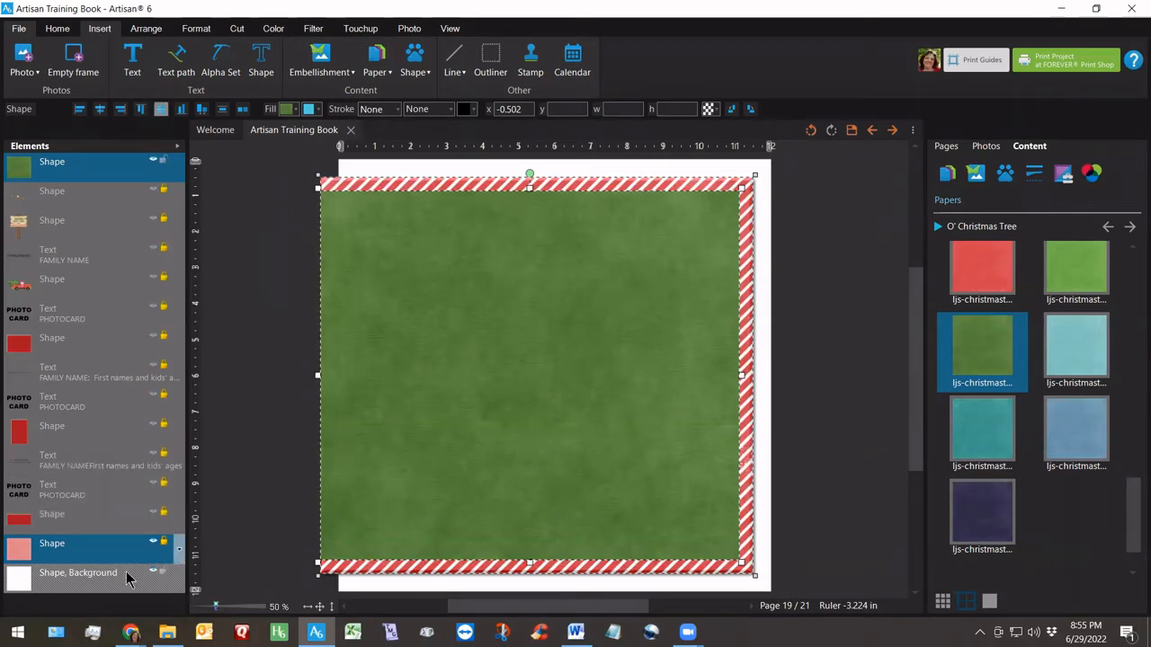
click(239, 460)
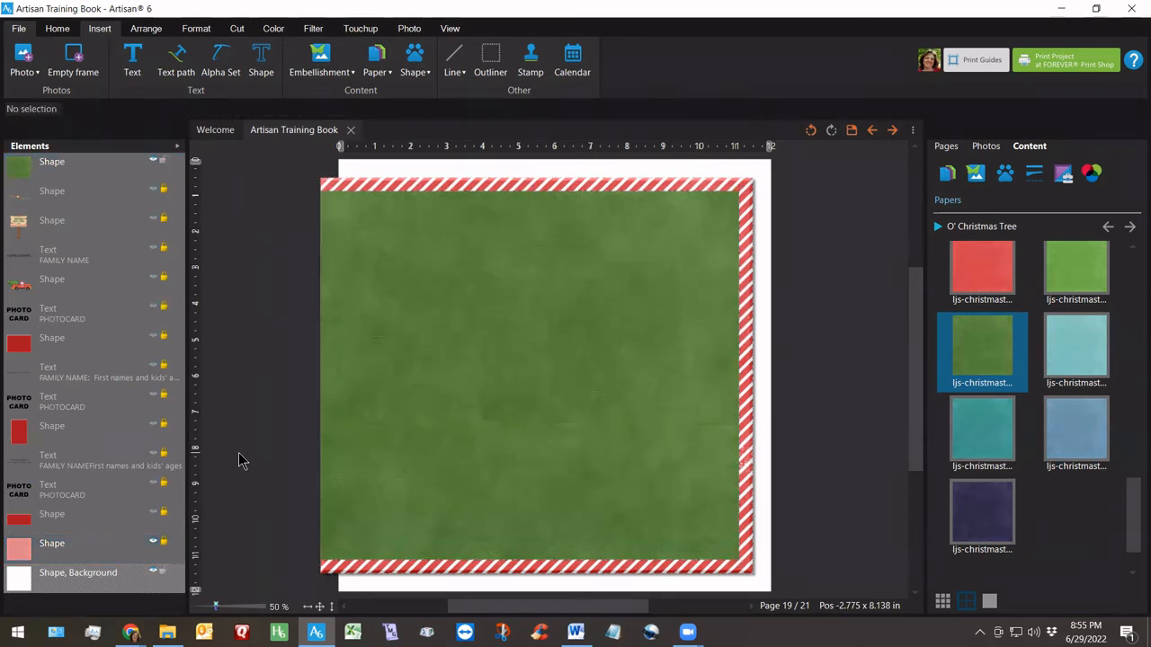
click(135, 168)
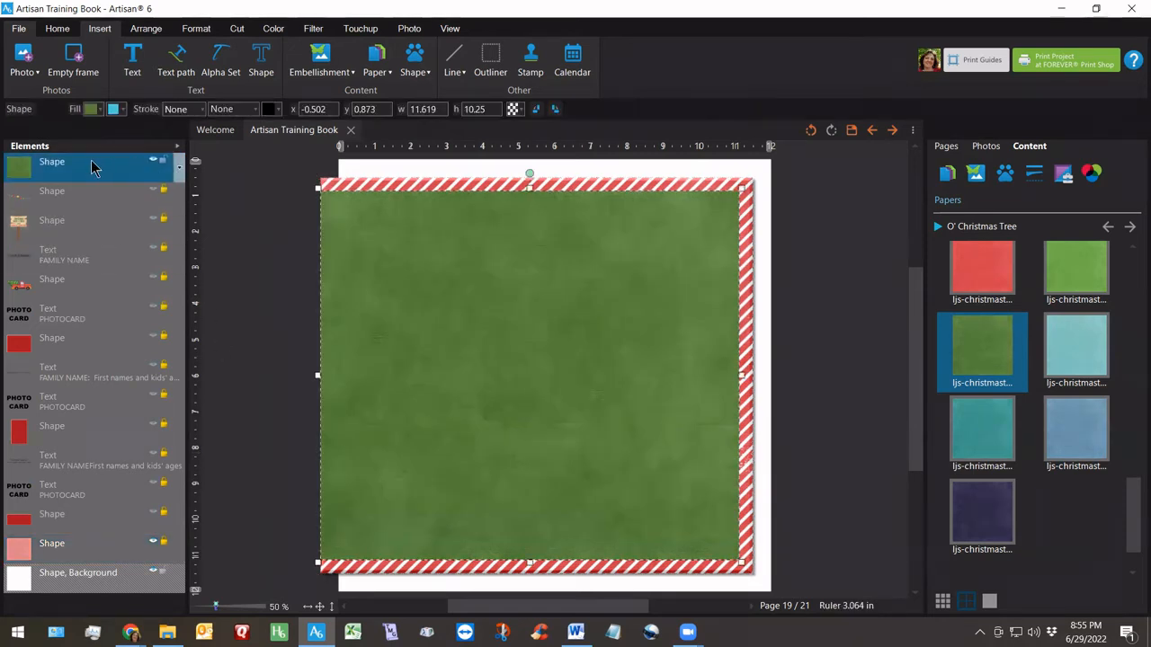
drag(91, 516, 94, 538)
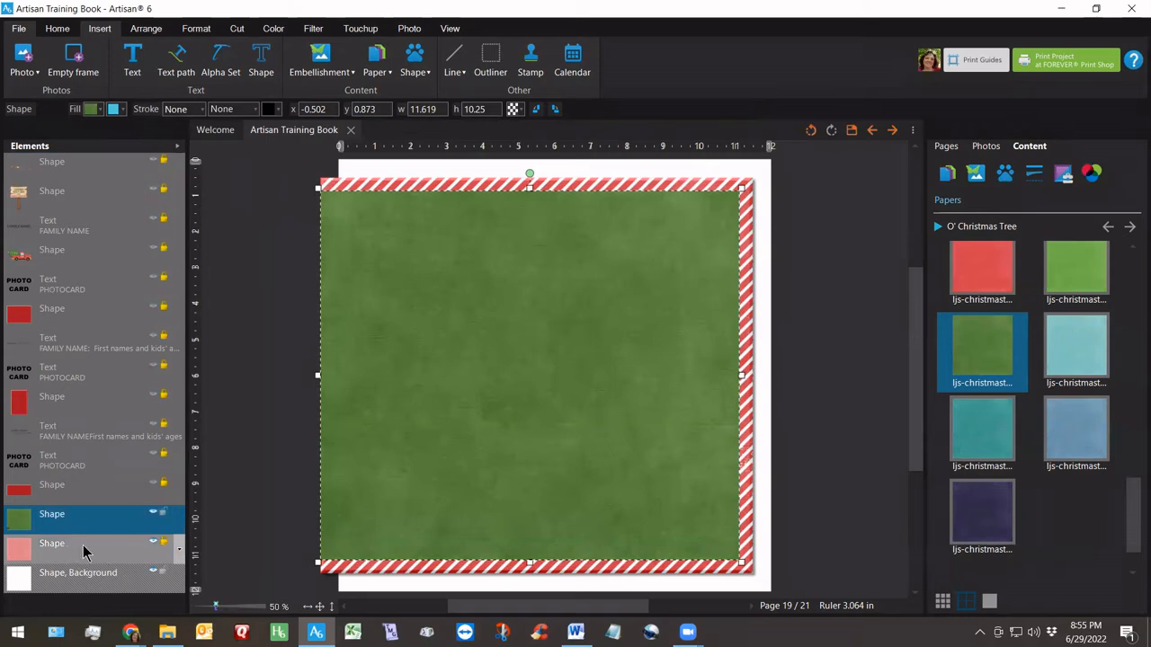
Give the green shape an 8 pt solid white stroke
click(202, 111)
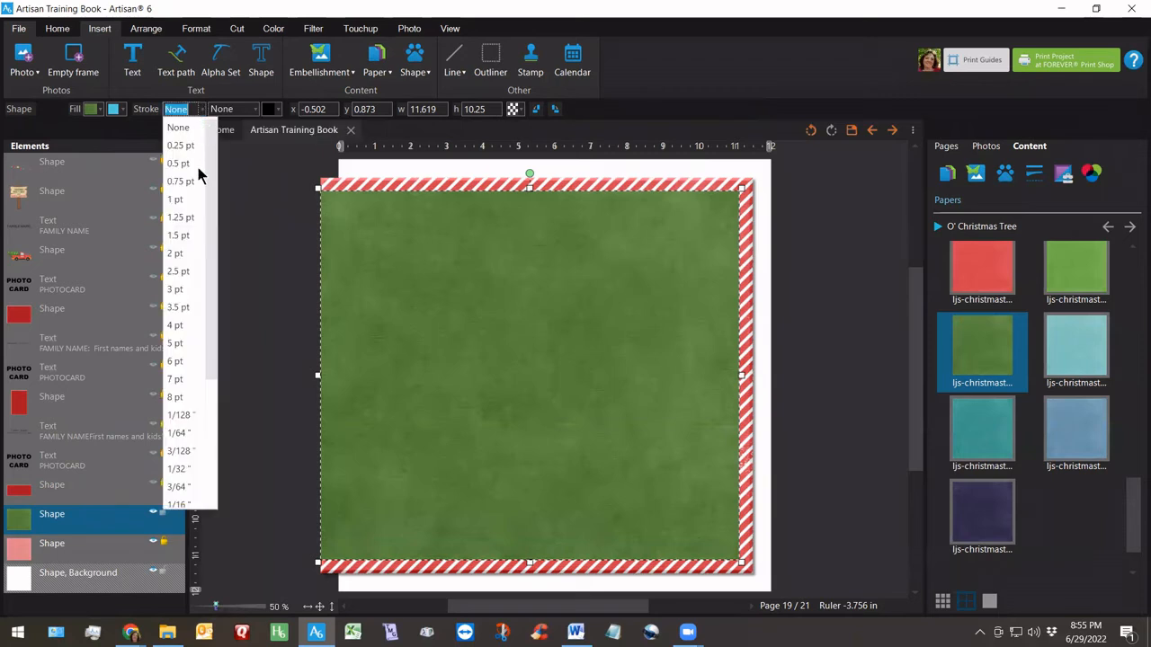
click(180, 397)
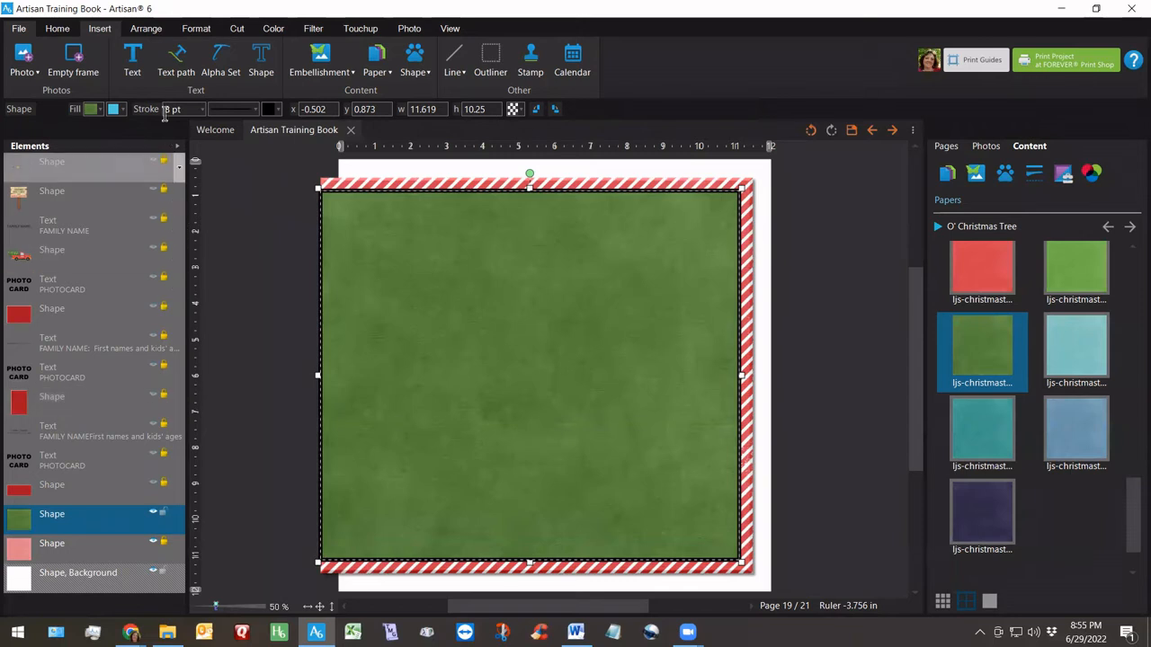
click(278, 111)
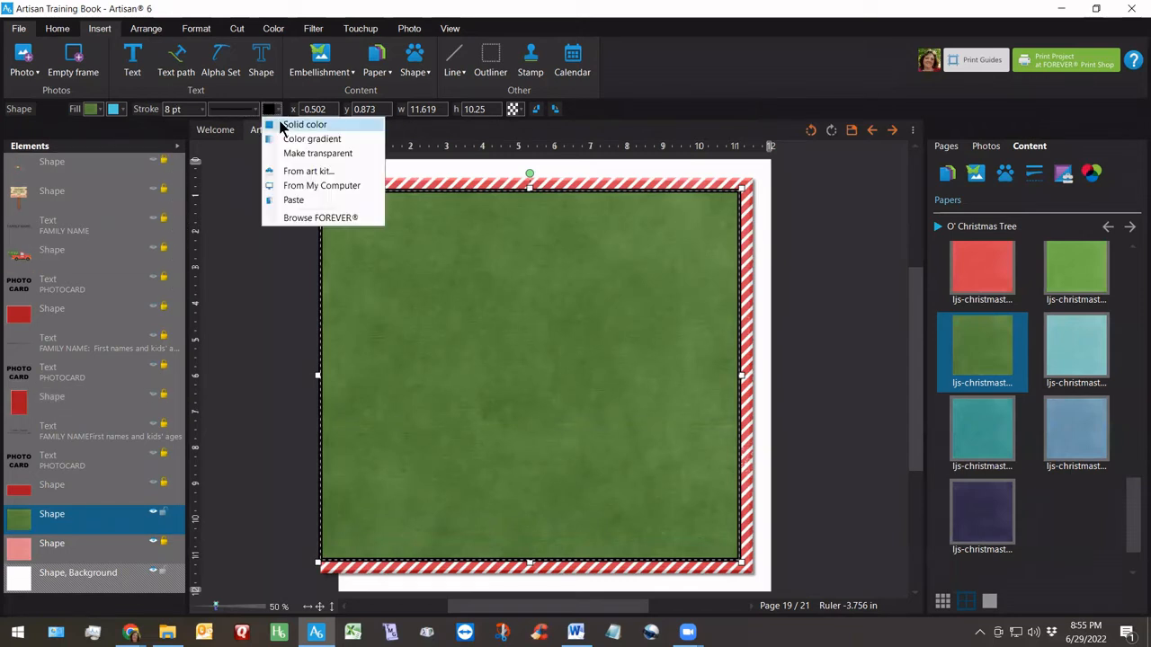
click(282, 125)
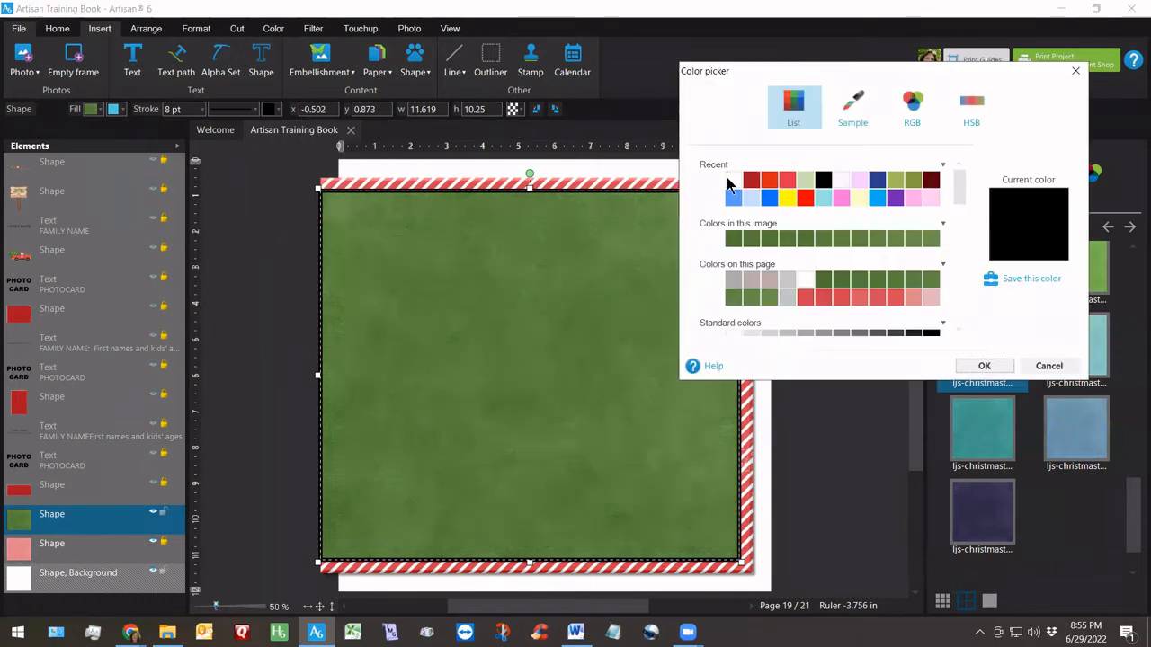
click(730, 183)
click(985, 366)
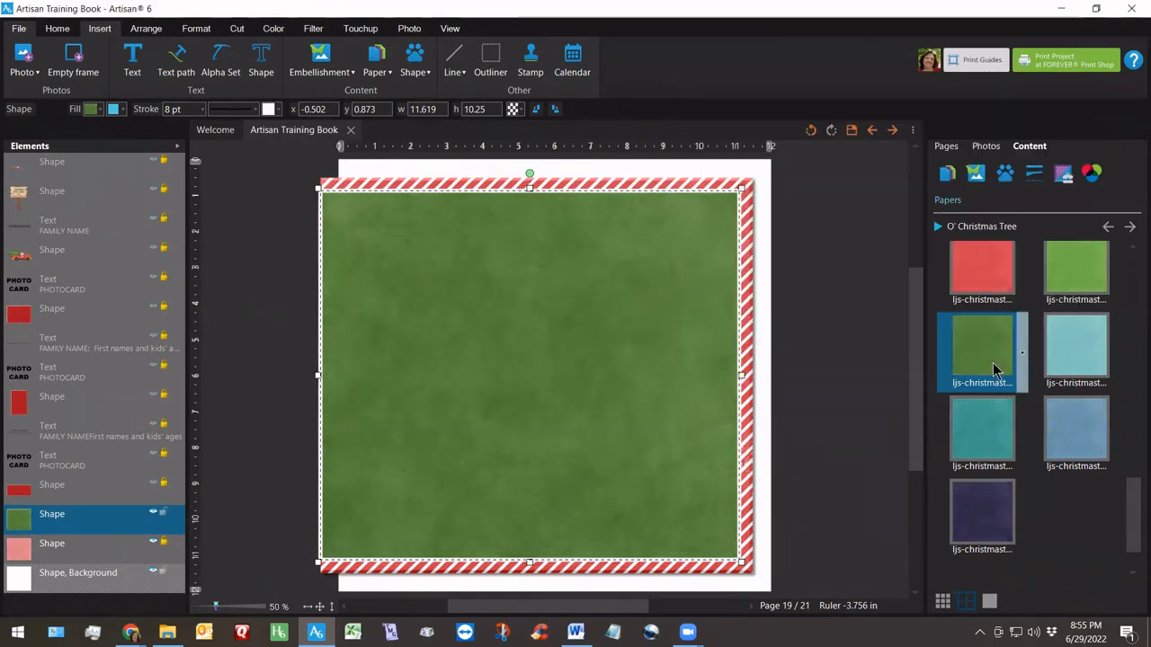
click(276, 342)
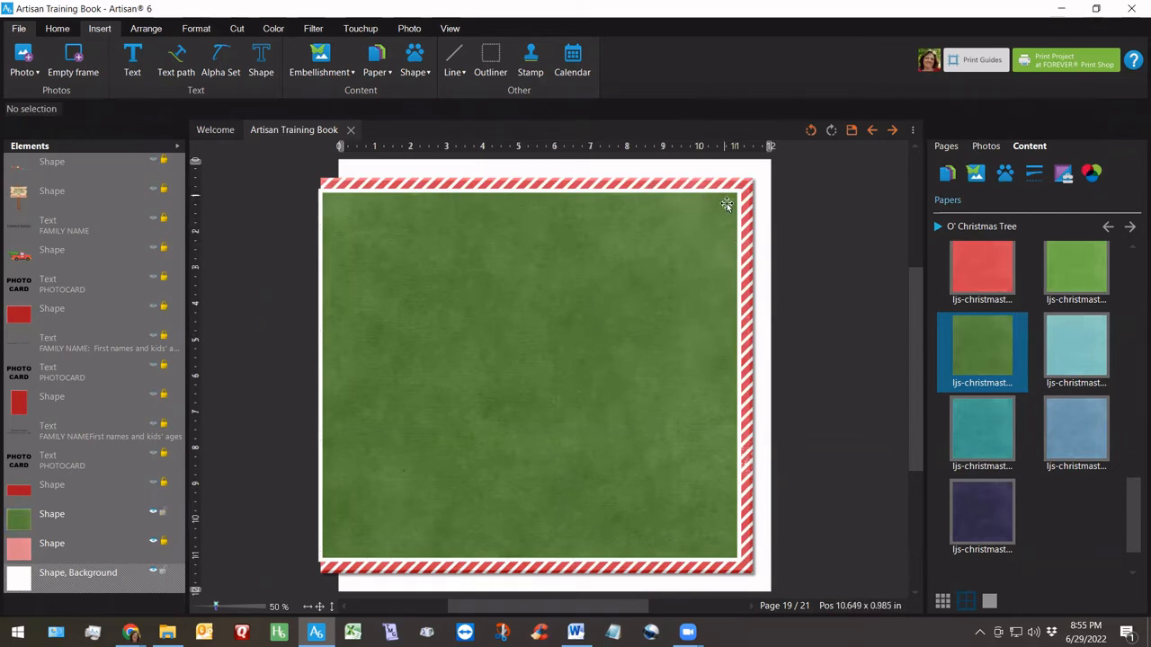
Check the white border along the green shape's lower edge, then lock the shape in place and copy it
click(275, 607)
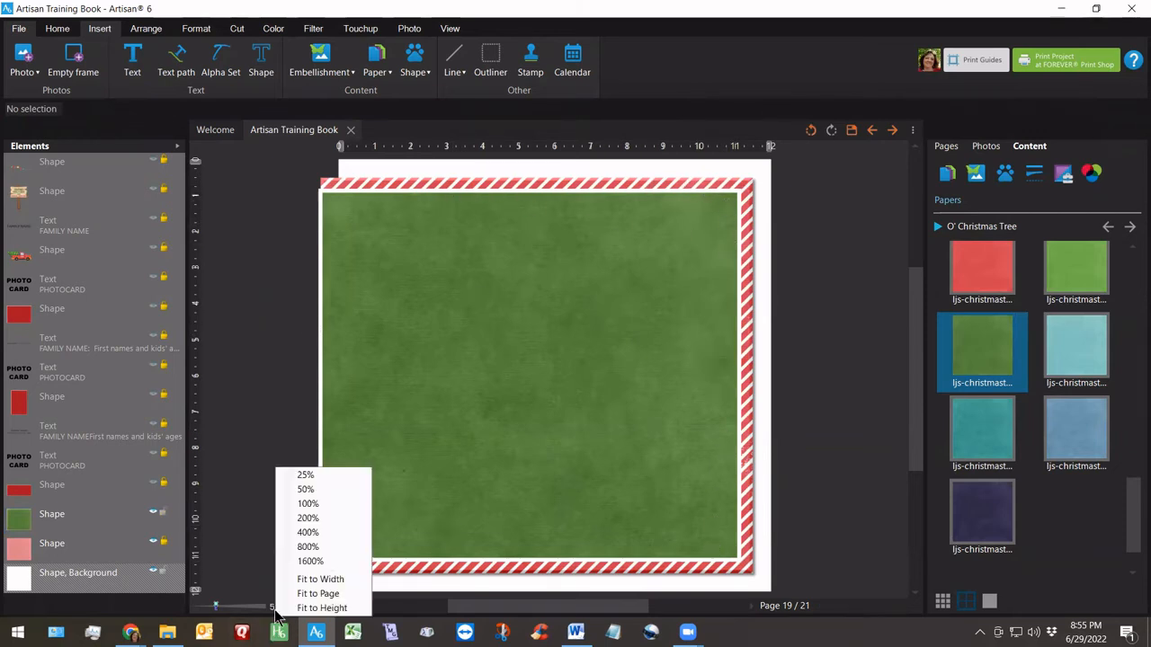
click(306, 504)
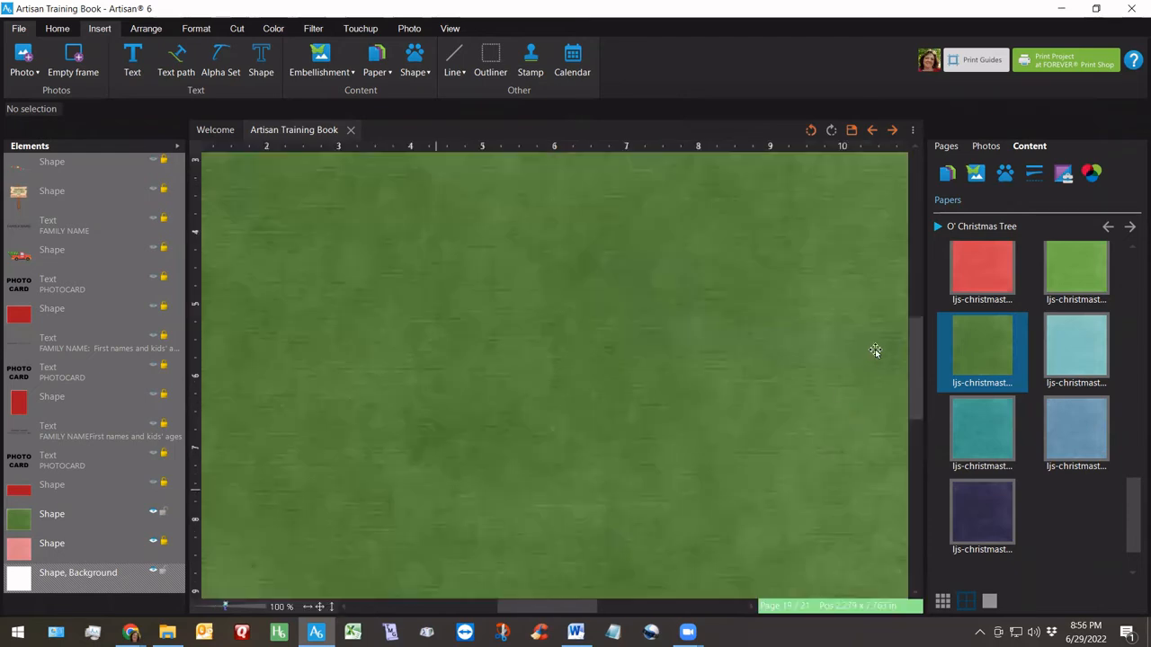
drag(917, 358, 917, 461)
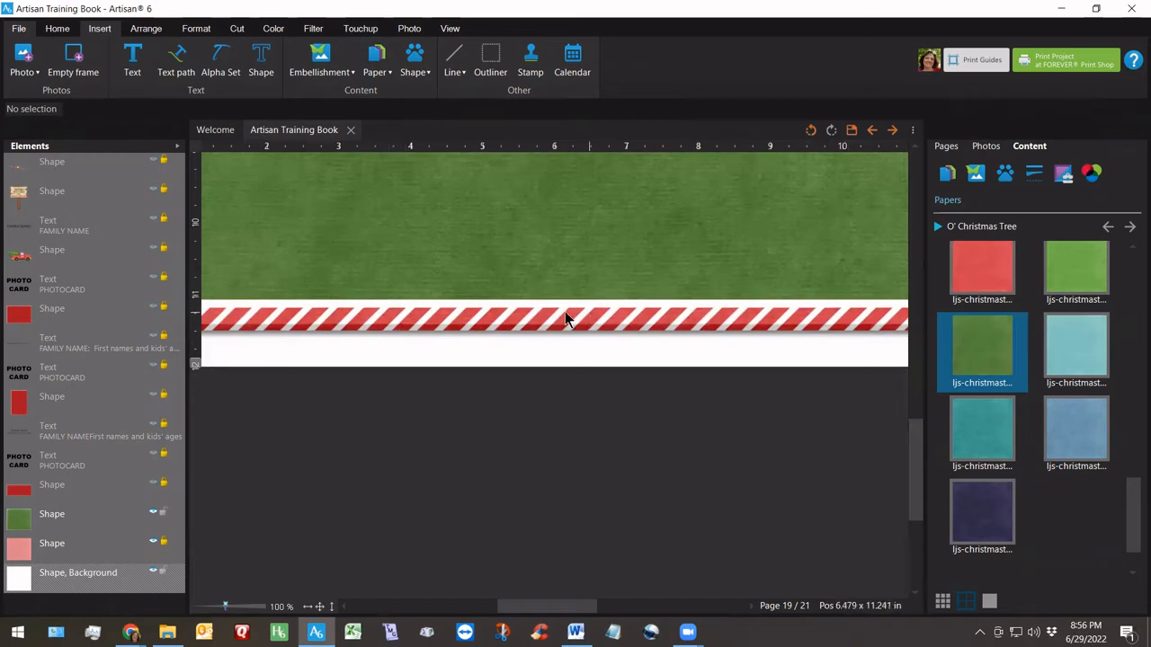
click(479, 304)
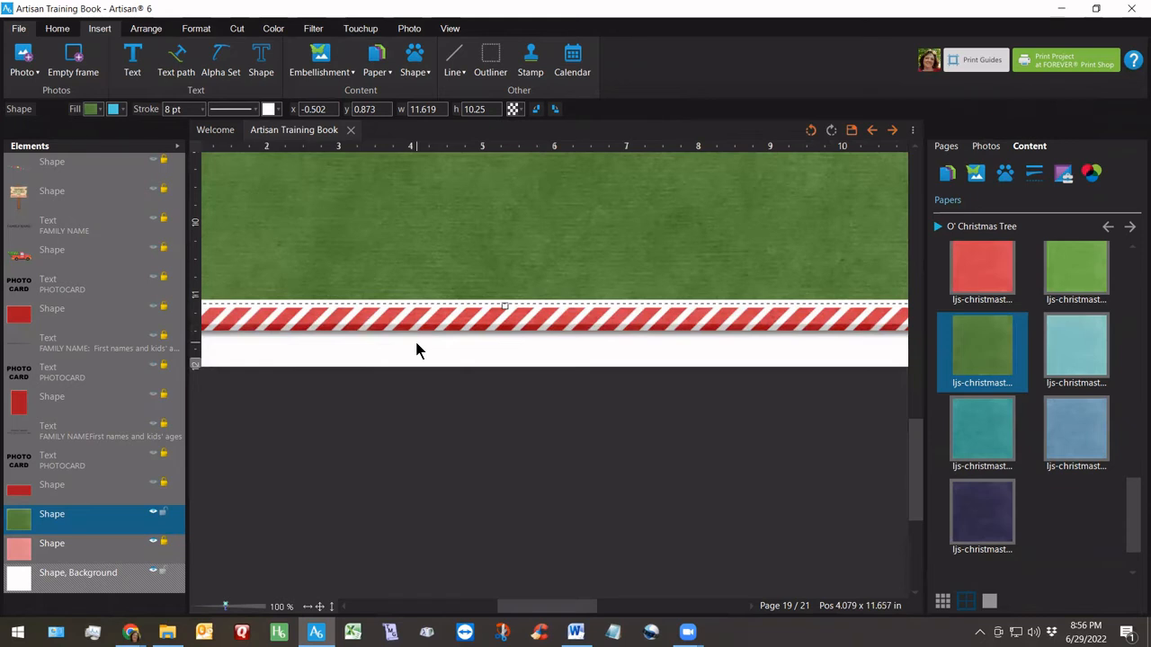
click(319, 607)
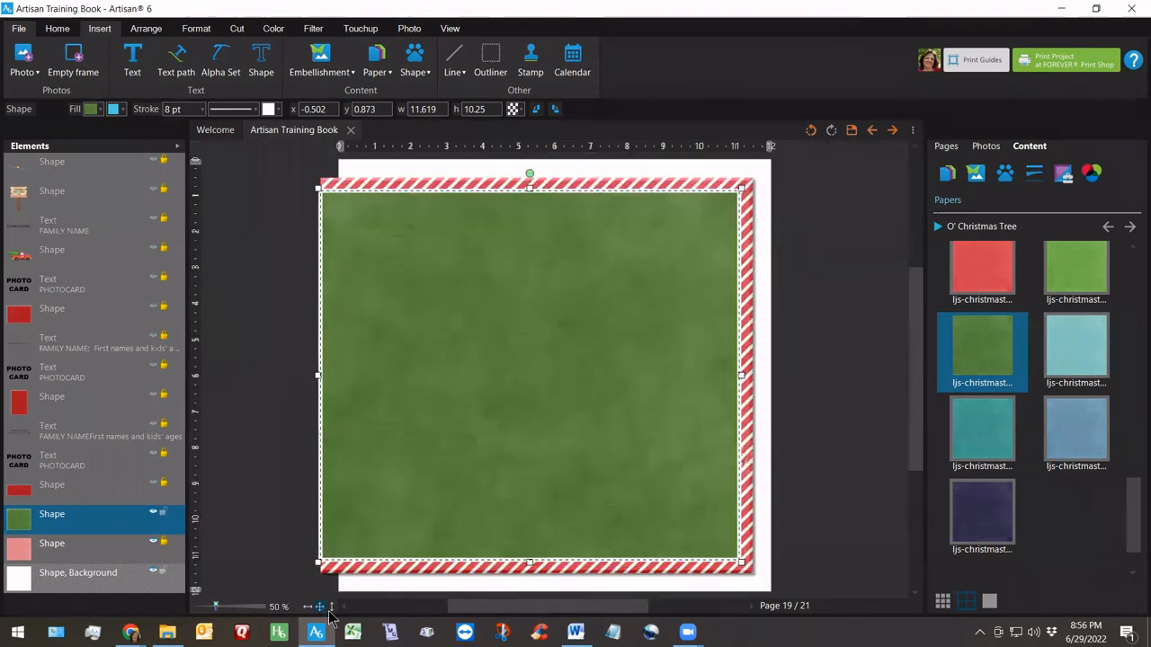
click(164, 515)
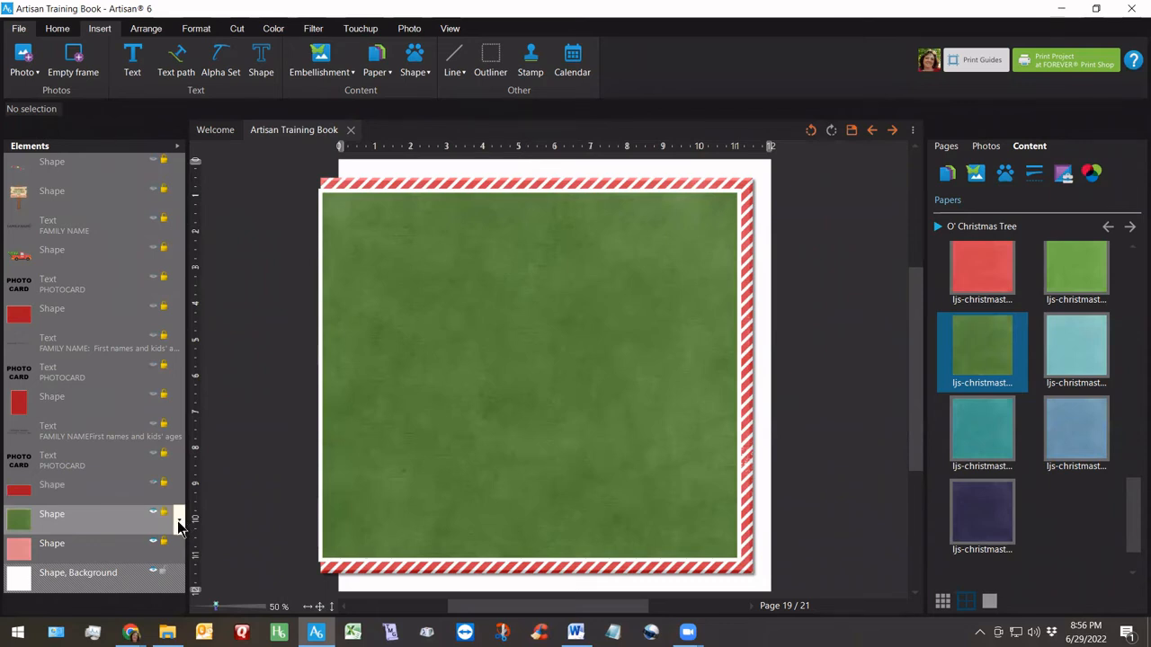
right_click(179, 527)
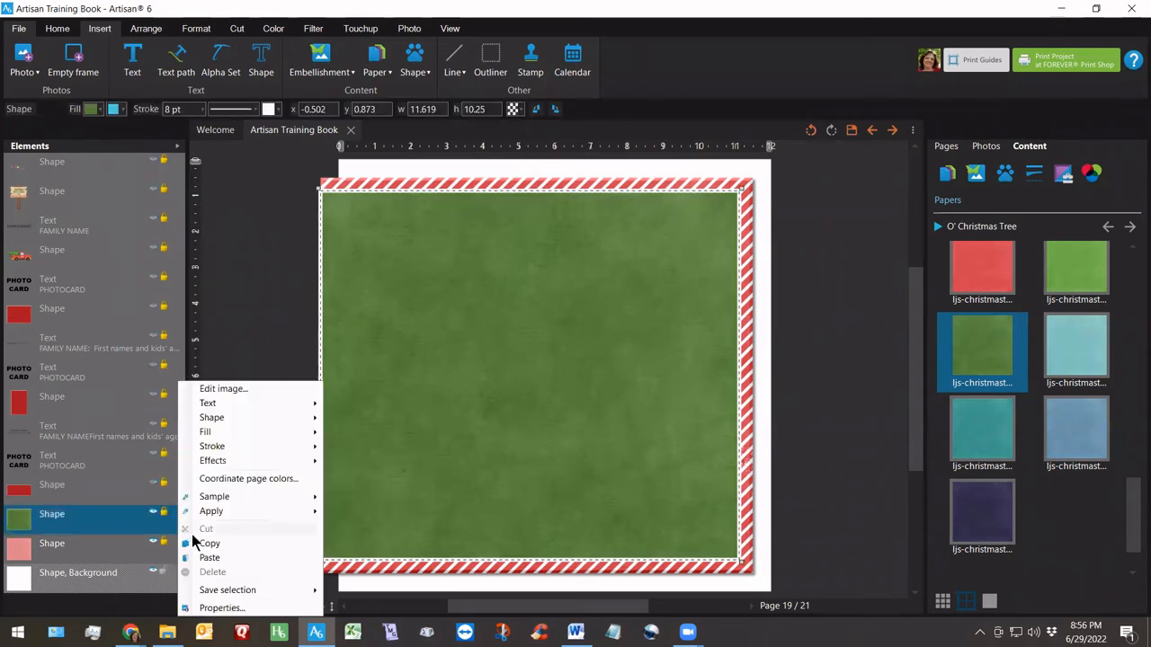
click(201, 544)
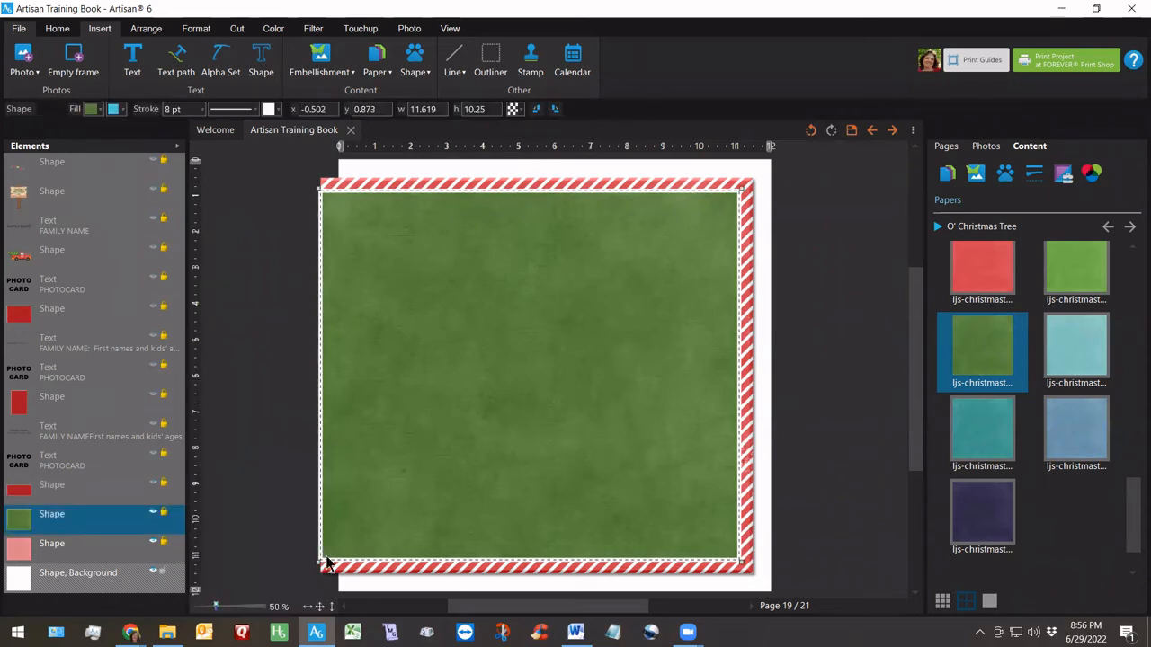
Save the project and paste the copied green shape onto page 18
click(851, 131)
click(872, 129)
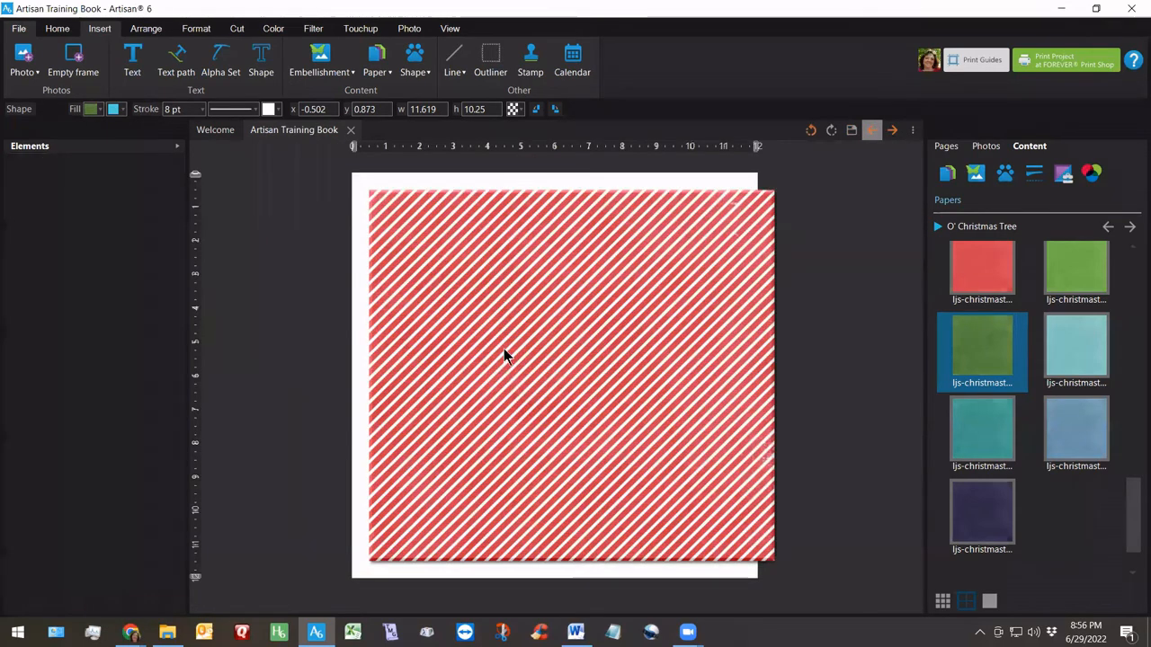
right_click(503, 356)
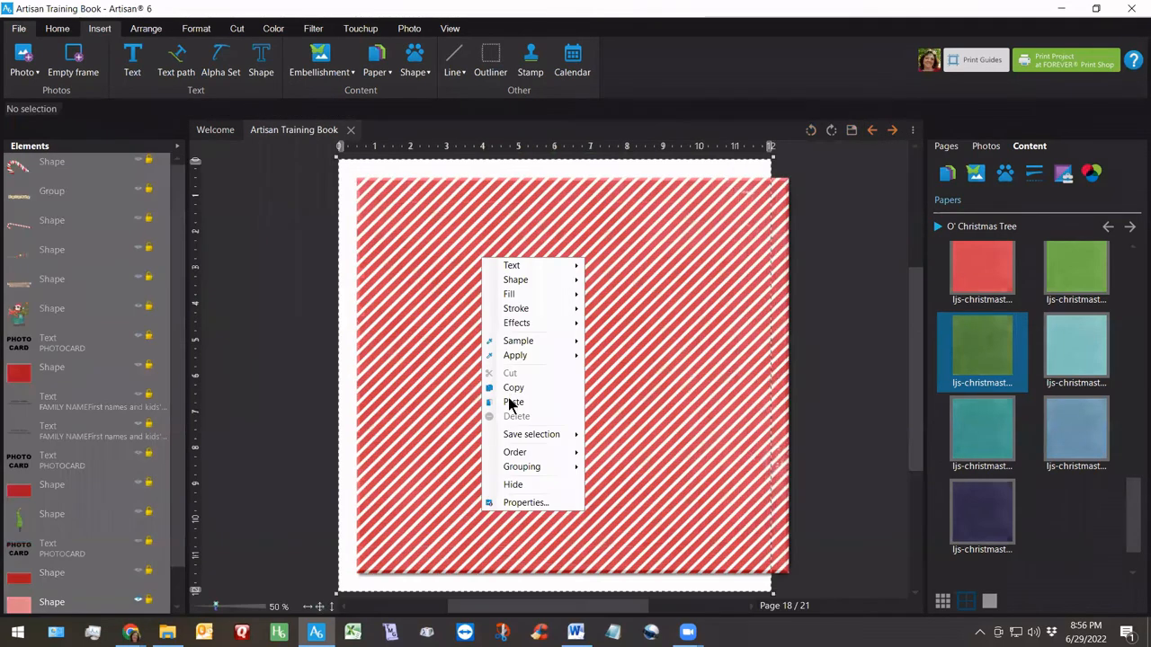
click(528, 402)
Move the pasted green shape to x 0.822 over the striped shape and center it vertically on the striped shape
drag(531, 355, 552, 356)
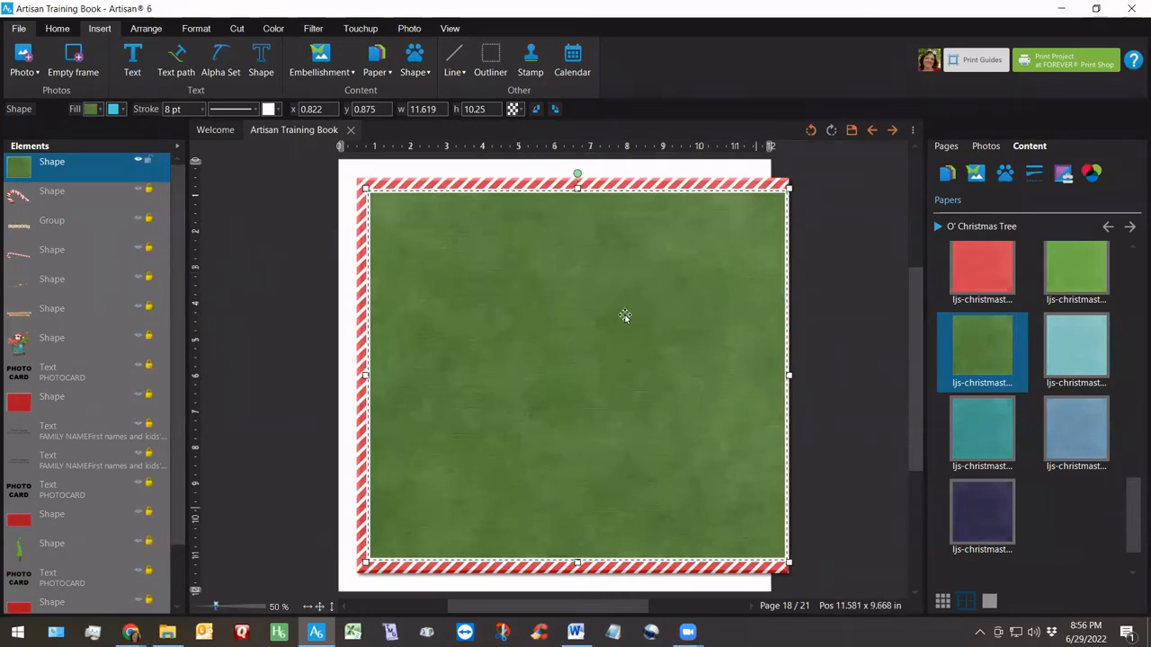
drag(473, 366, 472, 365)
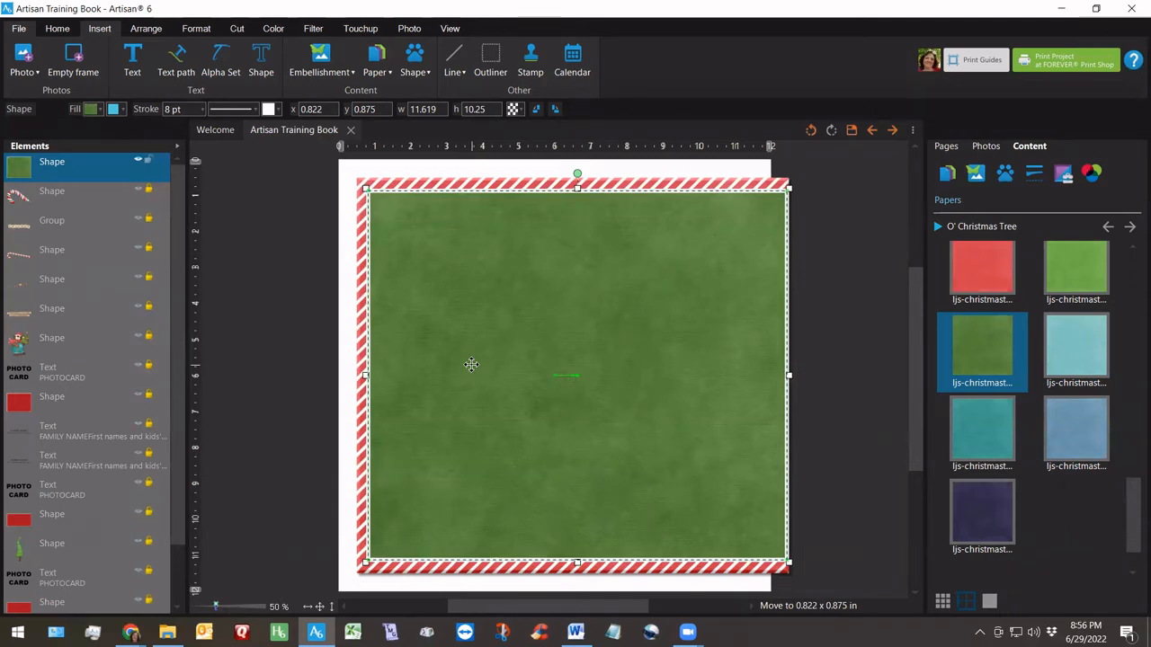
drag(471, 364, 471, 364)
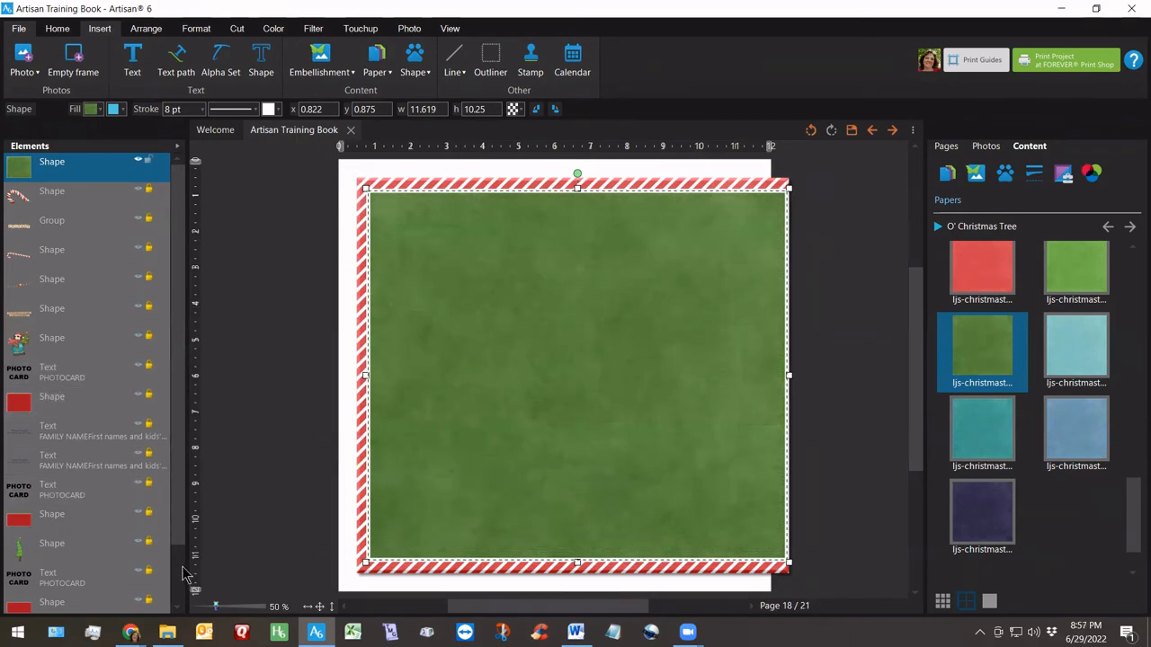
scroll(183, 576, down, 3)
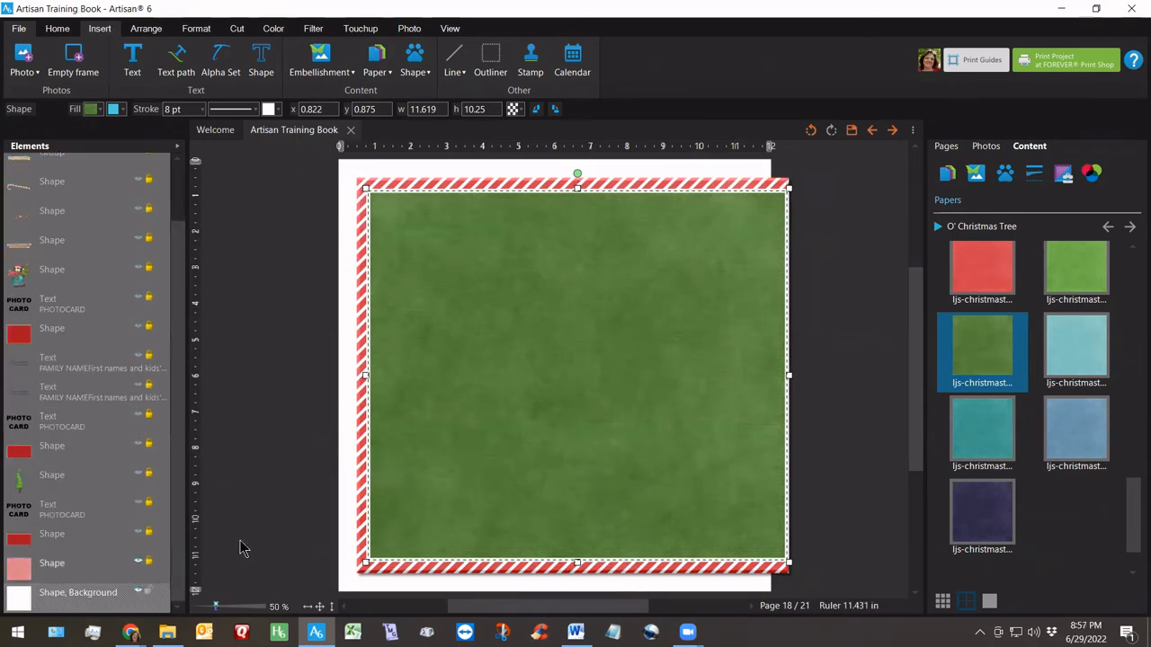
click(51, 572)
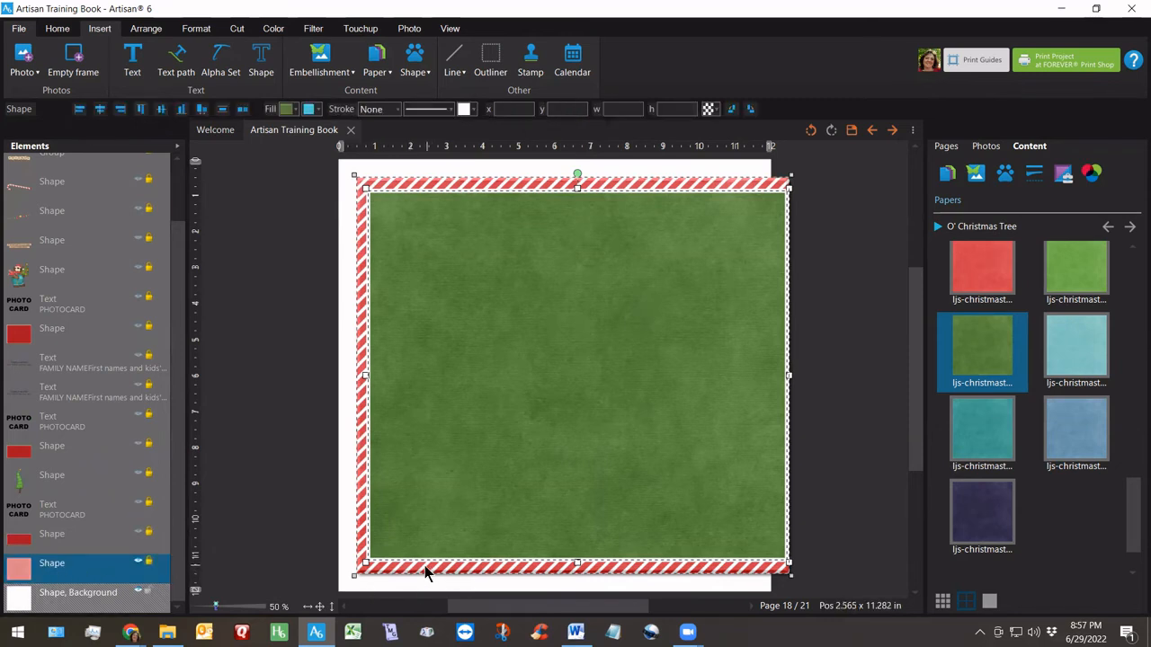
click(161, 109)
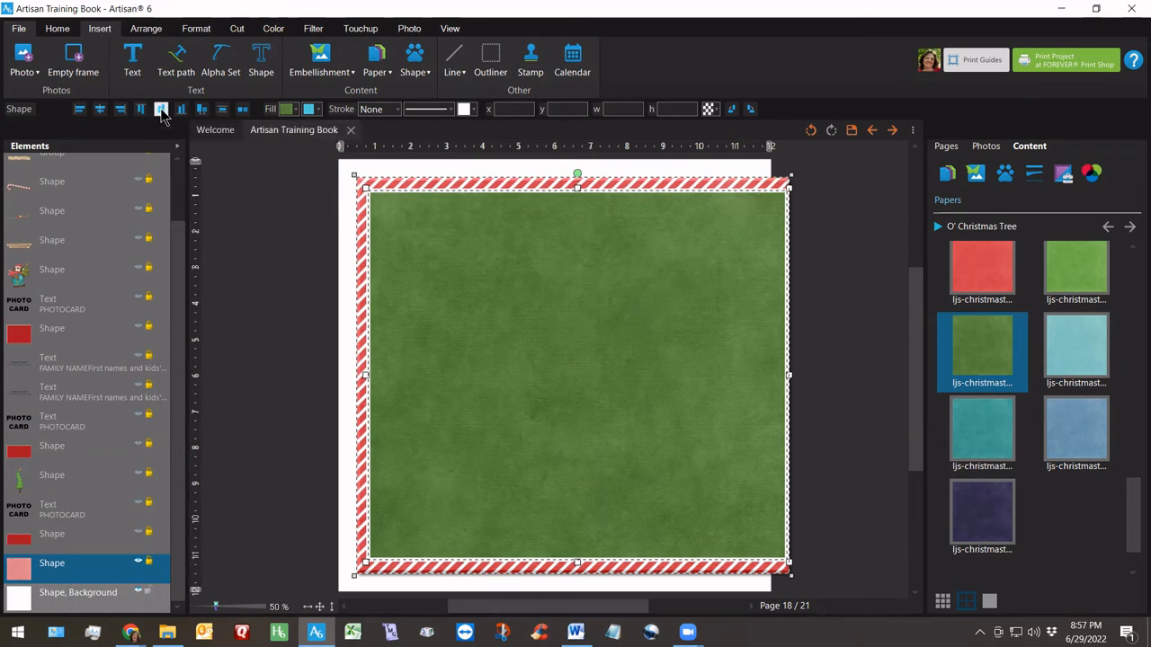
click(342, 354)
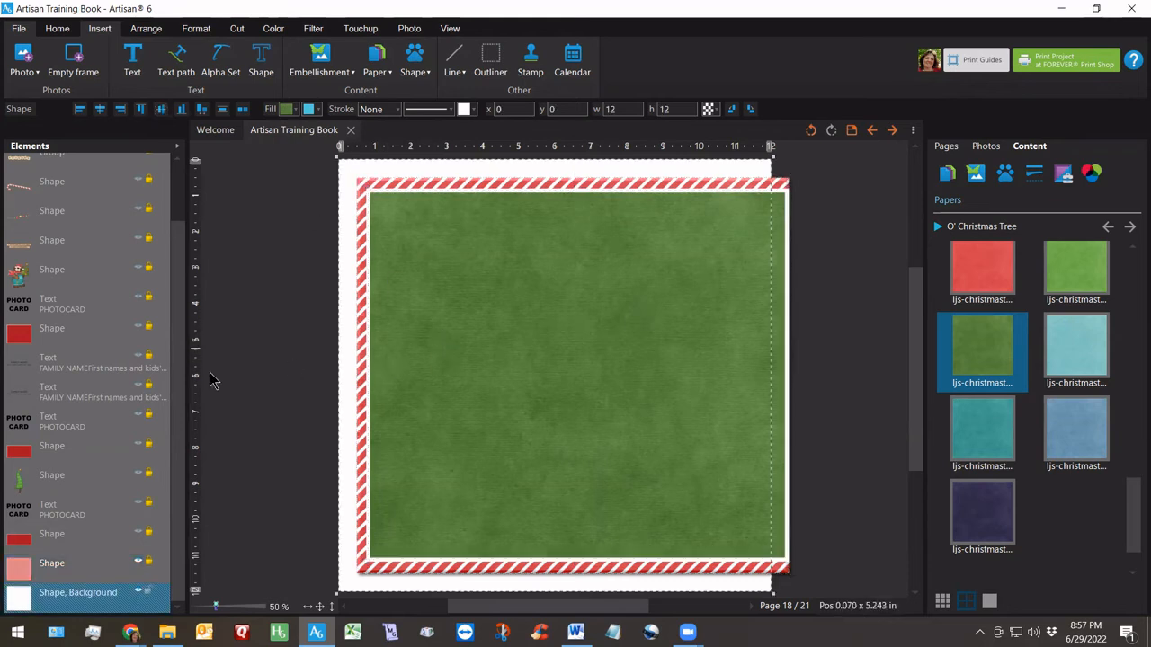
Place the green shape directly above the striped shape in page 18's element order and lock it
scroll(180, 193, up, 2)
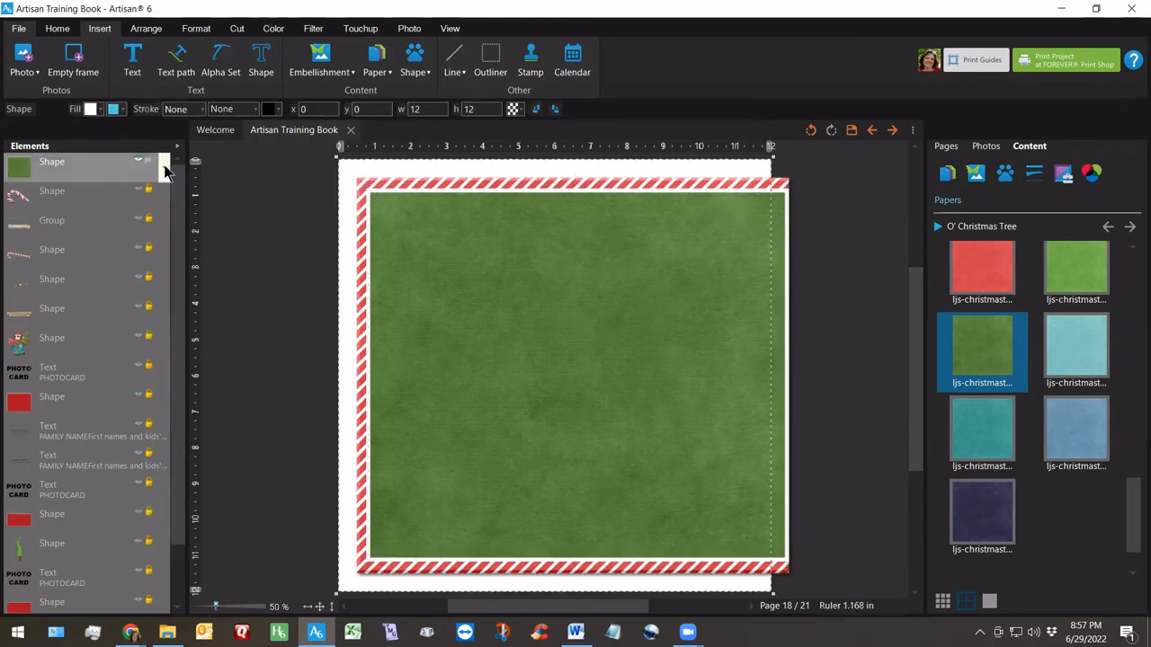
right_click(164, 165)
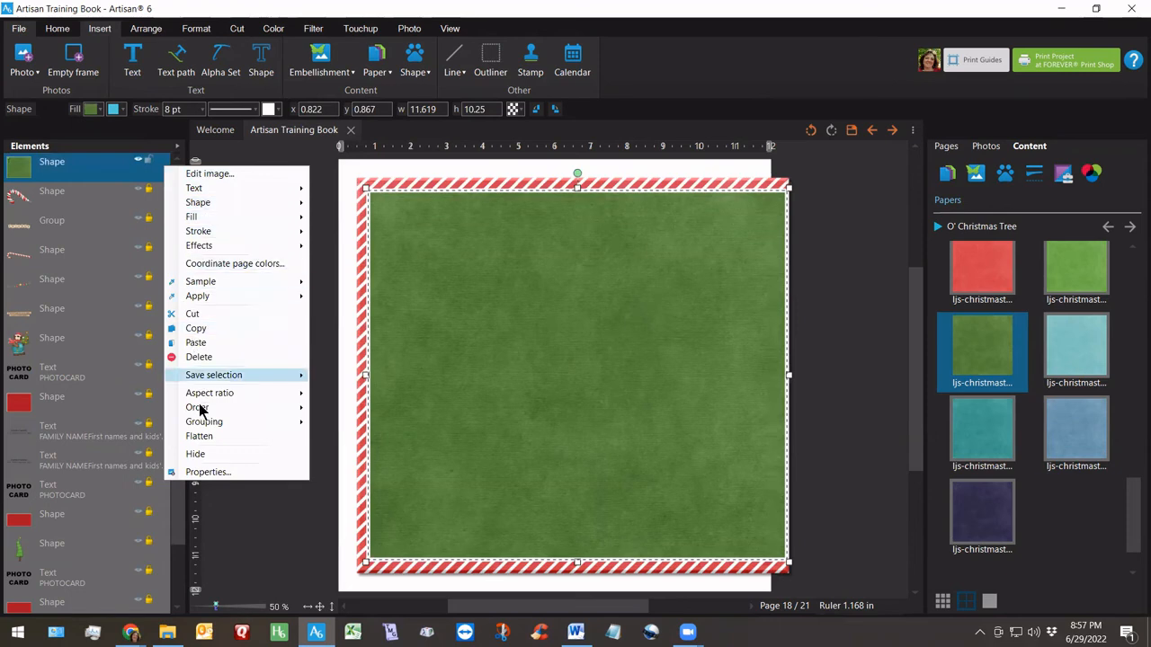
mouse_move(200, 409)
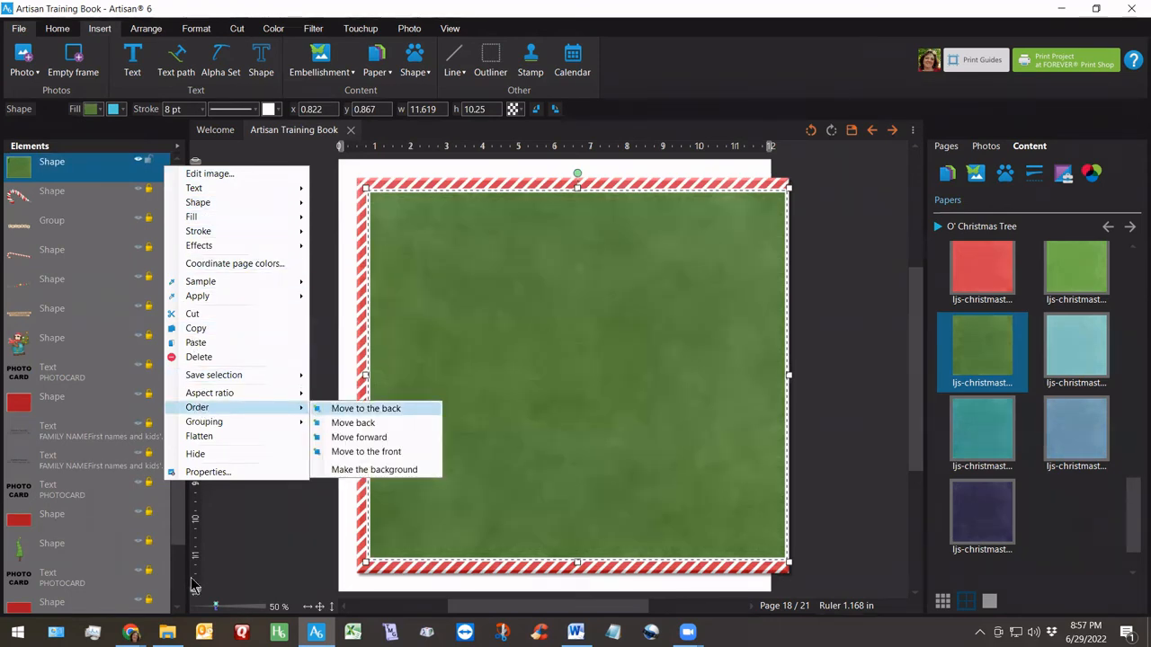
key(Return)
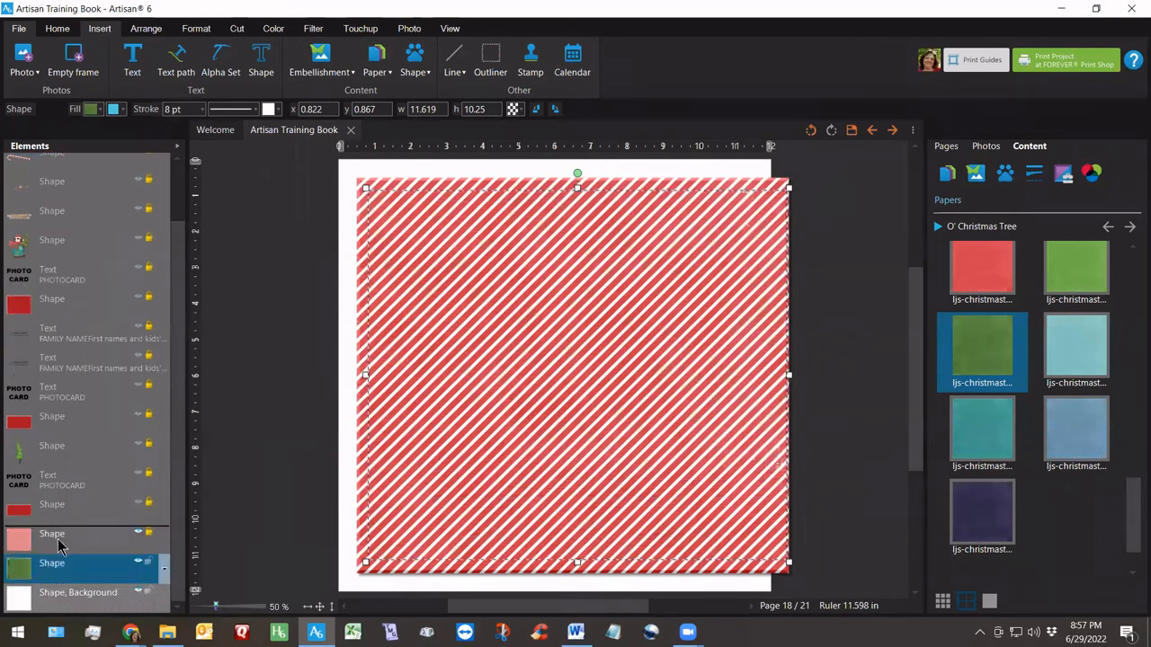
drag(59, 564, 59, 539)
drag(179, 356, 185, 454)
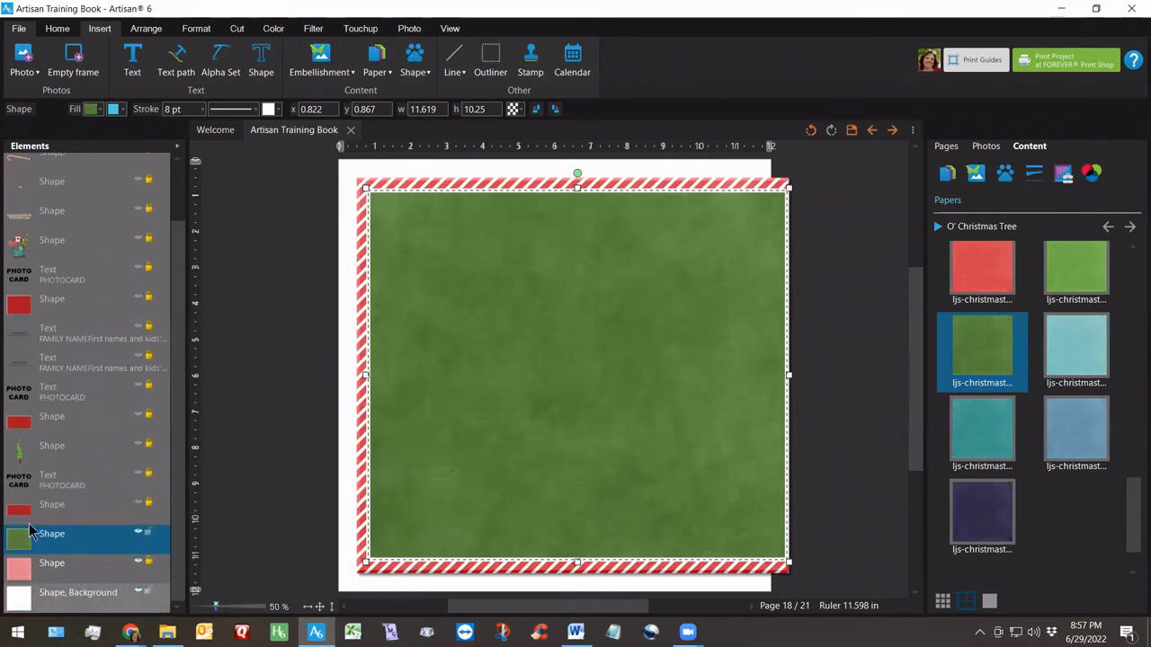
click(149, 534)
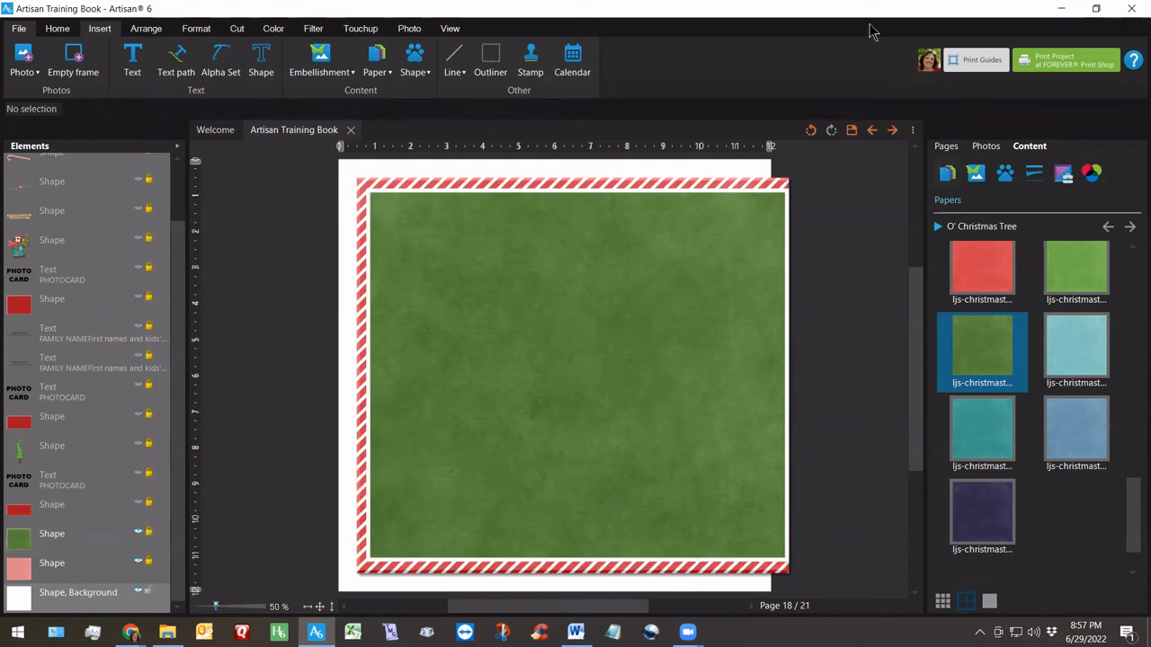
Save the project and preview pages 18 and 19 as two bound pages with a shaded gutter
click(852, 130)
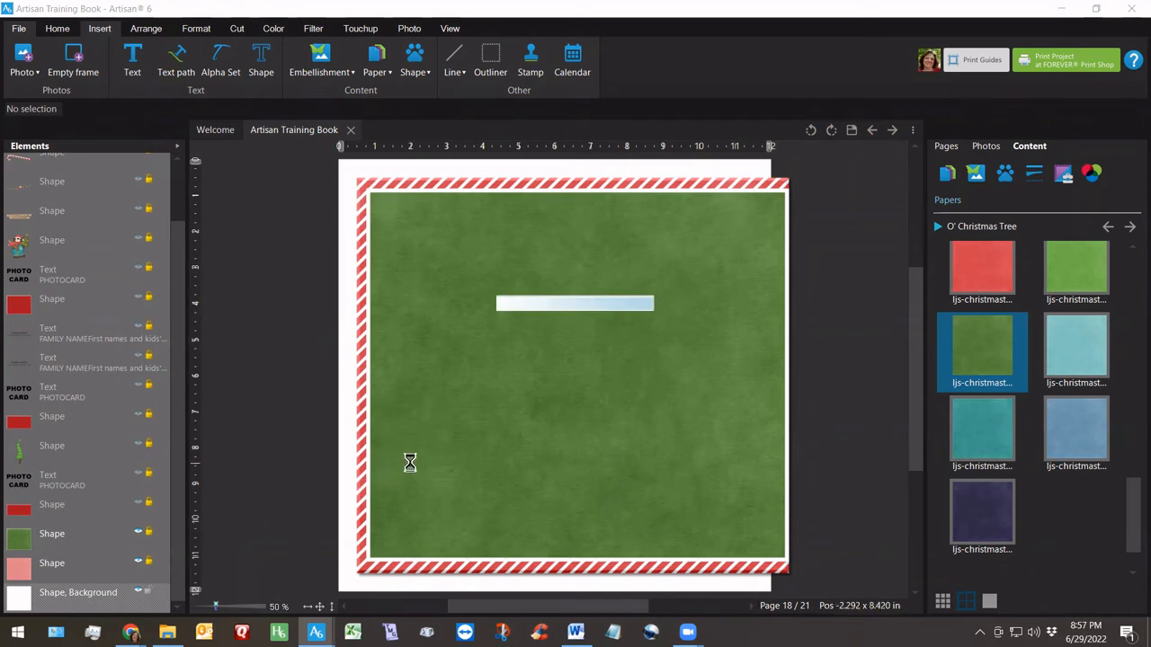
click(450, 28)
click(115, 61)
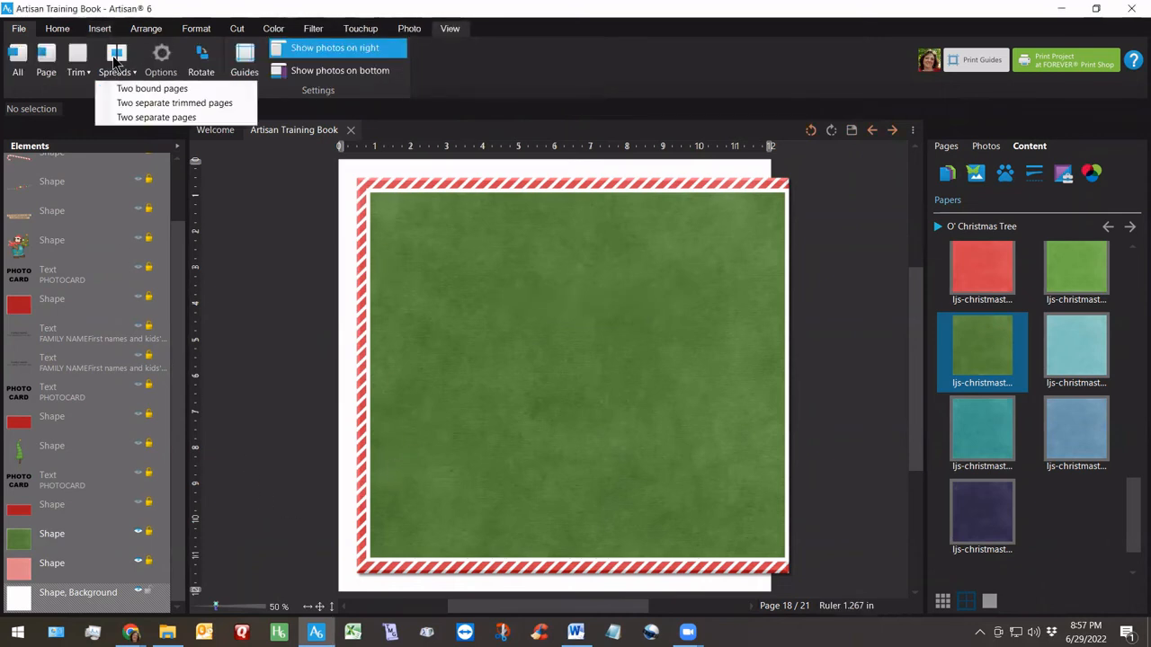
click(121, 85)
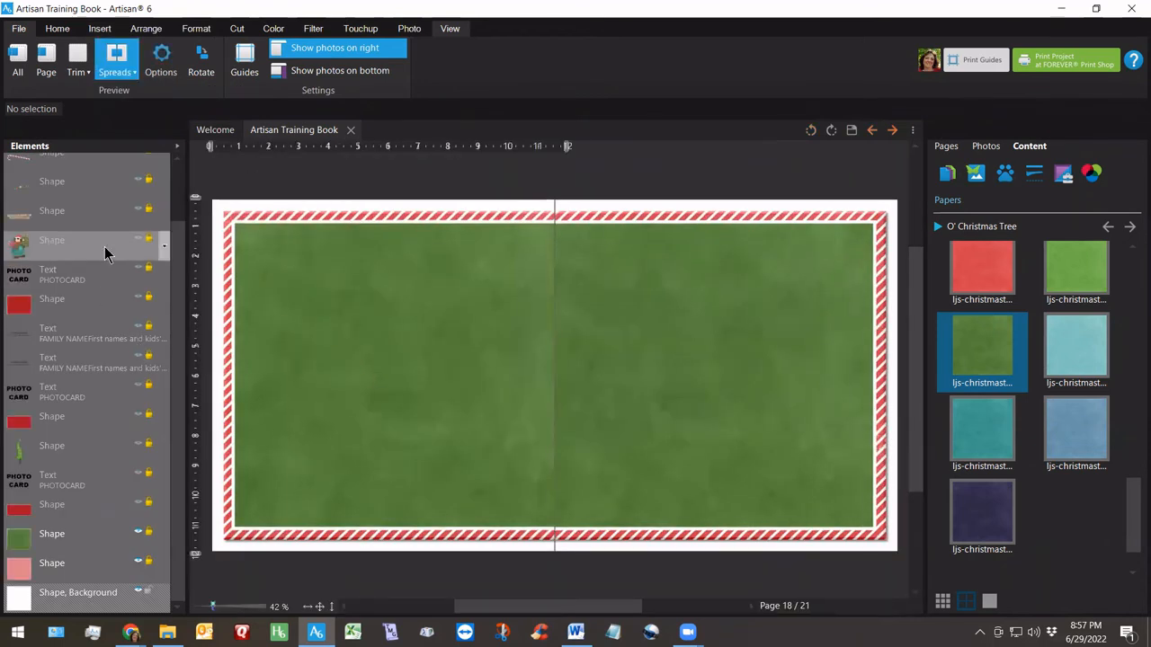
click(162, 65)
click(175, 78)
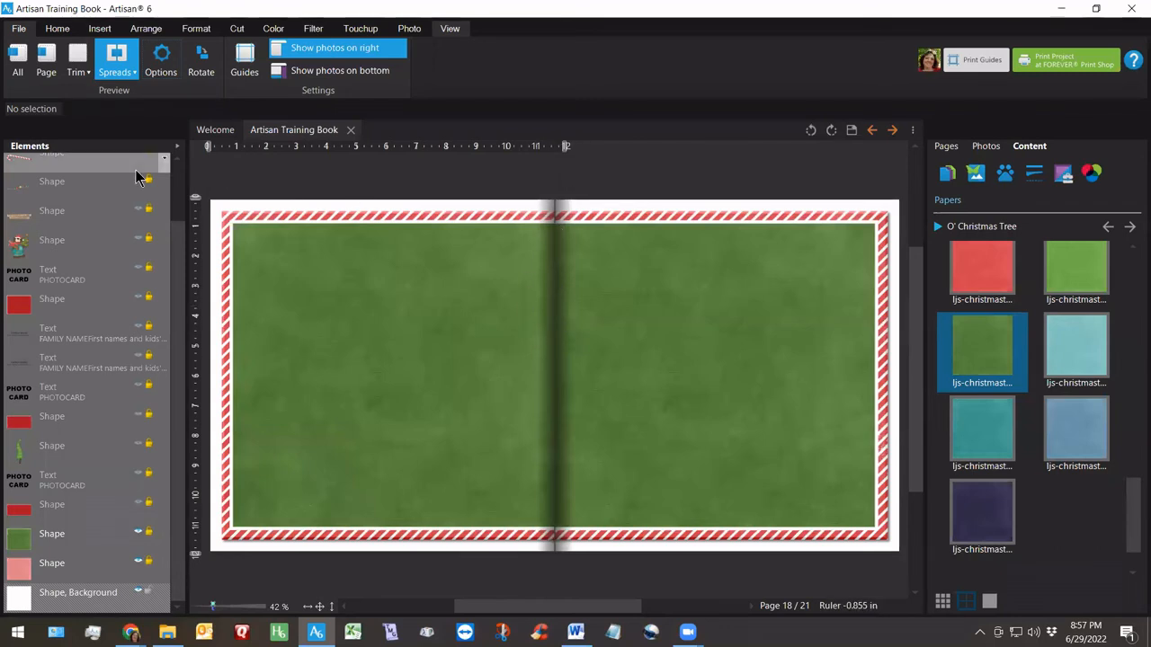
Unhide page 18's candy cane pieces, FRIENDS tile group, bead garland, quote strips and bear
scroll(166, 171, up, 2)
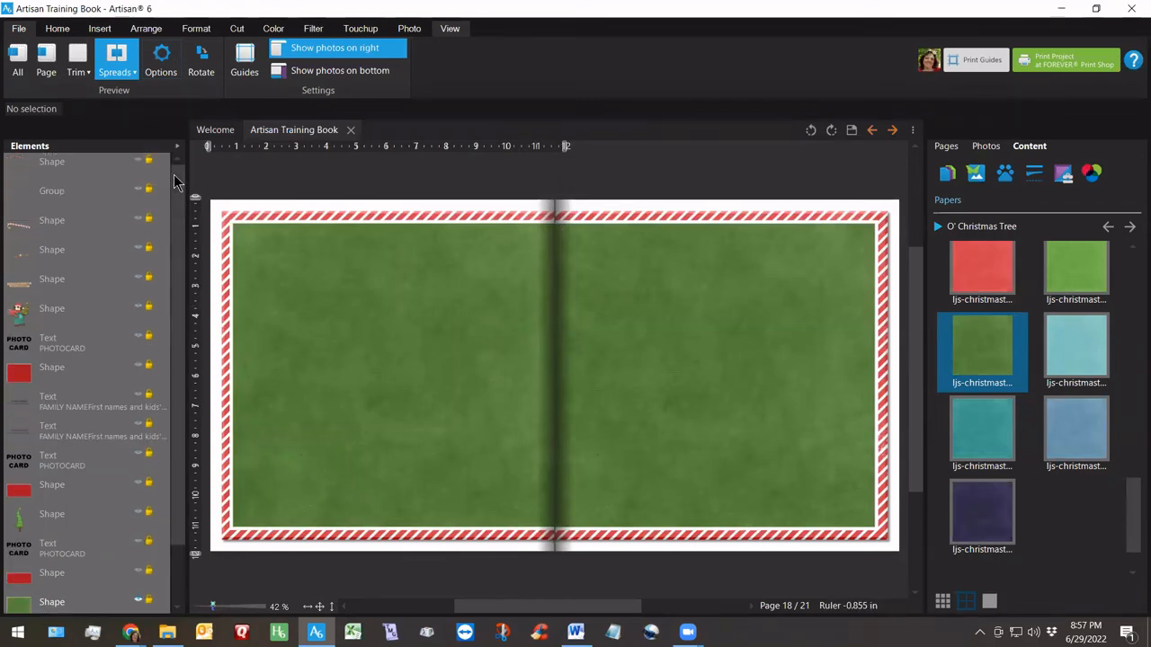
click(139, 163)
click(139, 191)
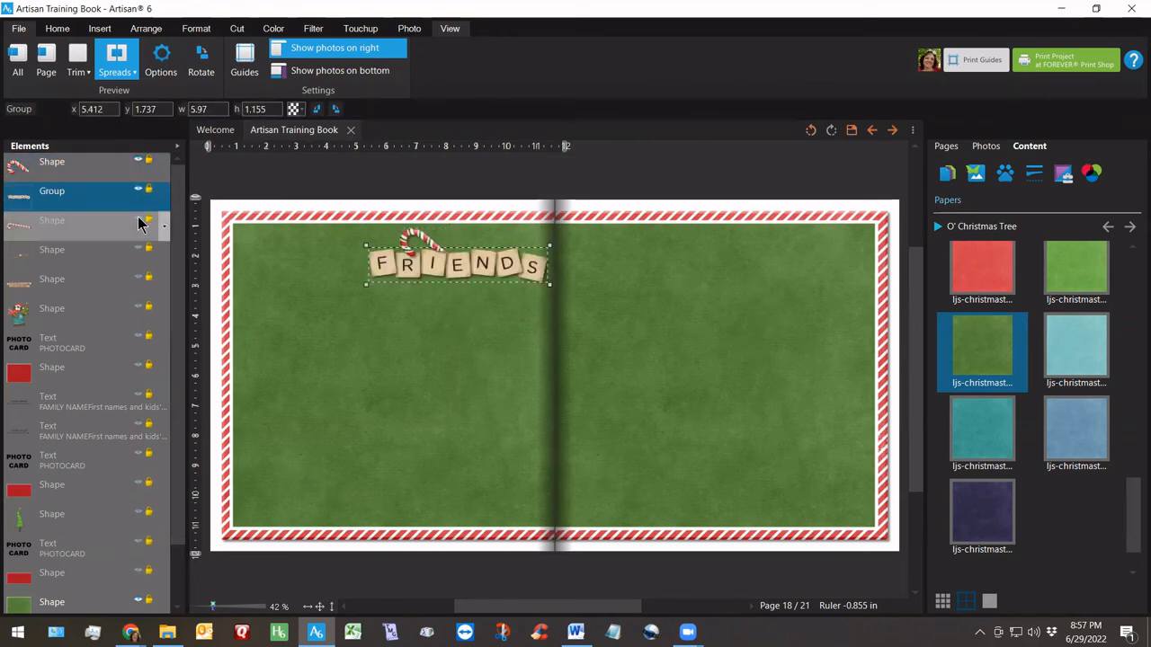
click(139, 220)
click(139, 250)
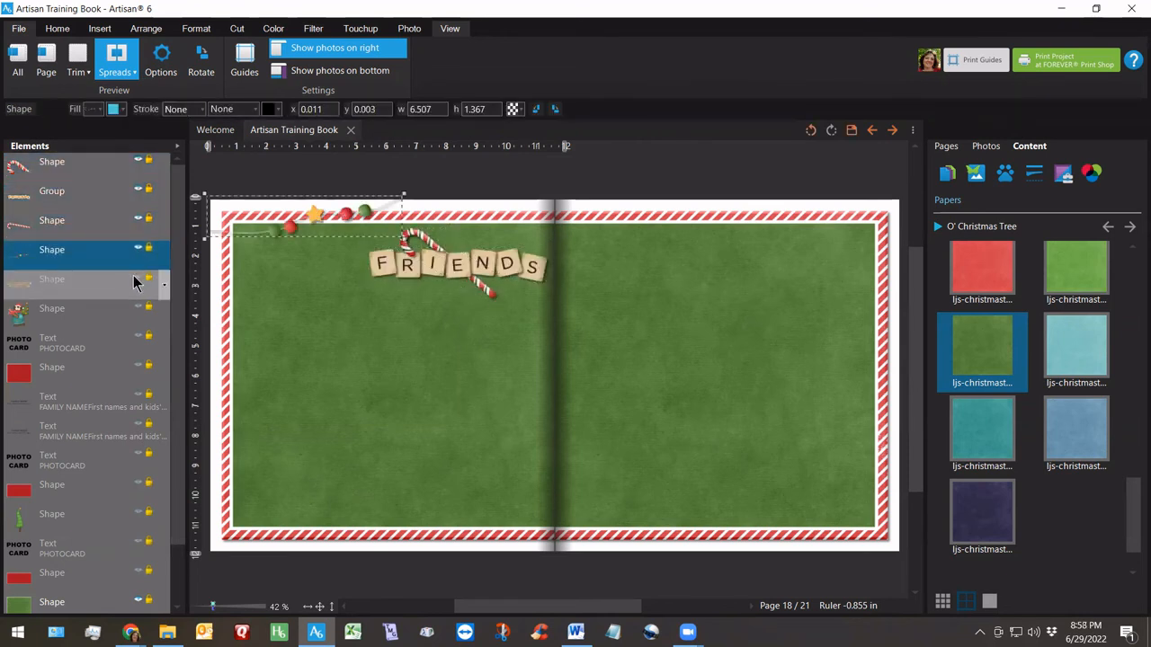
click(139, 279)
click(139, 309)
Unhide page 18's three red photo card shapes with their PHOTO CARD labels, the two family name texts and the Christmas tree
click(140, 338)
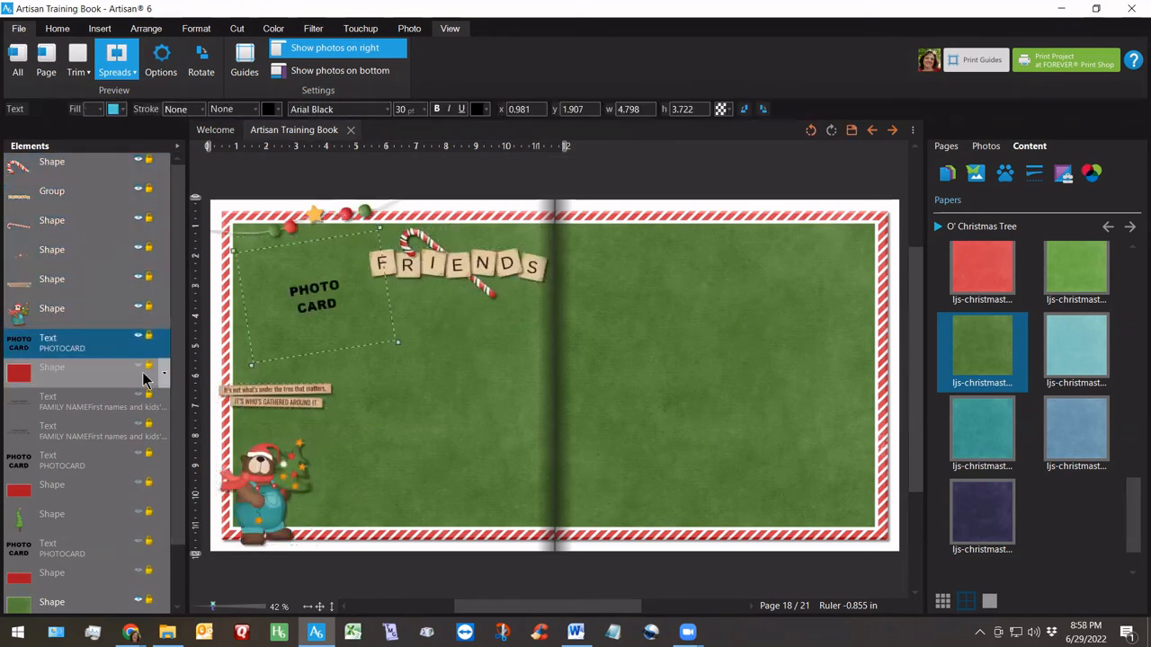
click(139, 367)
click(140, 396)
click(139, 426)
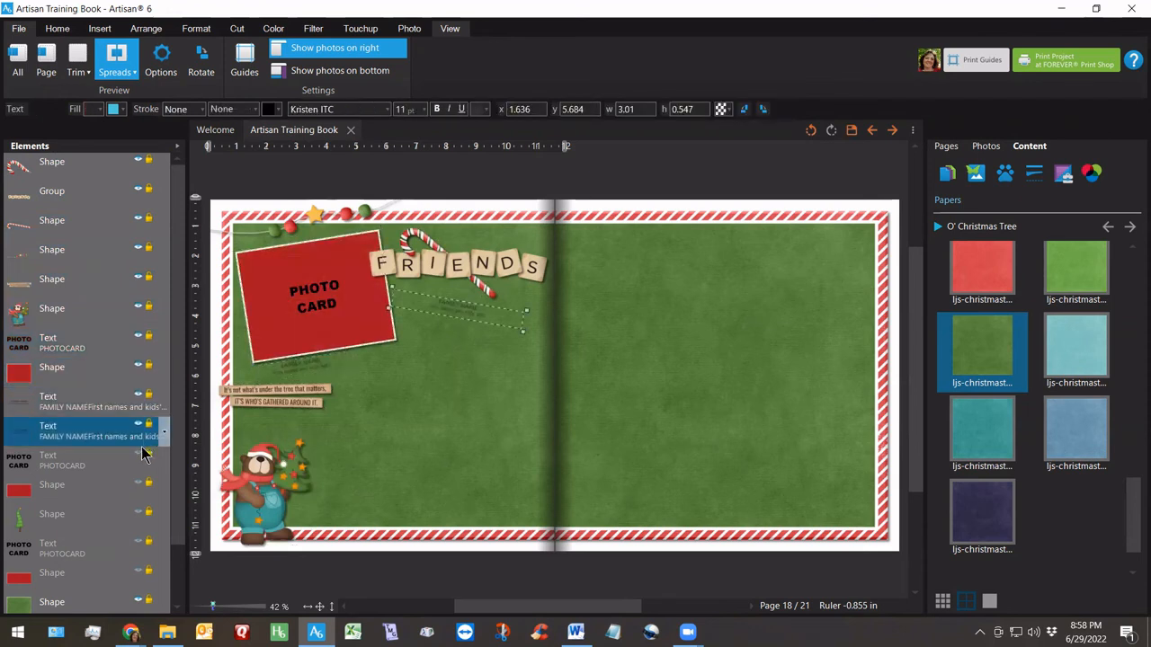
click(140, 456)
click(139, 484)
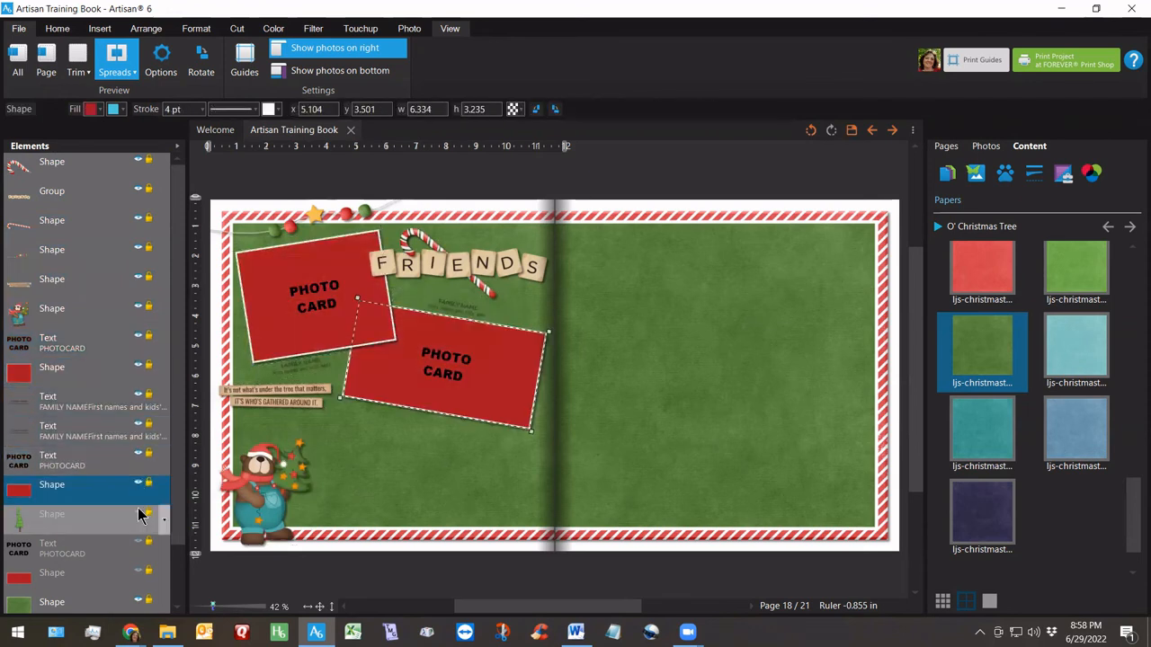
click(140, 513)
click(139, 543)
click(140, 573)
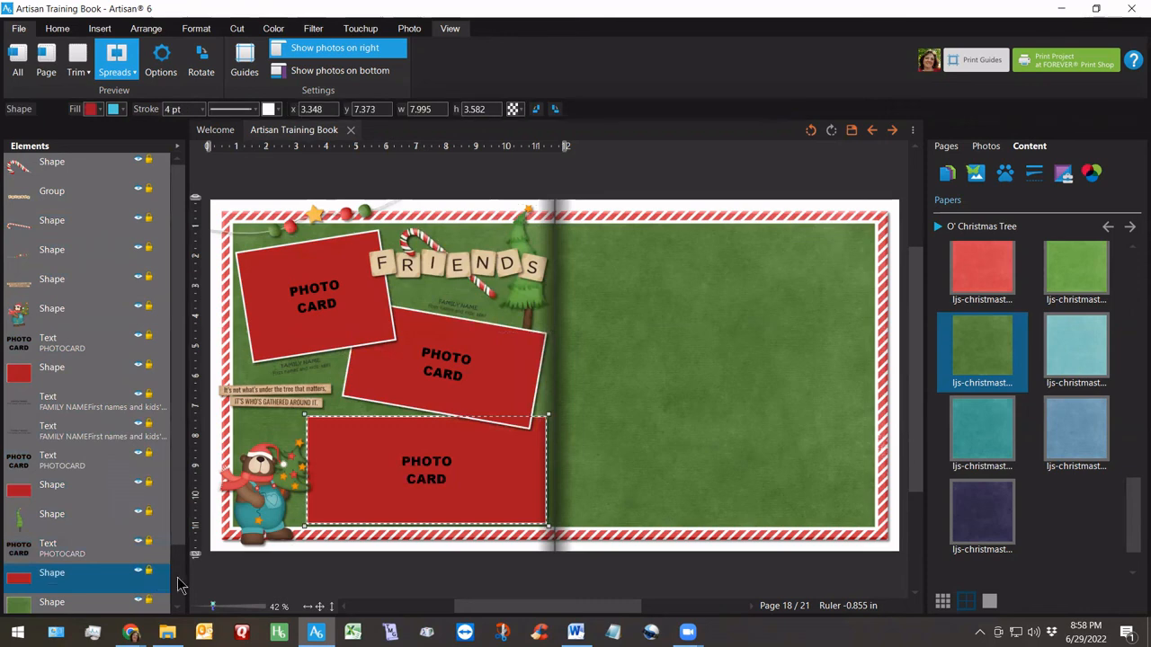
scroll(166, 584, down, 2)
click(706, 352)
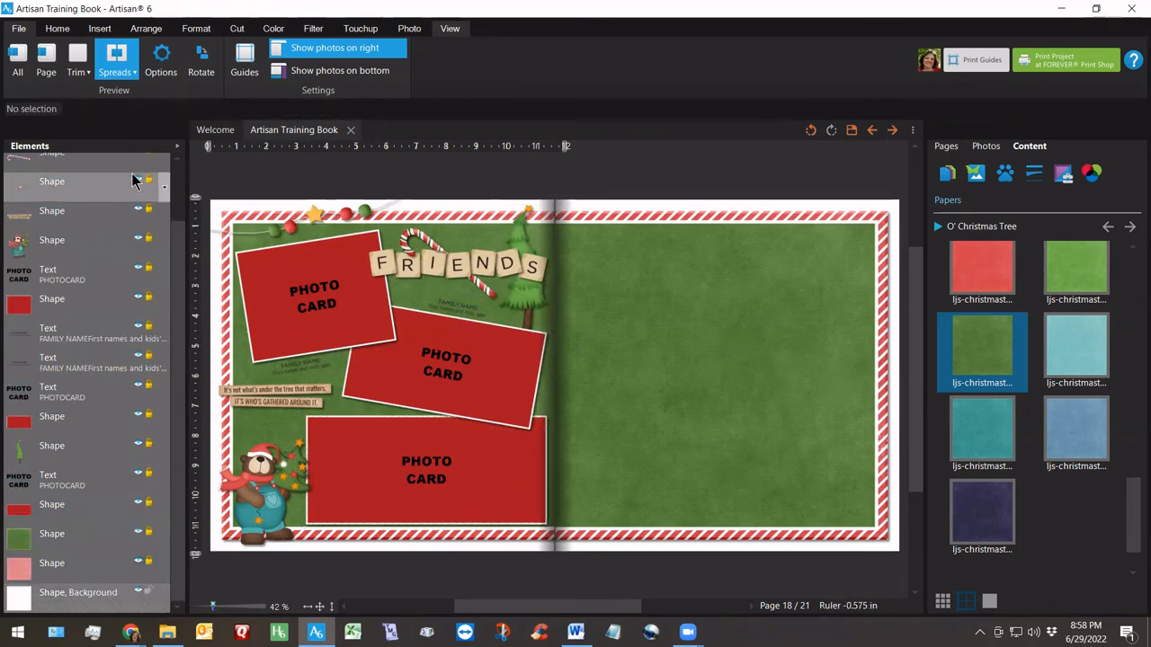
Switch to page 19 and unhide its bead garland, Christmas trees sign, FAMILY NAME text and red truck
scroll(148, 180, up, 2)
click(674, 294)
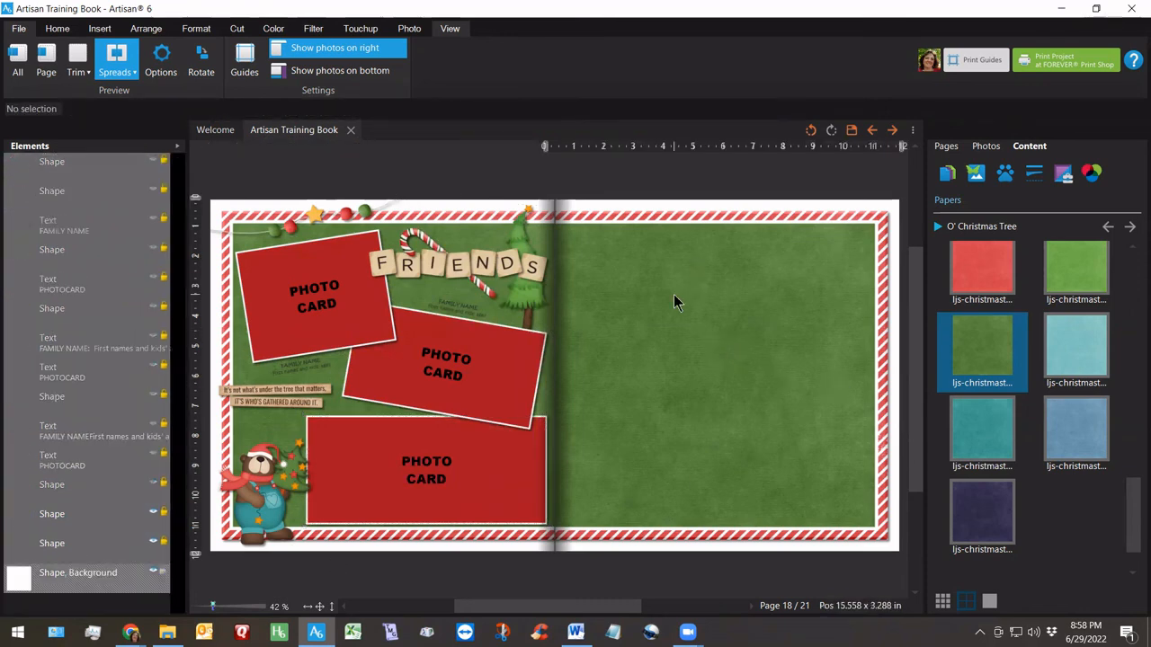
click(153, 162)
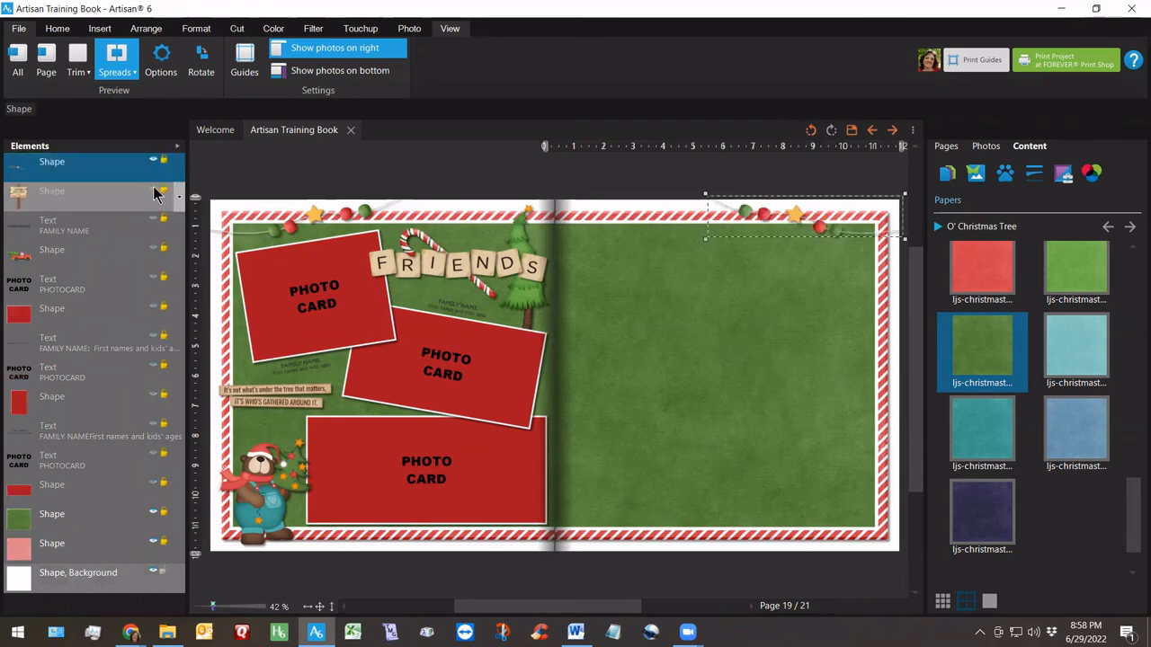
click(153, 191)
click(152, 220)
click(153, 249)
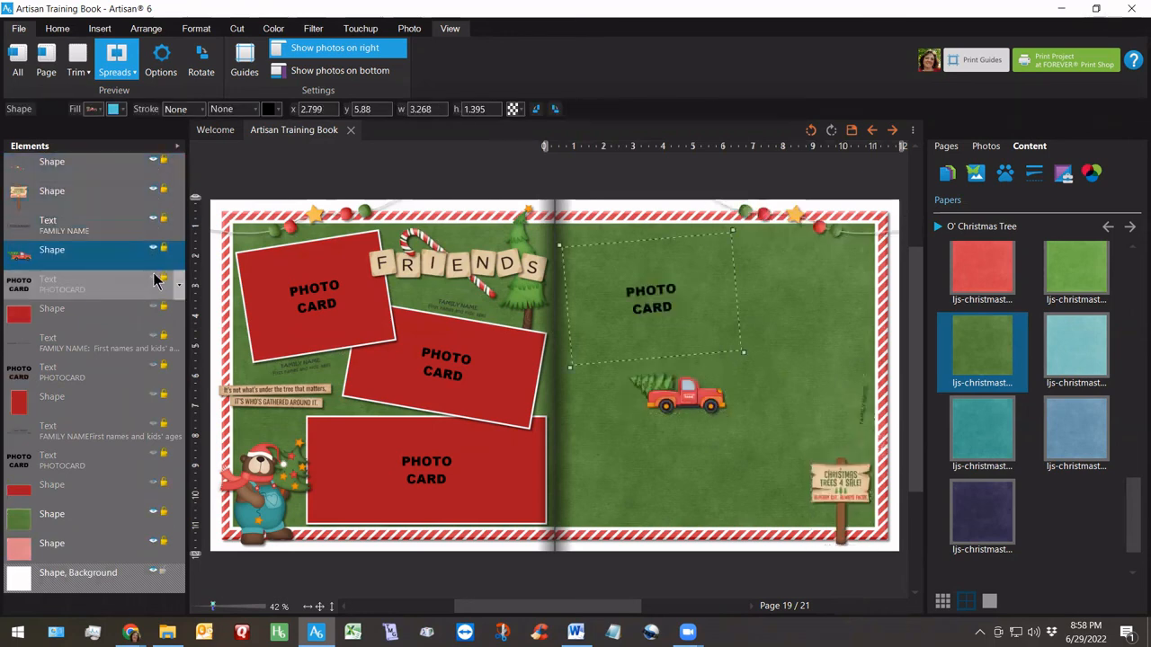
Unhide page 19's three red photo card shapes with their PHOTO CARD labels and the two remaining family name texts
click(153, 279)
click(153, 309)
click(153, 337)
click(153, 367)
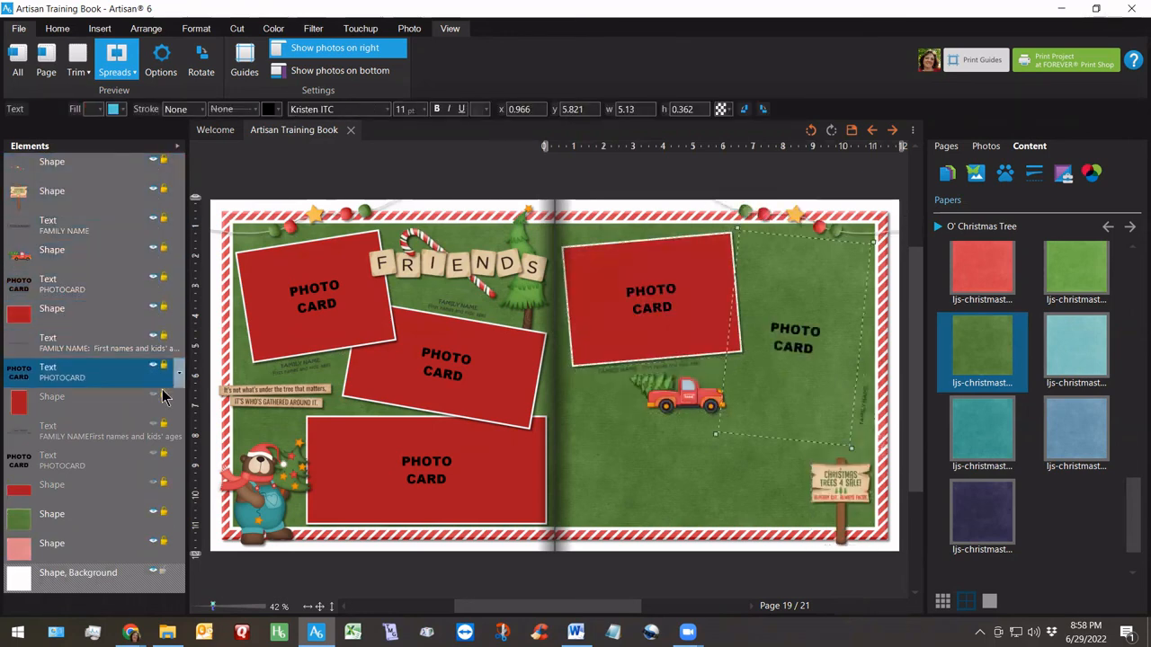
click(153, 396)
click(153, 425)
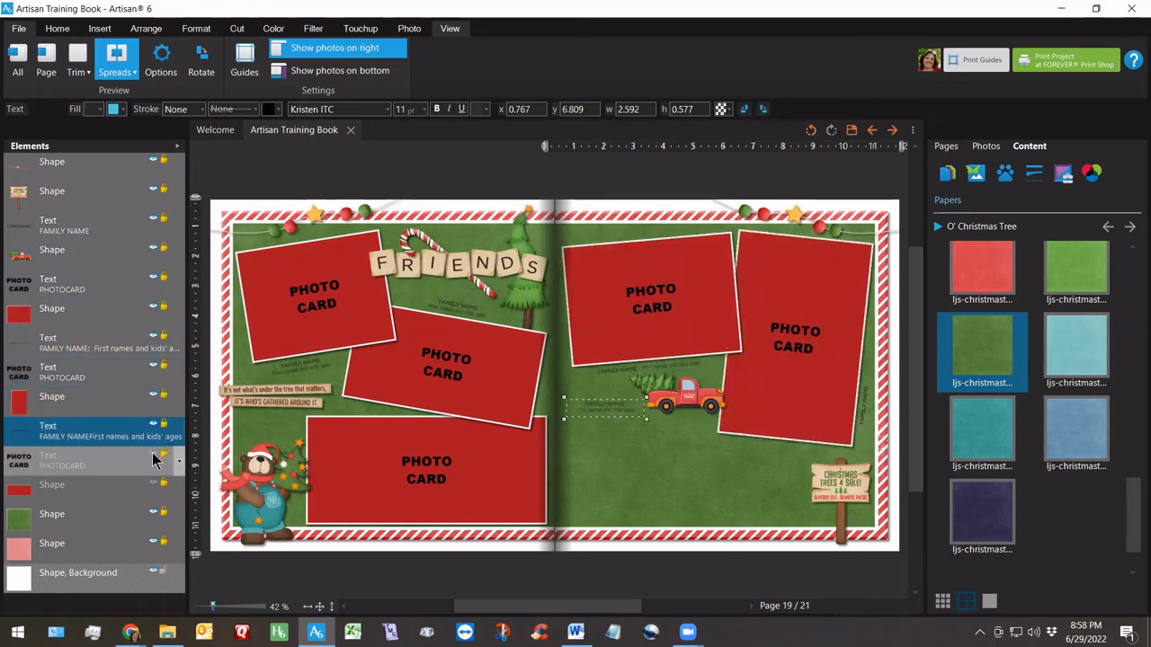
click(153, 455)
click(153, 484)
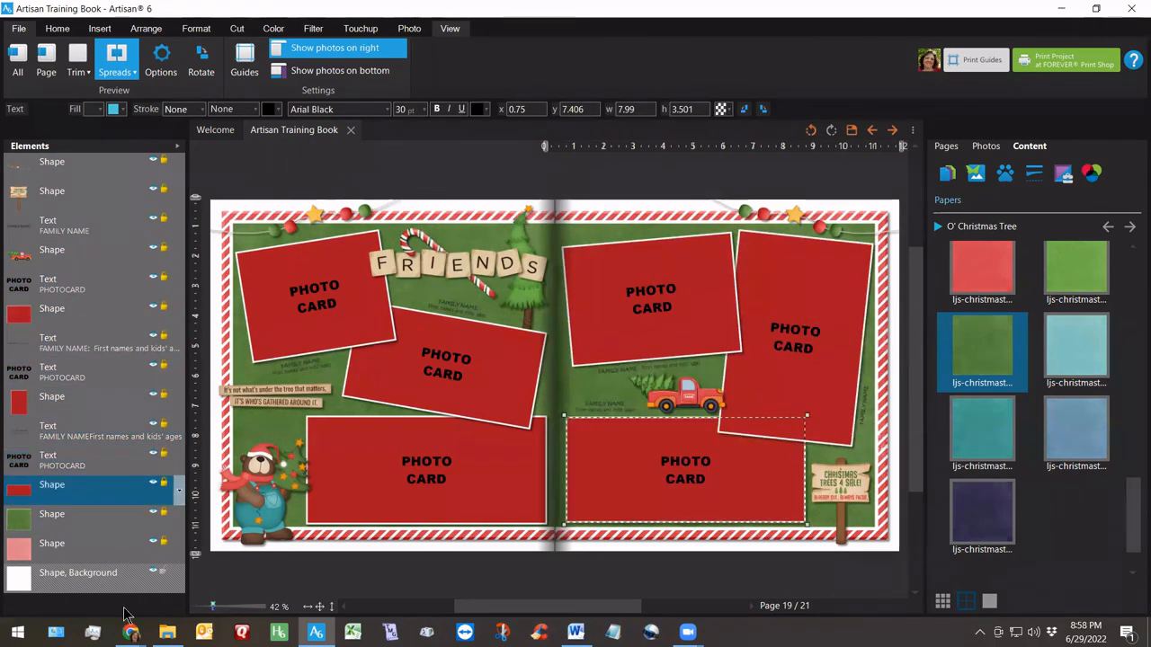
click(776, 577)
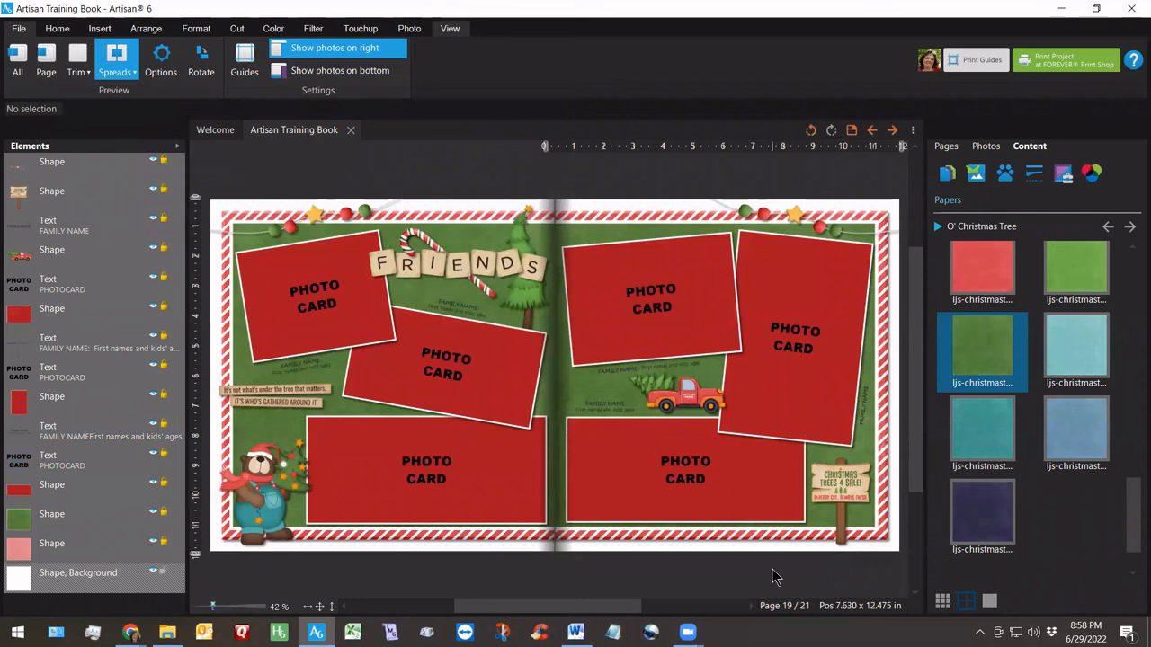